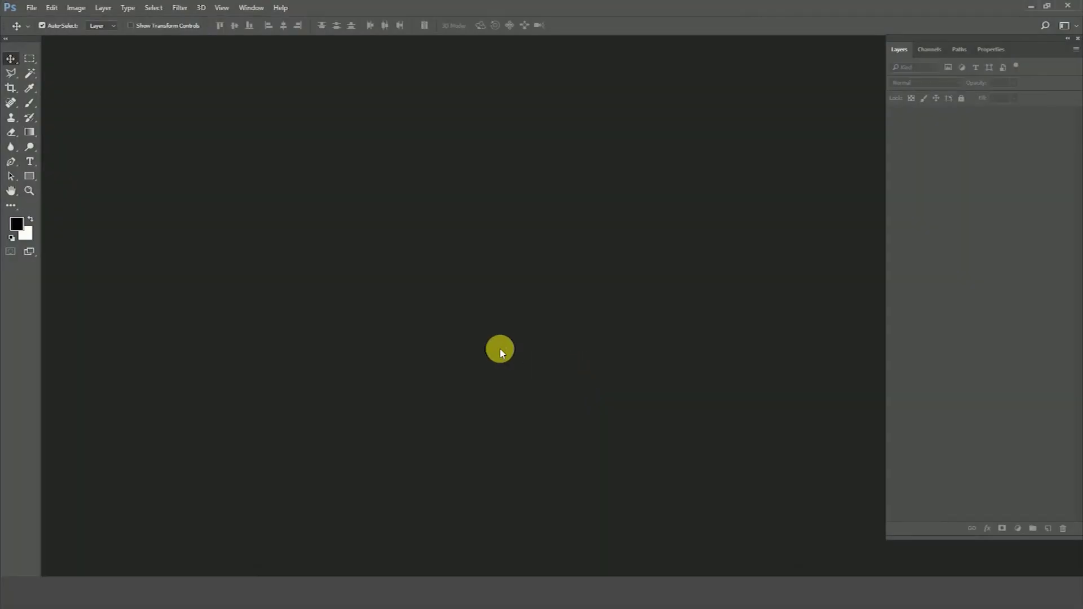
# Load the Bedroom 07 through CTexmap render passes as layers of a new document with Load Files into Stack
pyautogui.click(31, 8)
pyautogui.moveTo(43, 265)
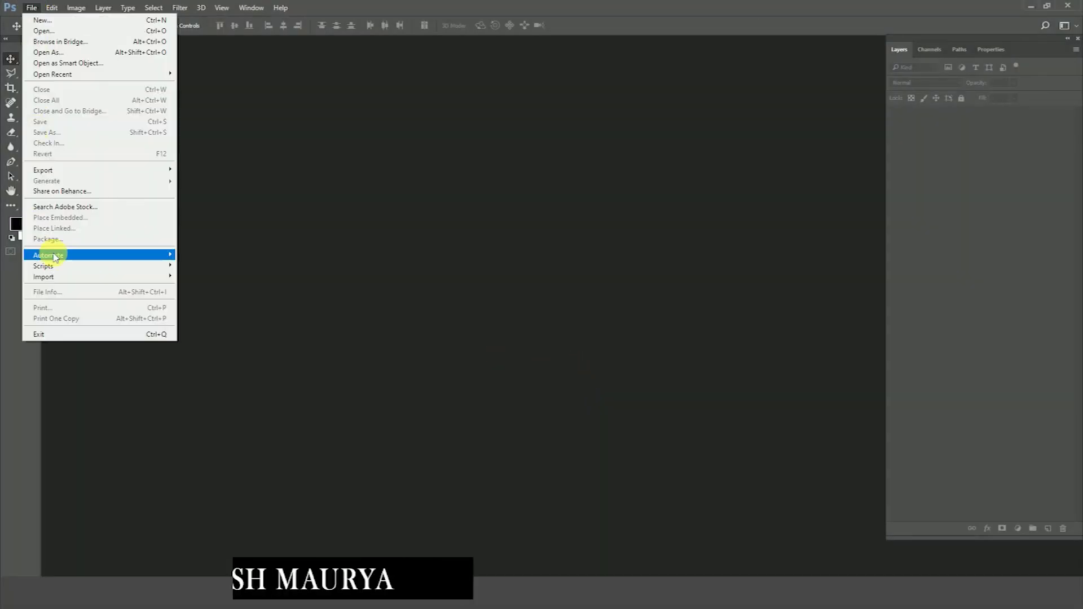
pyautogui.click(213, 339)
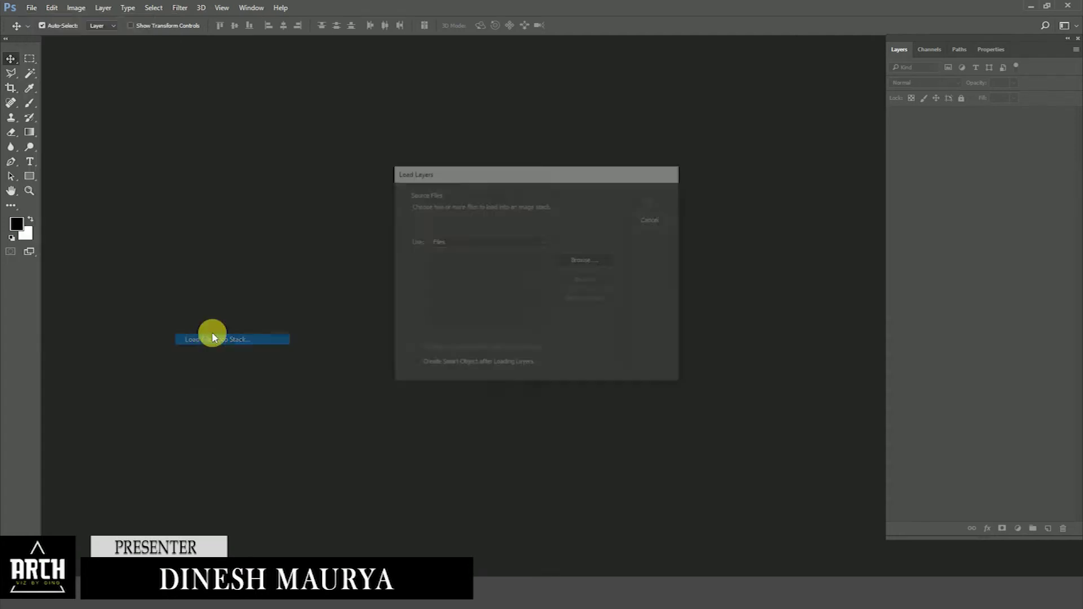
pyautogui.click(585, 259)
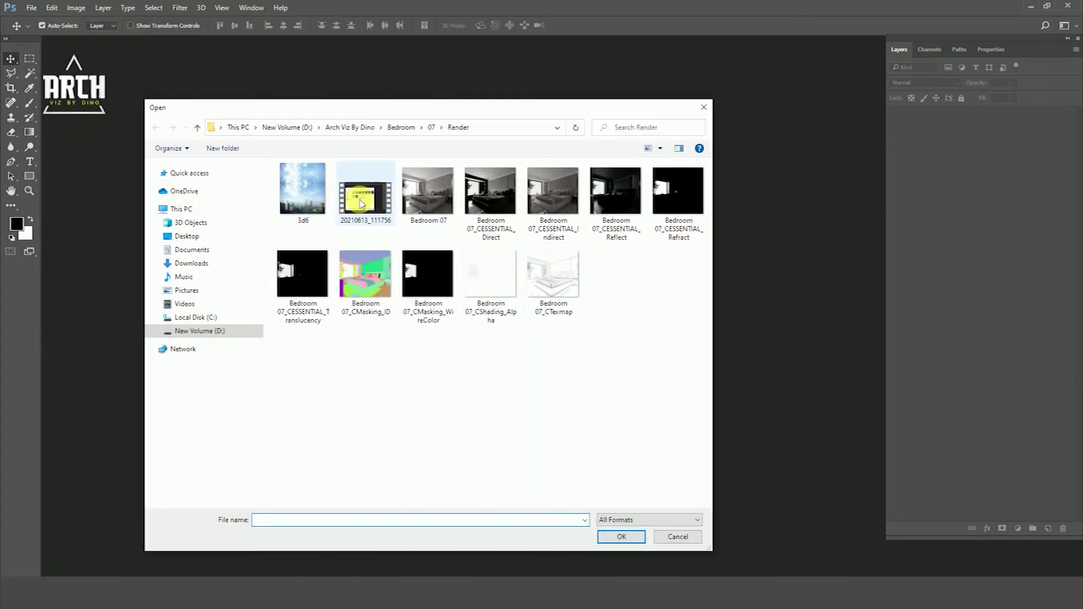
pyautogui.click(421, 203)
pyautogui.keyDown('shift'); pyautogui.click(553, 284); pyautogui.keyUp('shift')
pyautogui.click(621, 537)
pyautogui.click(659, 208)
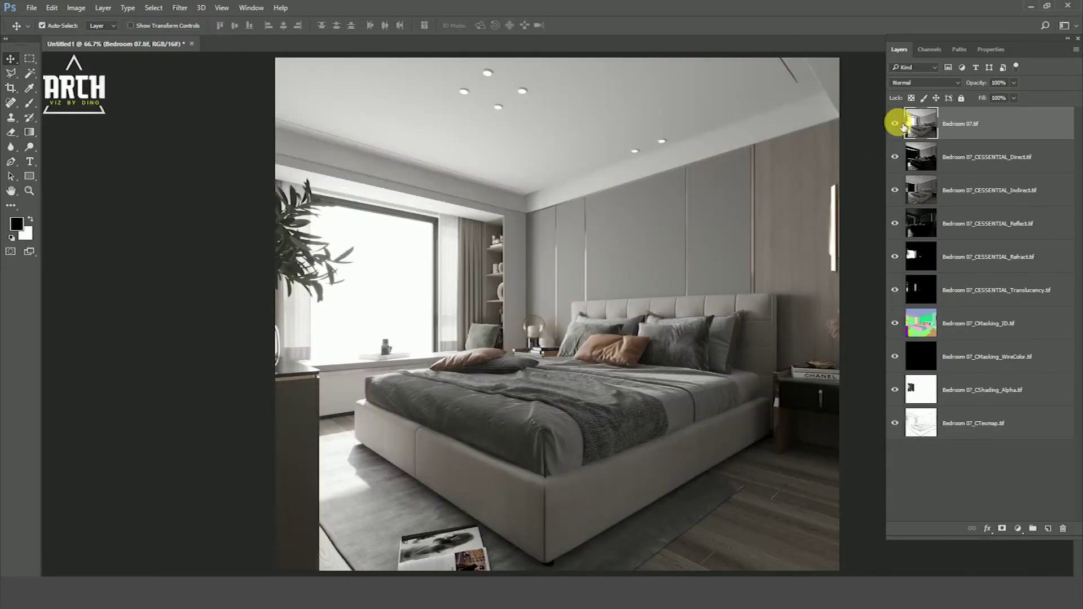
# Tag the Bedroom 07.tif layer orange and move it to the bottom of the stack
pyautogui.rightClick(895, 124)
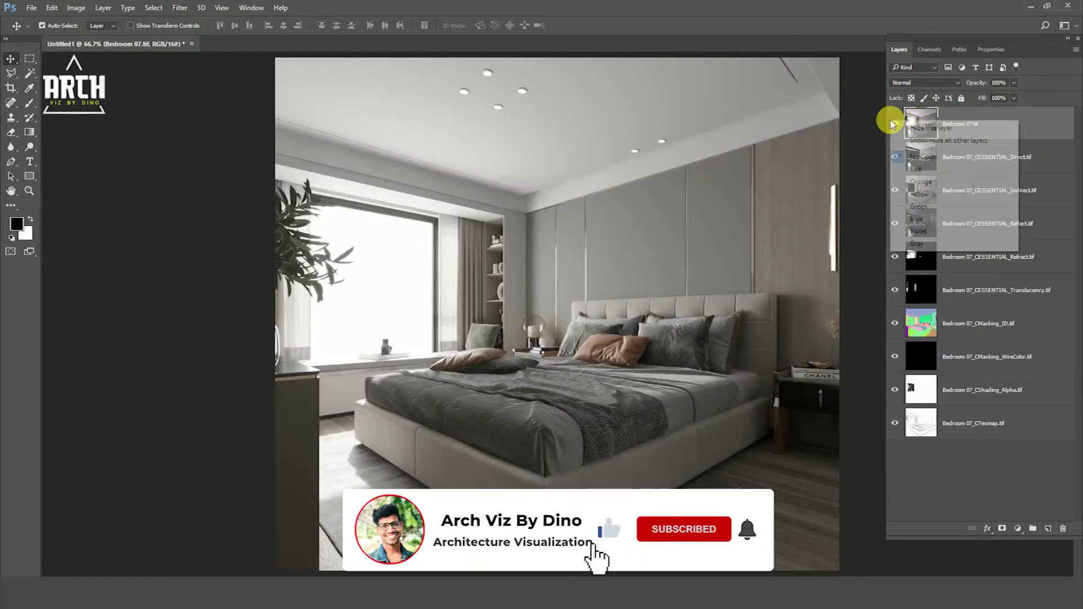
pyautogui.click(919, 177)
pyautogui.moveTo(967, 126)
pyautogui.mouseDown()
pyautogui.moveTo(981, 467)
pyautogui.moveTo(967, 474)
pyautogui.mouseUp()
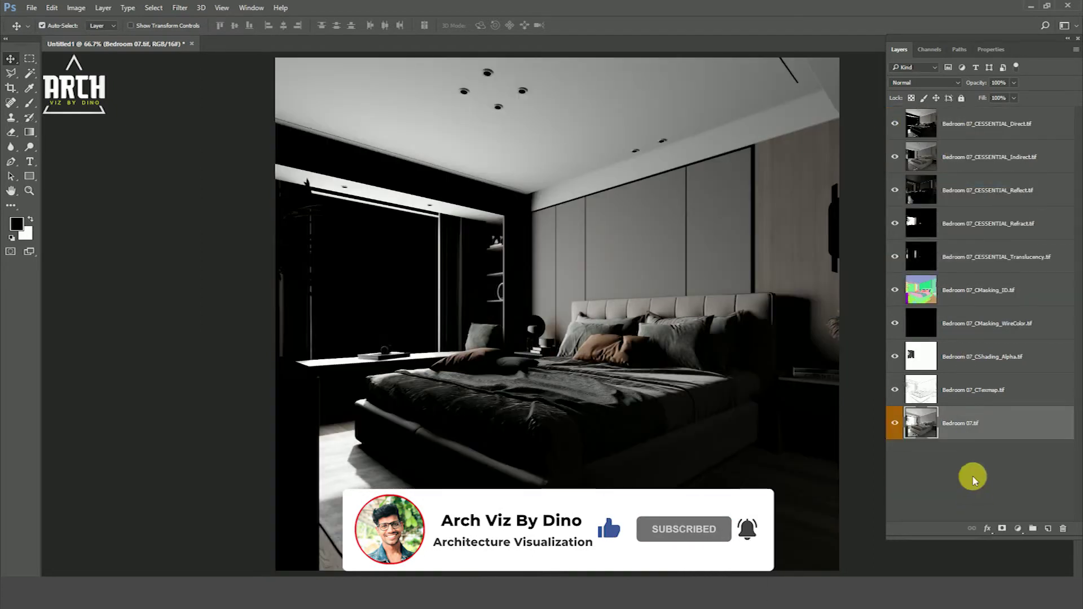
# Move CMasking_ID, CShading_Alpha and CTexmap to the top and hide the other passes
pyautogui.moveTo(968, 290); pyautogui.dragTo(963, 121)
pyautogui.moveTo(979, 374); pyautogui.dragTo(976, 138)
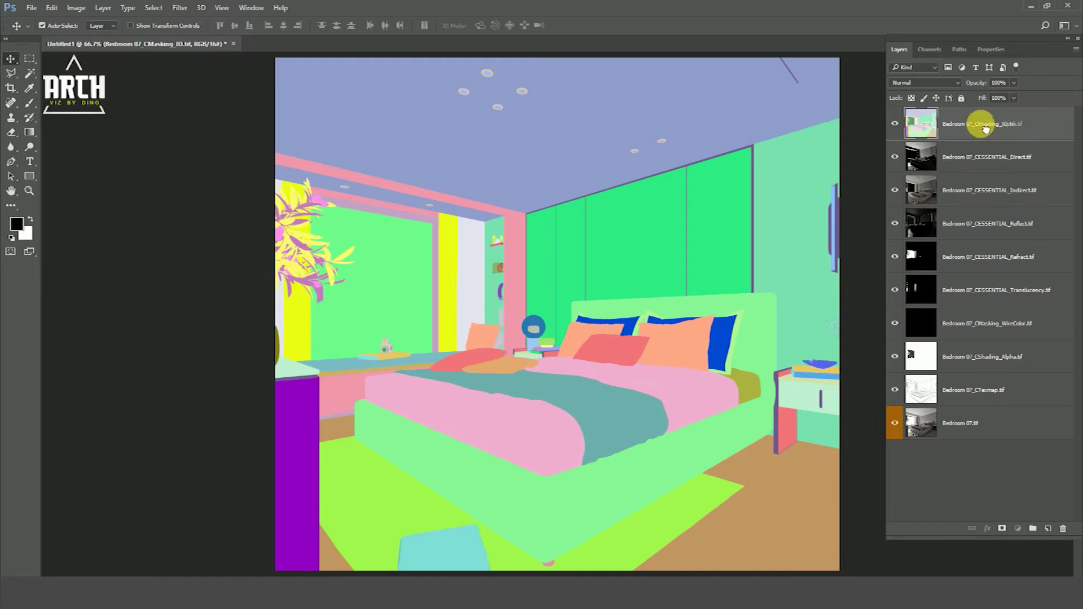
pyautogui.moveTo(894, 390); pyautogui.dragTo(901, 117)
pyautogui.moveTo(988, 393); pyautogui.dragTo(974, 179)
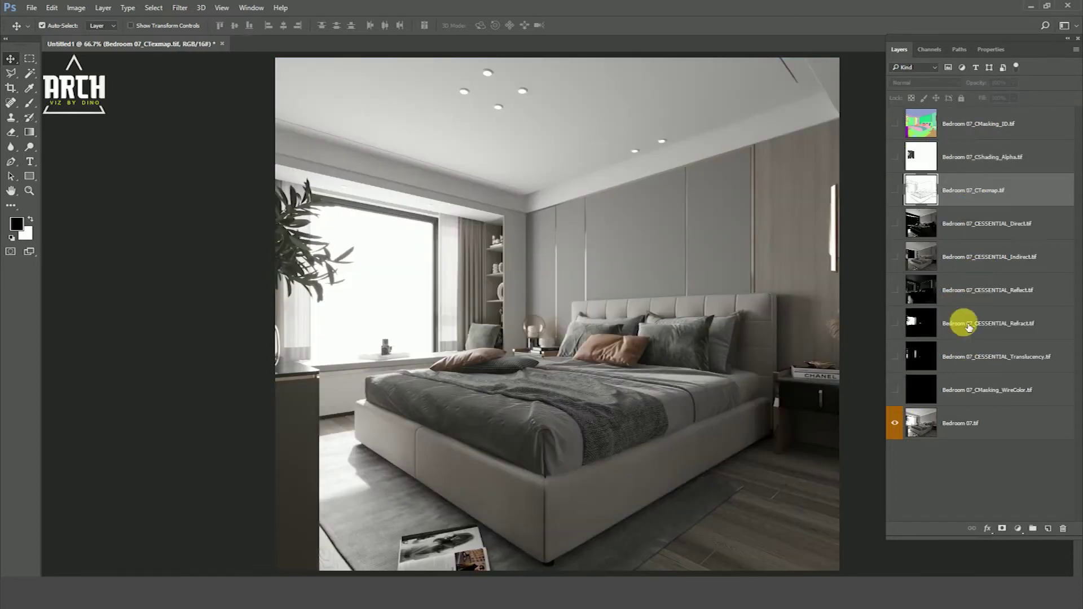
pyautogui.click(968, 424)
pyautogui.click(897, 161)
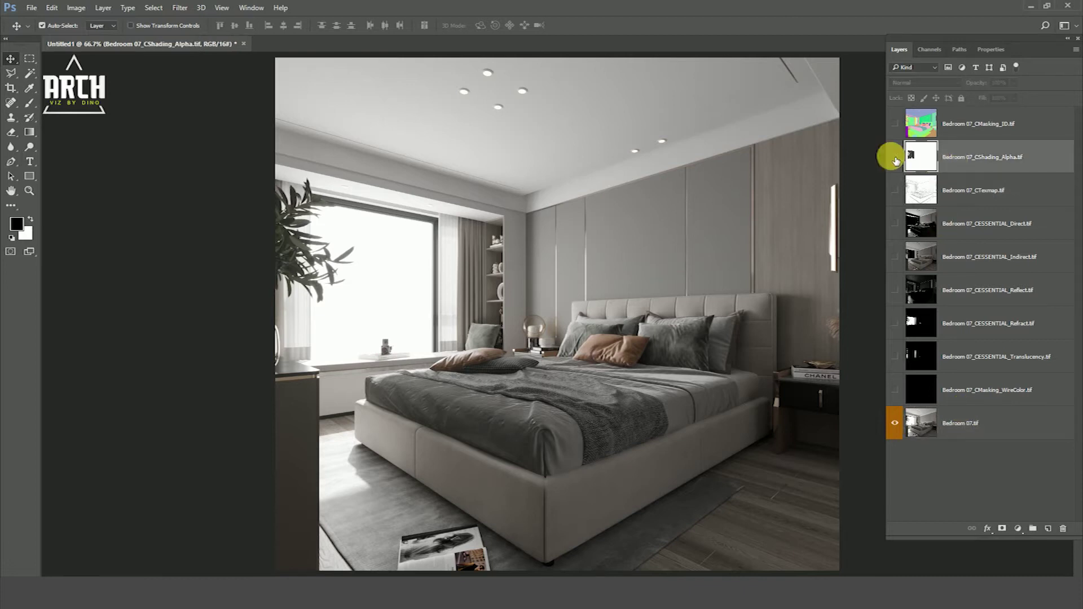
# Copy the full CShading_Alpha pass, then hide it again
pyautogui.click(895, 157)
pyautogui.hotkey('ctrl', 'a')
pyautogui.hotkey('ctrl', 'd')
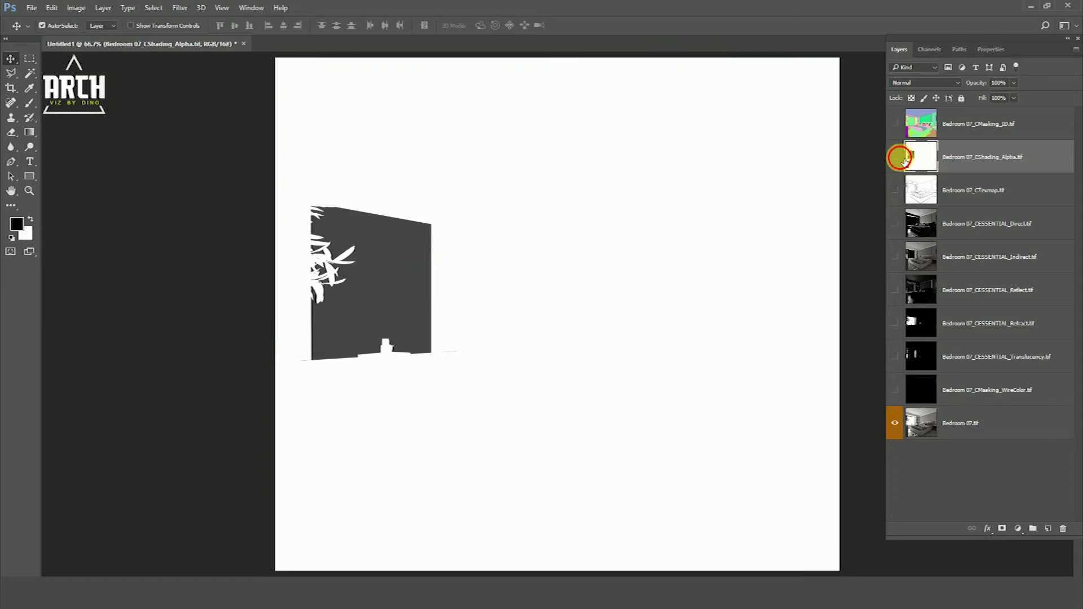
pyautogui.click(898, 158)
# Add a layer mask to Bedroom 07 and paste the alpha pass into it
pyautogui.click(980, 422)
pyautogui.click(1003, 529)
pyautogui.keyDown('alt'); pyautogui.click(969, 427); pyautogui.keyUp('alt')
pyautogui.press('ctrl')
pyautogui.hotkey('ctrl', 'v')
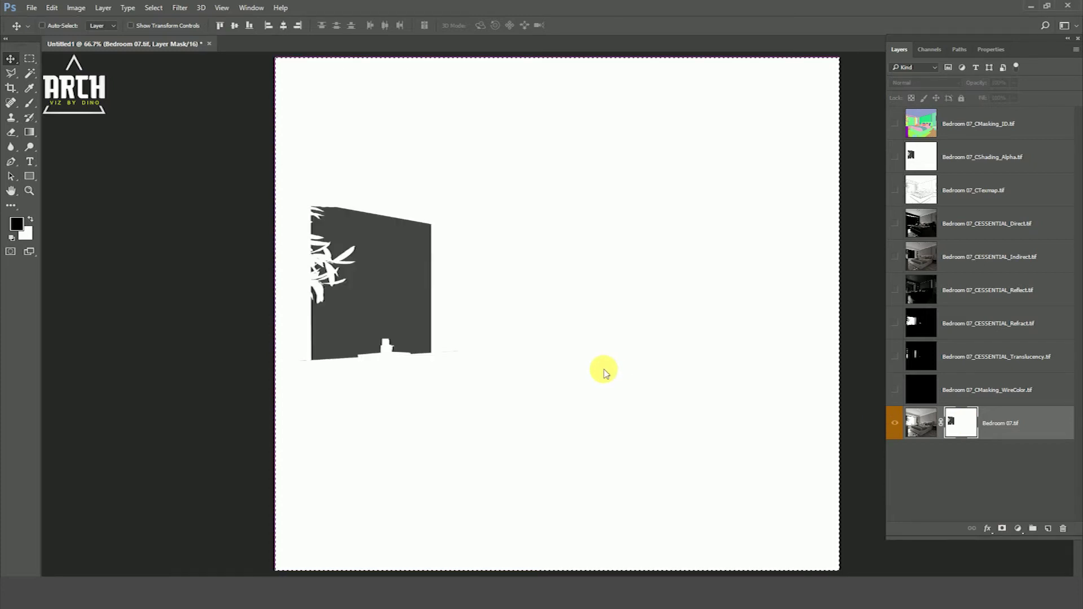
pyautogui.click(905, 427)
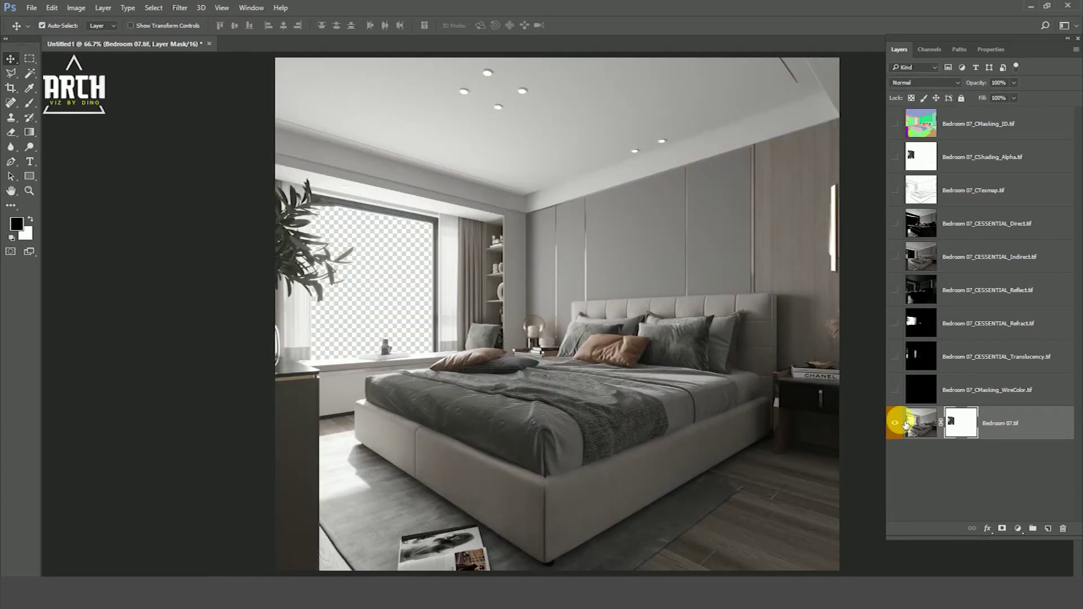
pyautogui.click(592, 350)
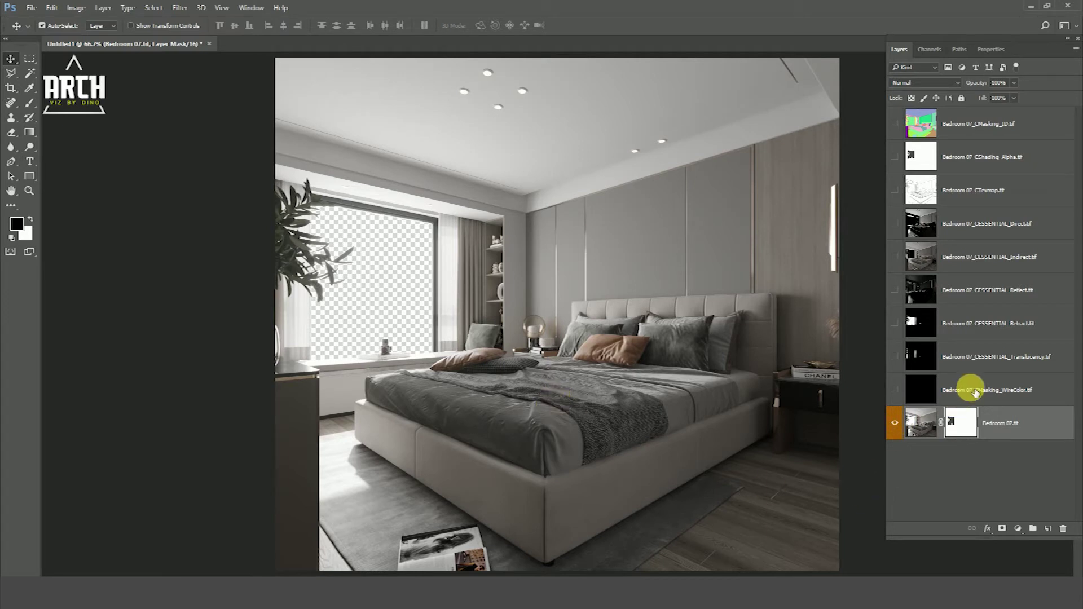
# Move WireColor below CTexmap and blend the Translucency pass in Screen mode at 20% opacity
pyautogui.moveTo(975, 393); pyautogui.dragTo(963, 214)
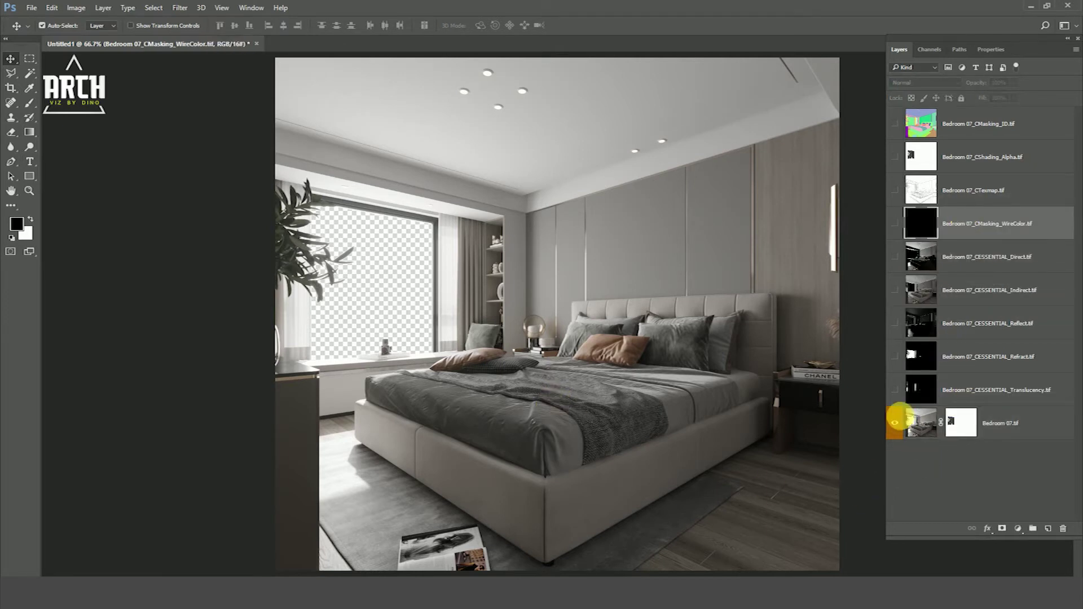
pyautogui.click(896, 391)
pyautogui.click(987, 393)
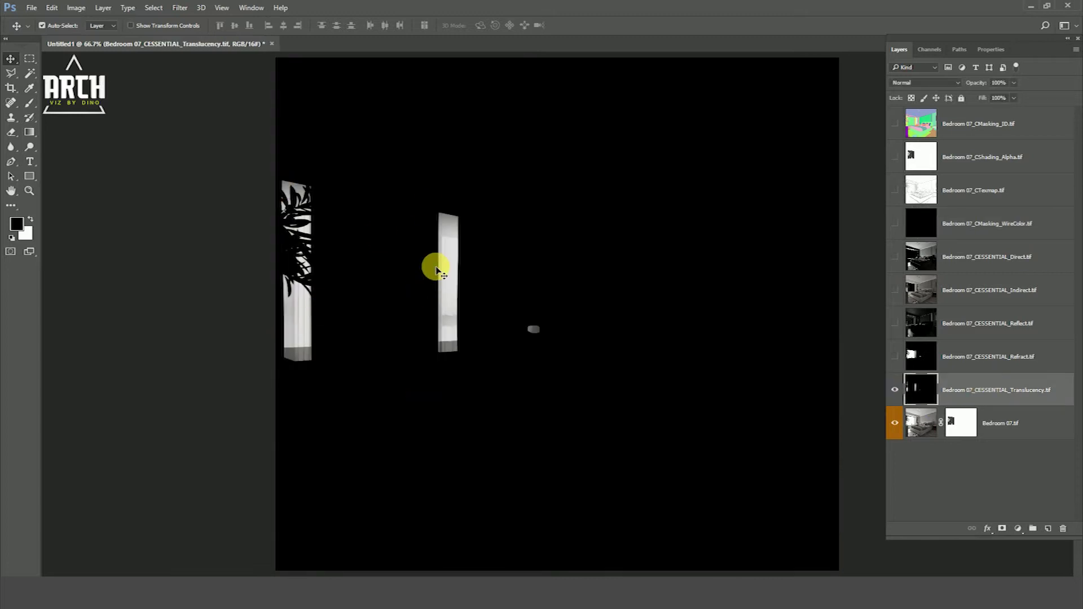
pyautogui.click(914, 83)
pyautogui.click(909, 154)
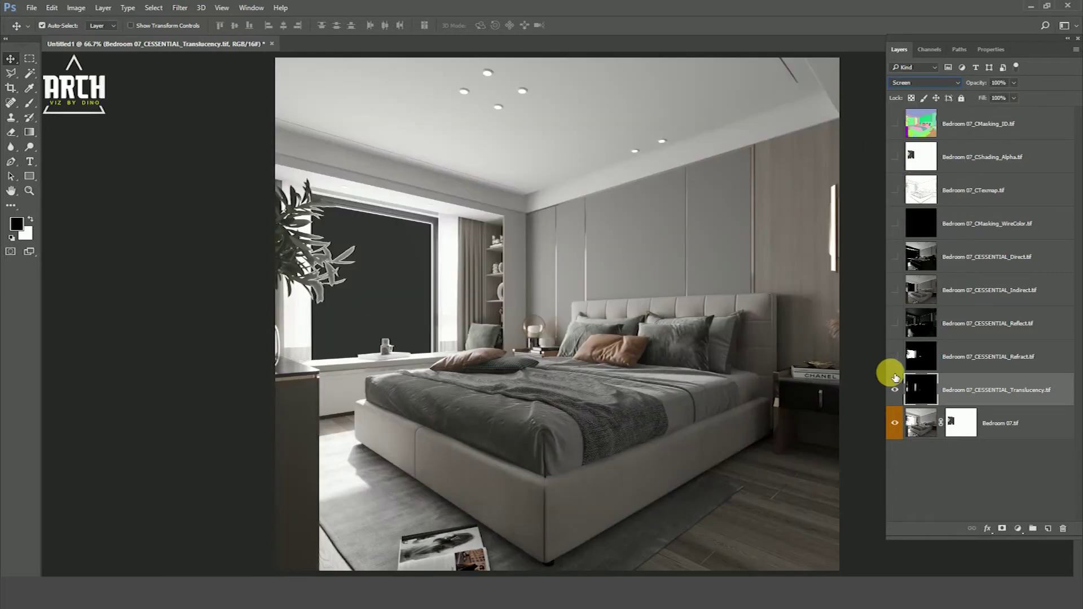
pyautogui.click(896, 391)
pyautogui.click(896, 391)
pyautogui.click(896, 391)
pyautogui.click(896, 391)
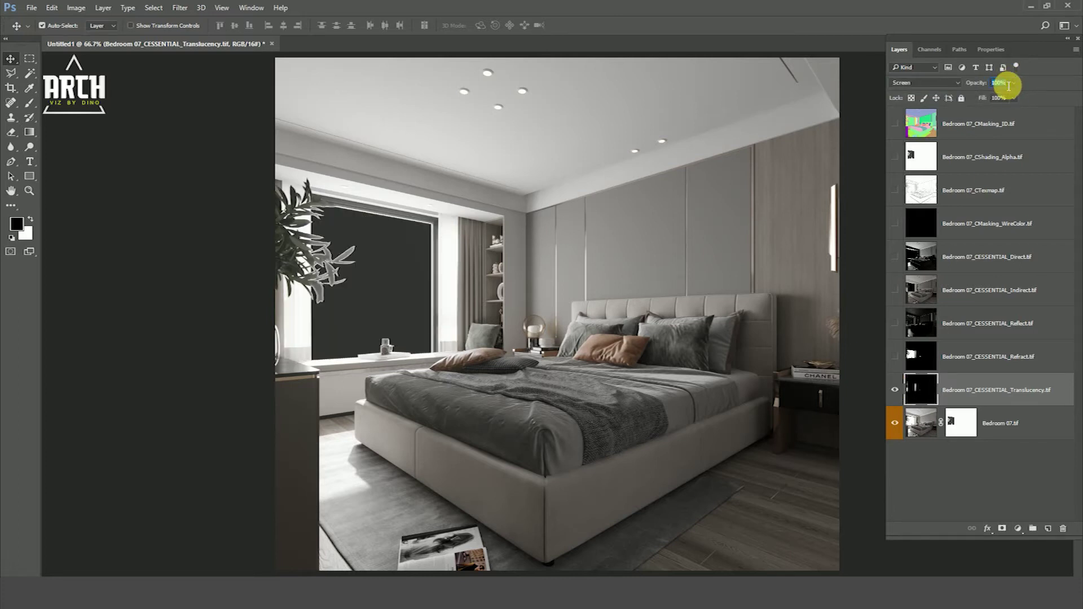
pyautogui.write('20')
pyautogui.press('Return')
pyautogui.click(896, 392)
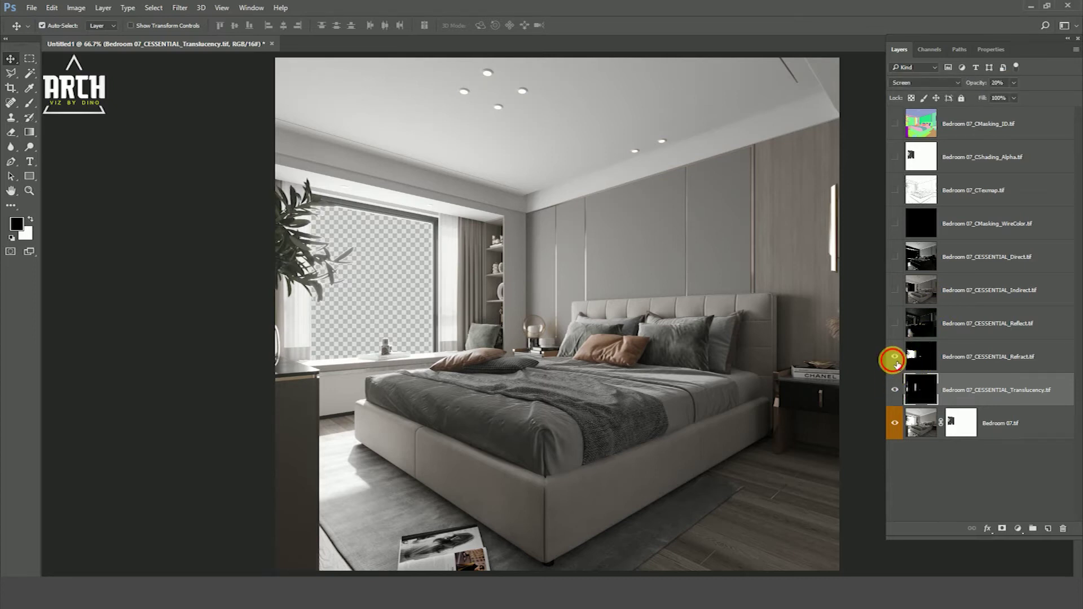
# Show the Refract pass in Screen mode at 50% opacity
pyautogui.click(895, 357)
pyautogui.click(896, 360)
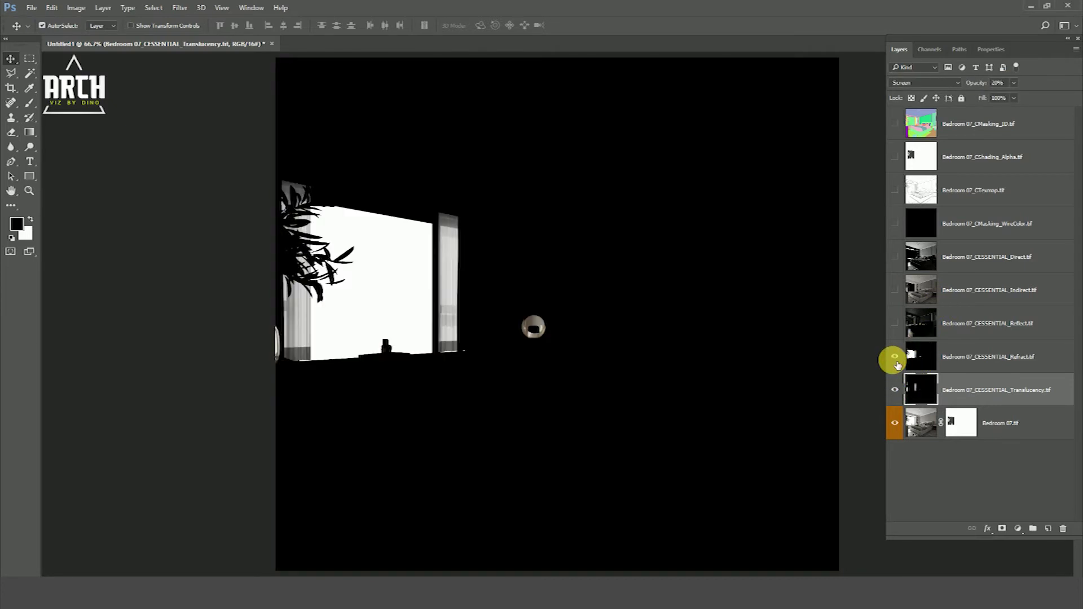
pyautogui.click(991, 357)
pyautogui.click(895, 358)
pyautogui.click(895, 359)
pyautogui.click(895, 358)
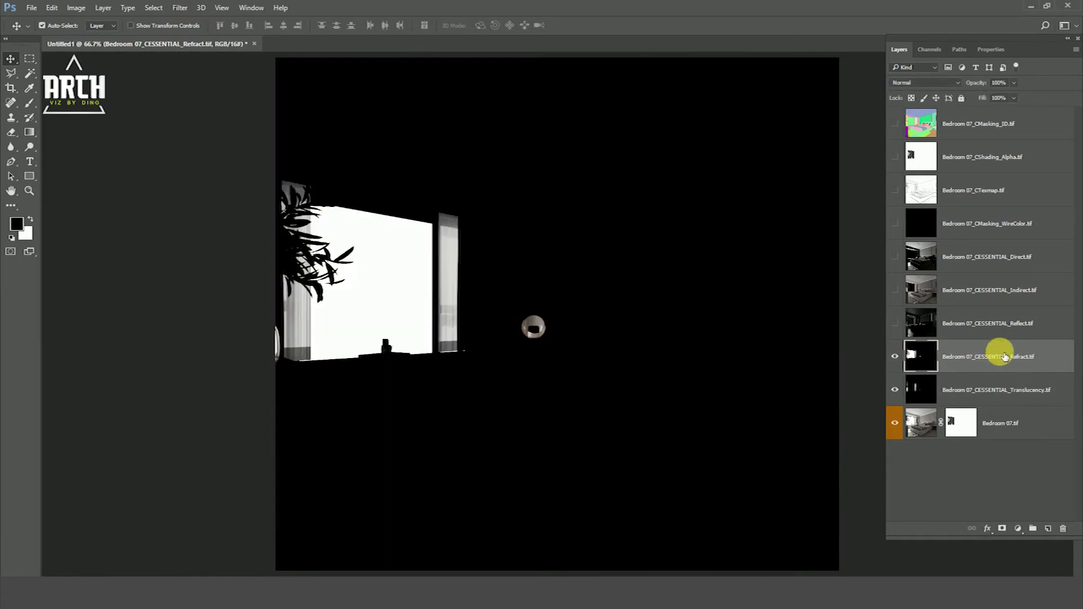
pyautogui.click(925, 82)
pyautogui.click(914, 152)
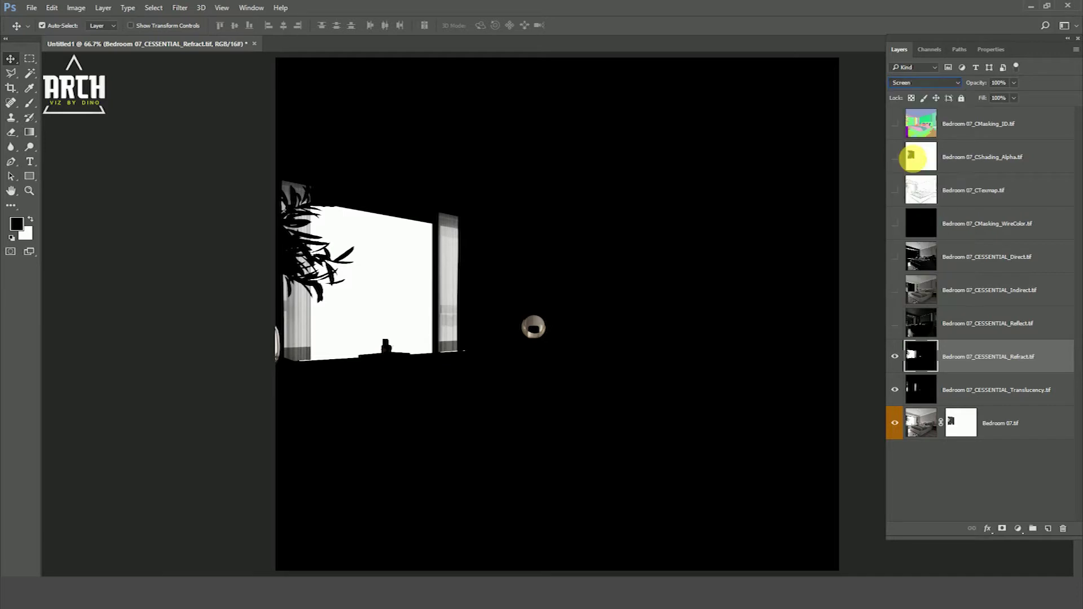
pyautogui.click(895, 357)
pyautogui.click(895, 357)
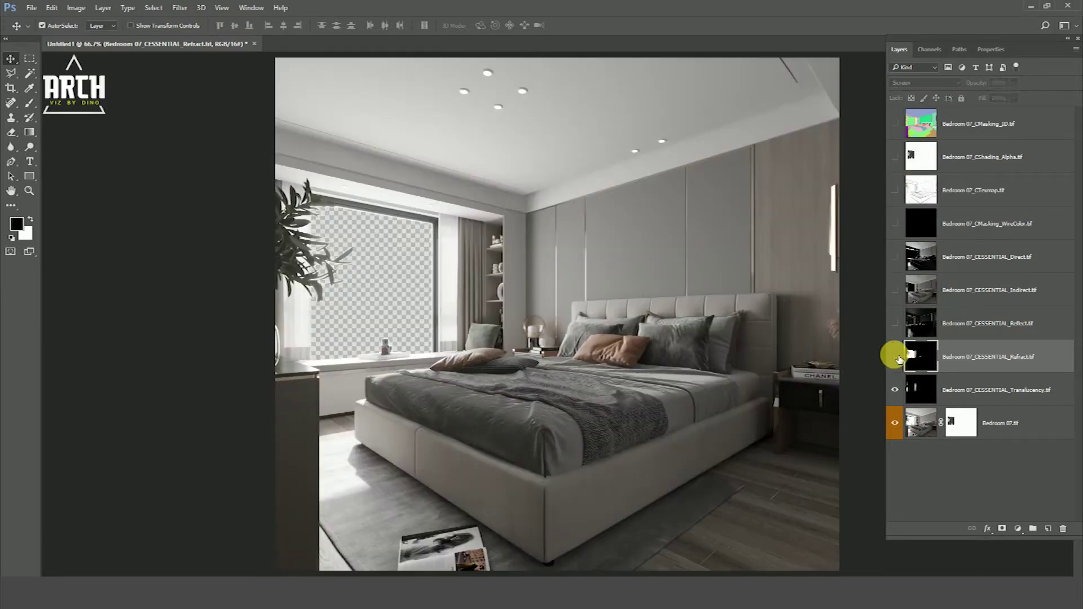
pyautogui.click(895, 357)
pyautogui.click(897, 357)
pyautogui.click(896, 357)
pyautogui.click(896, 357)
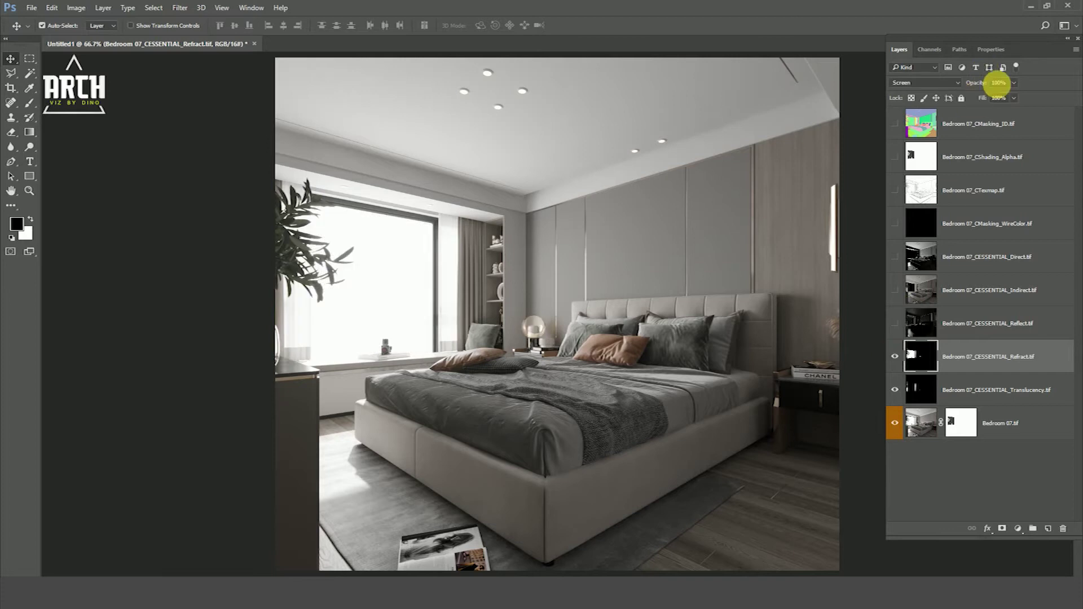
pyautogui.write('50')
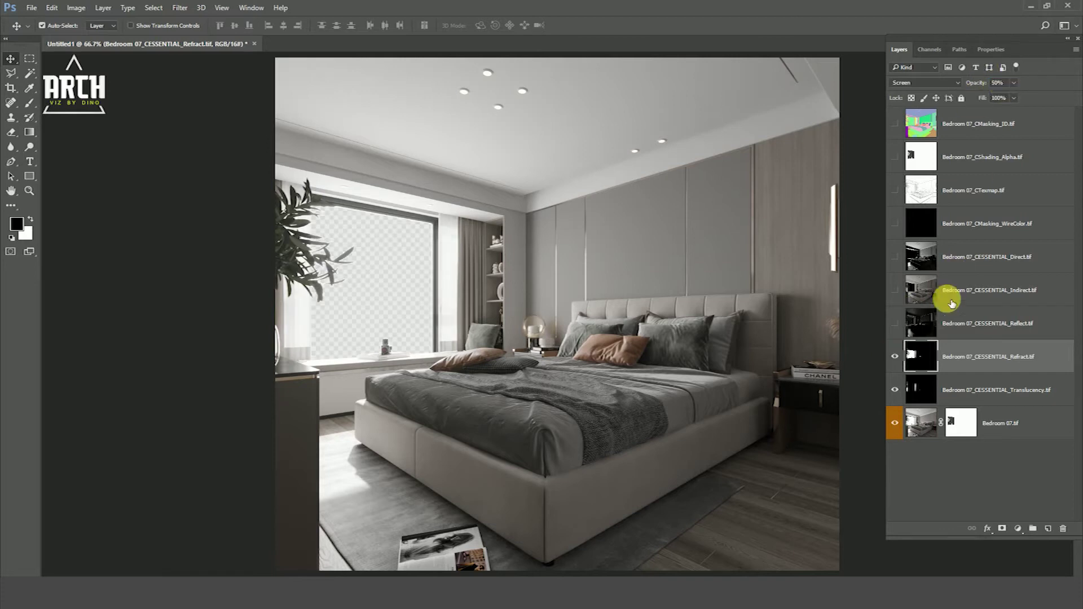
# Show the Reflect pass in Screen mode at 50% opacity
pyautogui.click(893, 323)
pyautogui.click(986, 327)
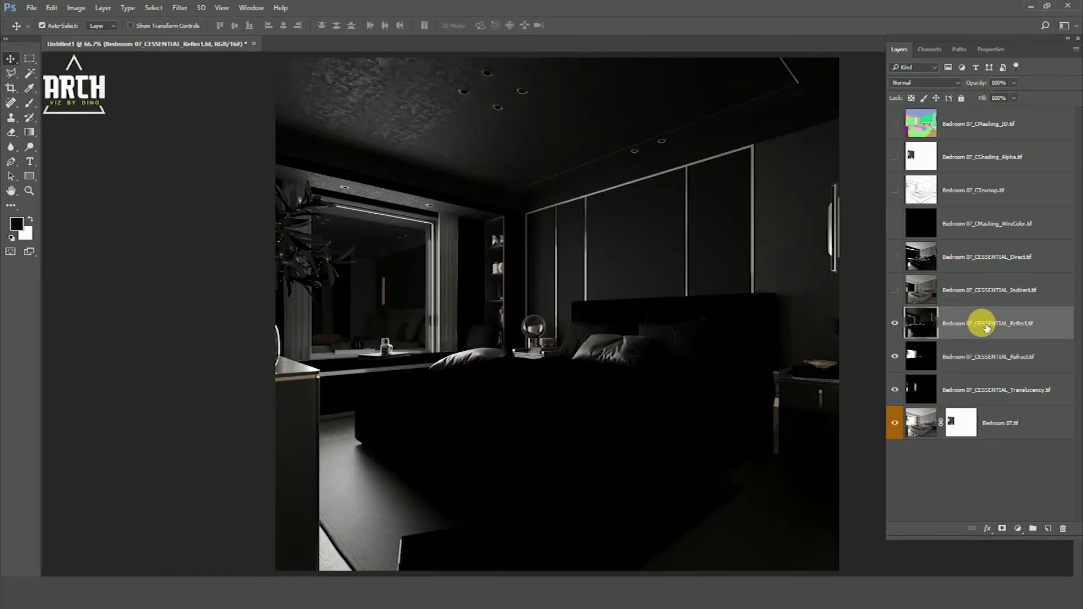
pyautogui.click(925, 82)
pyautogui.click(902, 152)
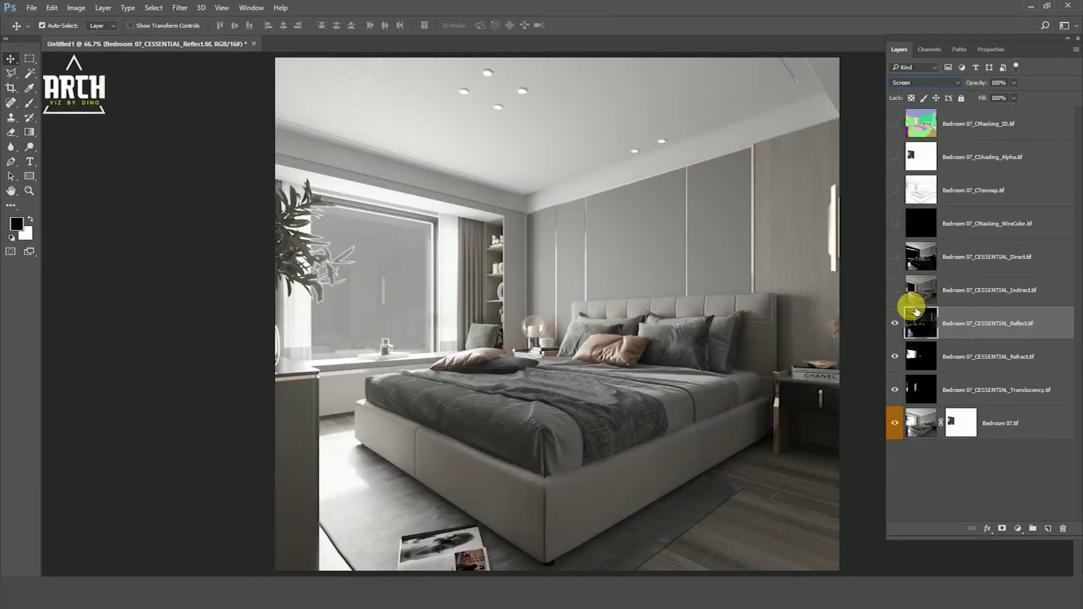
pyautogui.click(896, 324)
pyautogui.click(896, 324)
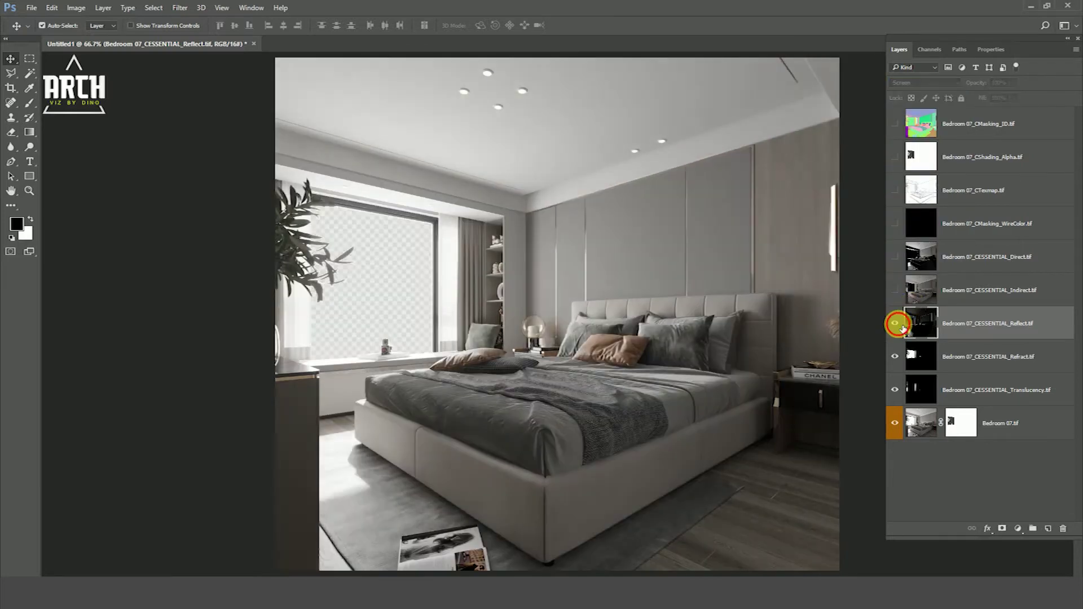
pyautogui.click(902, 326)
pyautogui.click(902, 326)
pyautogui.click(902, 326)
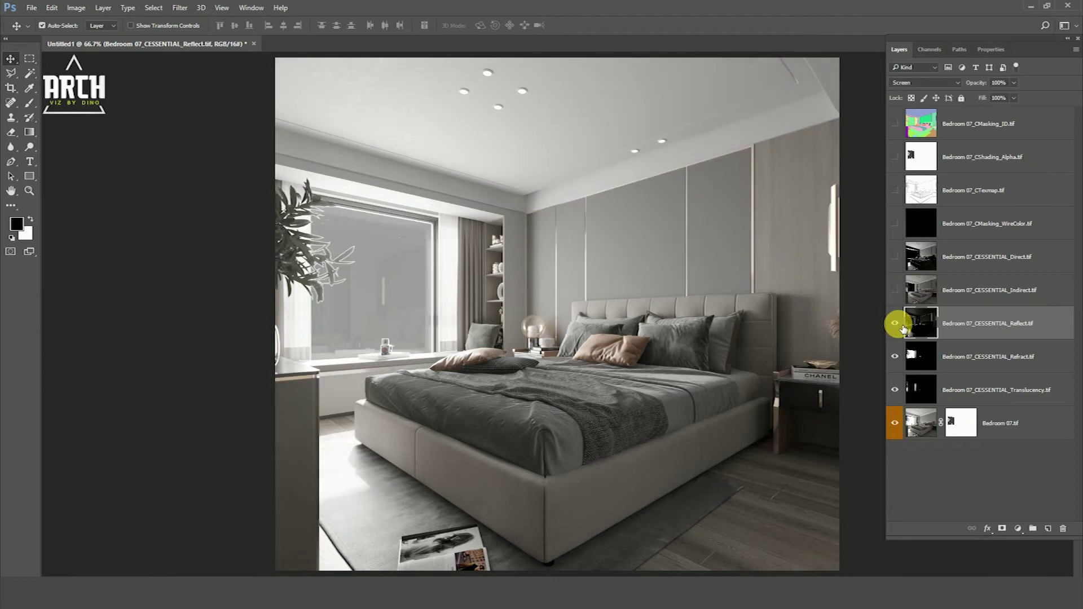
pyautogui.click(902, 327)
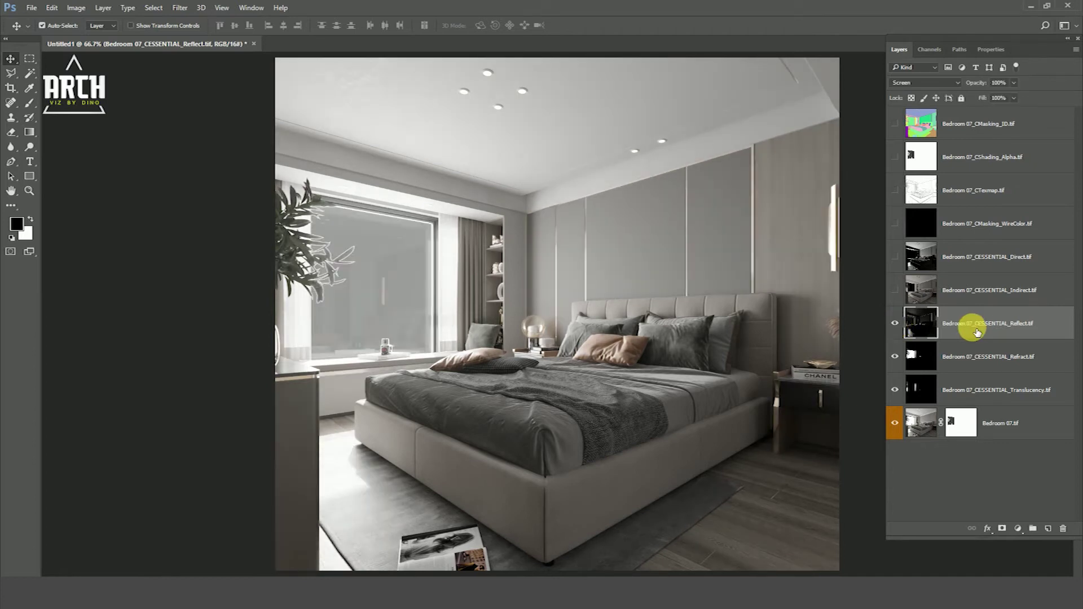
pyautogui.click(999, 86)
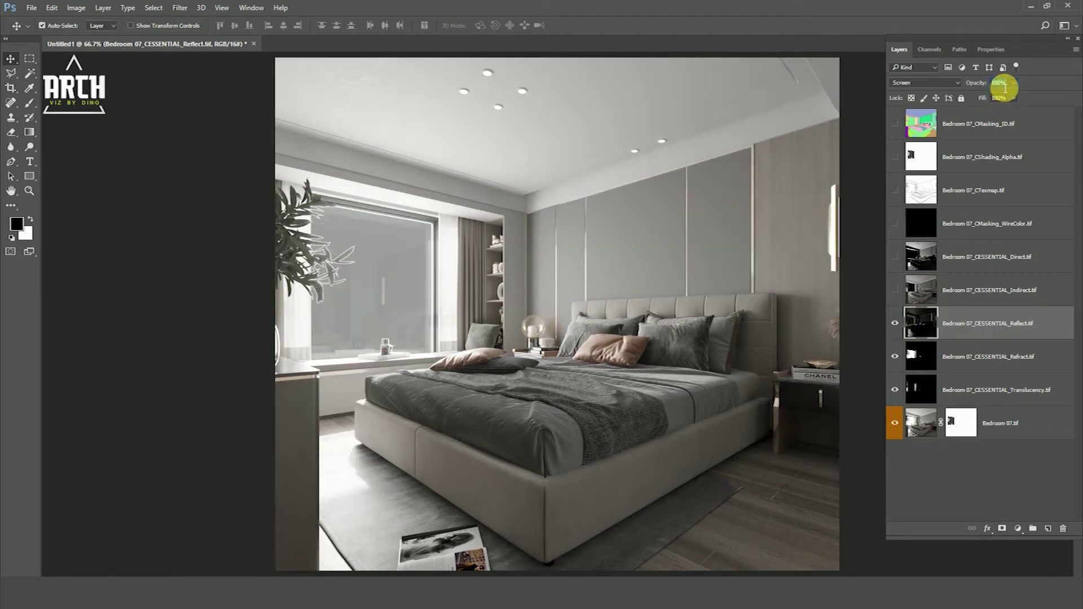
pyautogui.write('50')
pyautogui.press('Return')
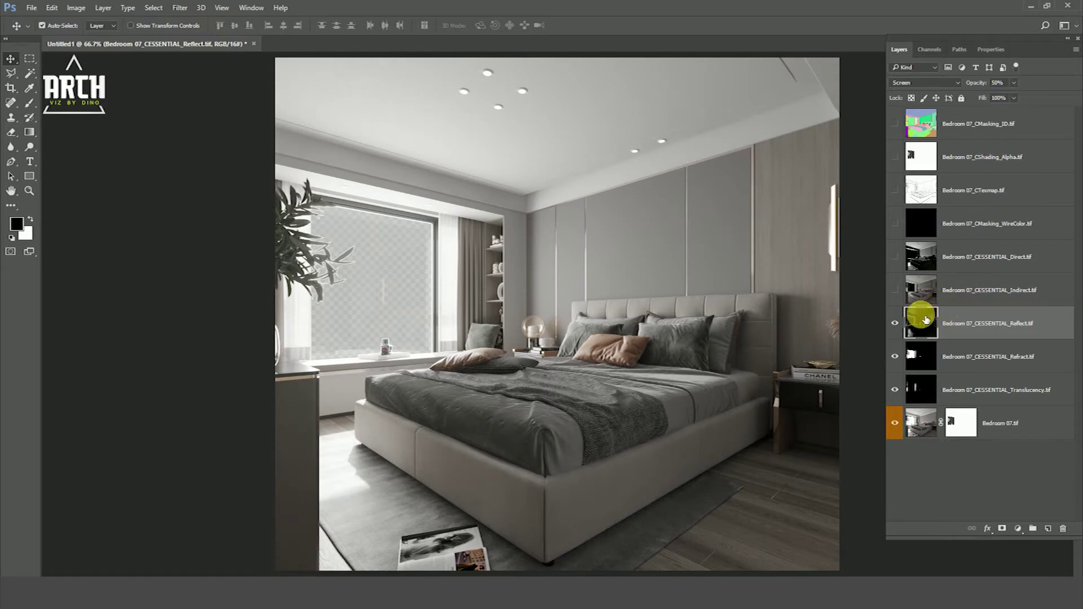
# Show the Indirect pass in Screen mode at 30% opacity
pyautogui.click(895, 290)
pyautogui.click(996, 292)
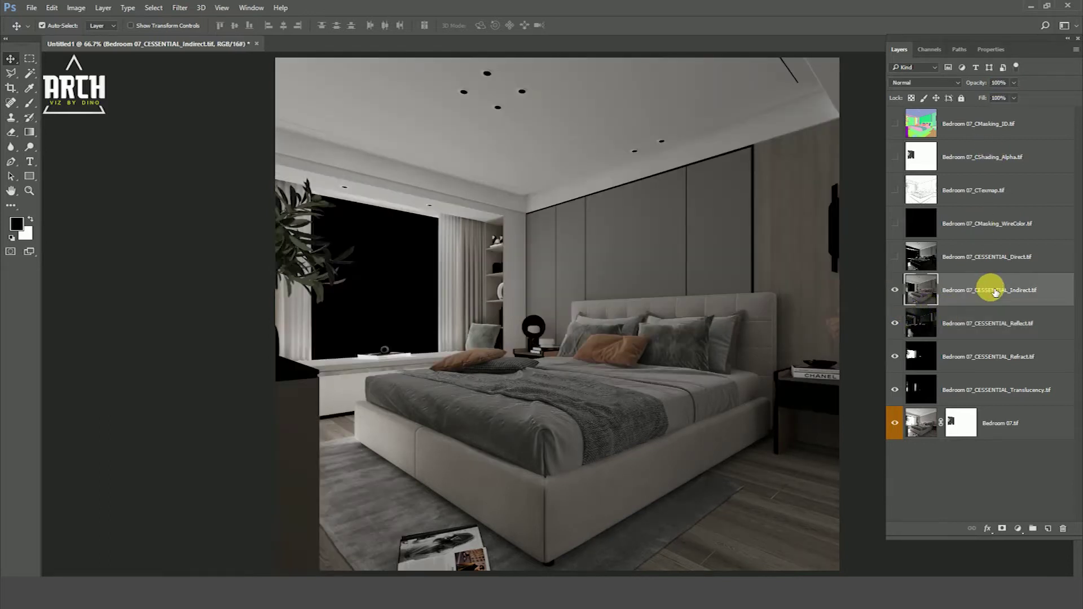
pyautogui.click(932, 85)
pyautogui.click(928, 151)
pyautogui.click(895, 290)
pyautogui.click(896, 291)
pyautogui.click(895, 291)
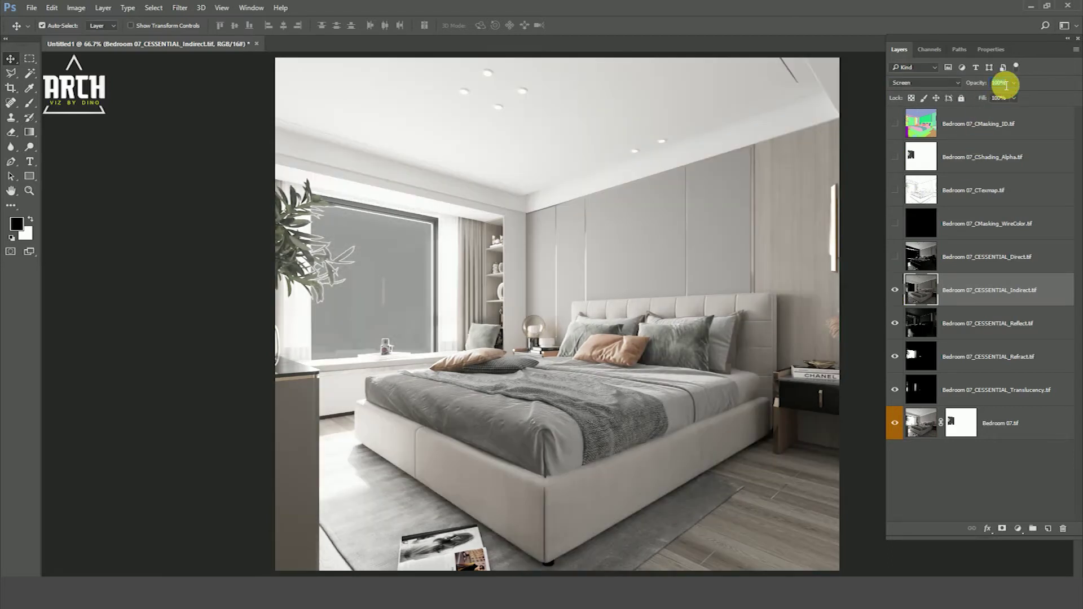
pyautogui.write('30')
pyautogui.press('Return')
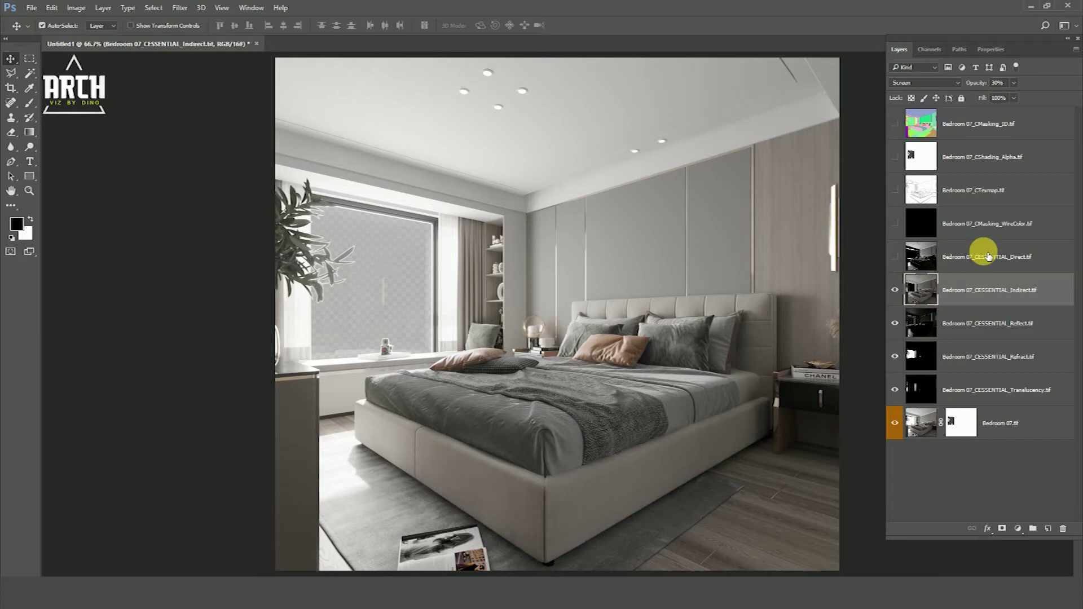
# Show the Direct pass in Screen mode at 40% opacity
pyautogui.click(986, 256)
pyautogui.click(895, 257)
pyautogui.click(925, 82)
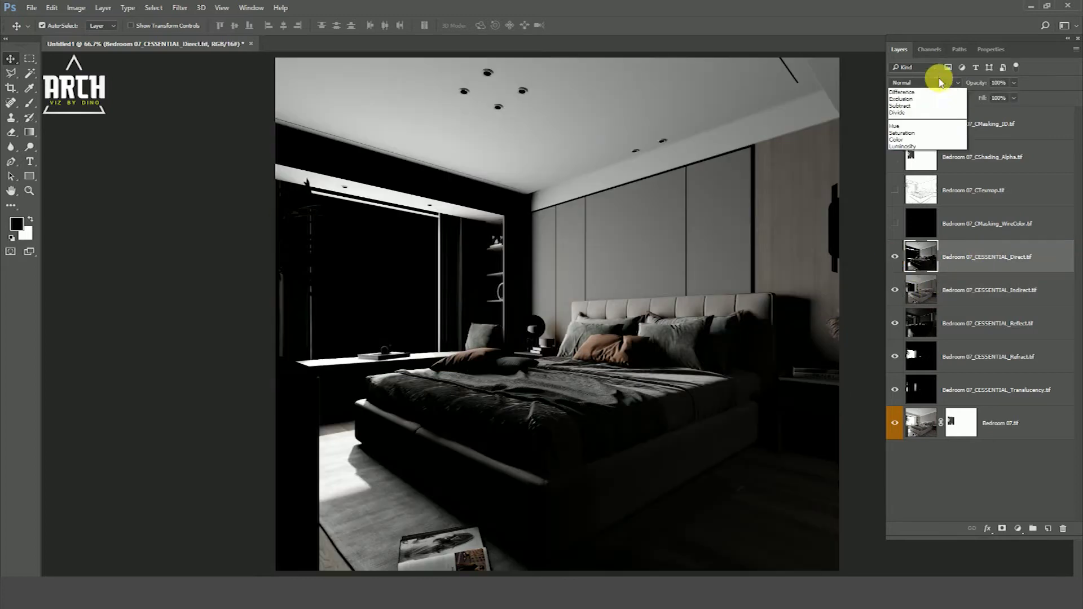
pyautogui.click(910, 160)
pyautogui.click(896, 257)
pyautogui.click(896, 257)
pyautogui.click(895, 257)
pyautogui.click(896, 257)
pyautogui.click(896, 258)
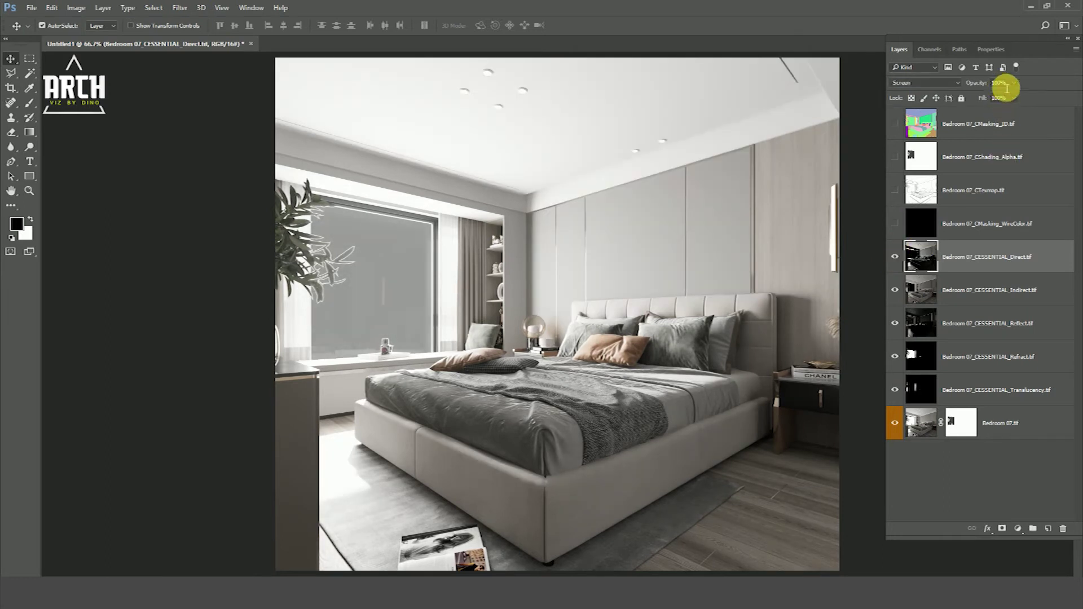
pyautogui.write('40')
pyautogui.press('Return')
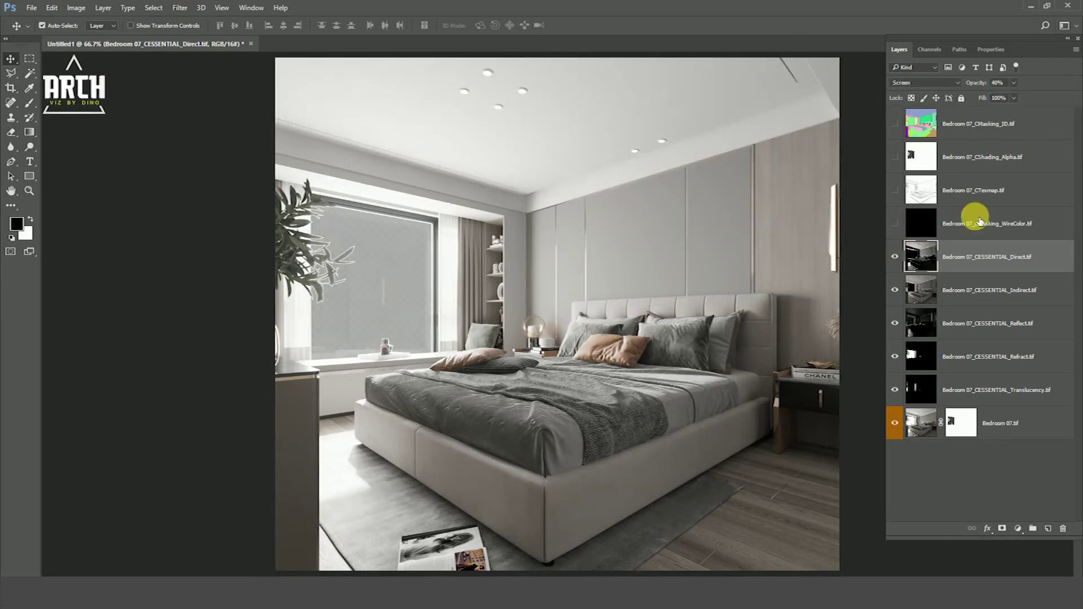
pyautogui.click(895, 257)
pyautogui.click(895, 257)
# Open 3d6.jpg, copy it into the bedroom document as Layer 1, and close the original
pyautogui.moveTo(218, 51); pyautogui.dragTo(347, 57)
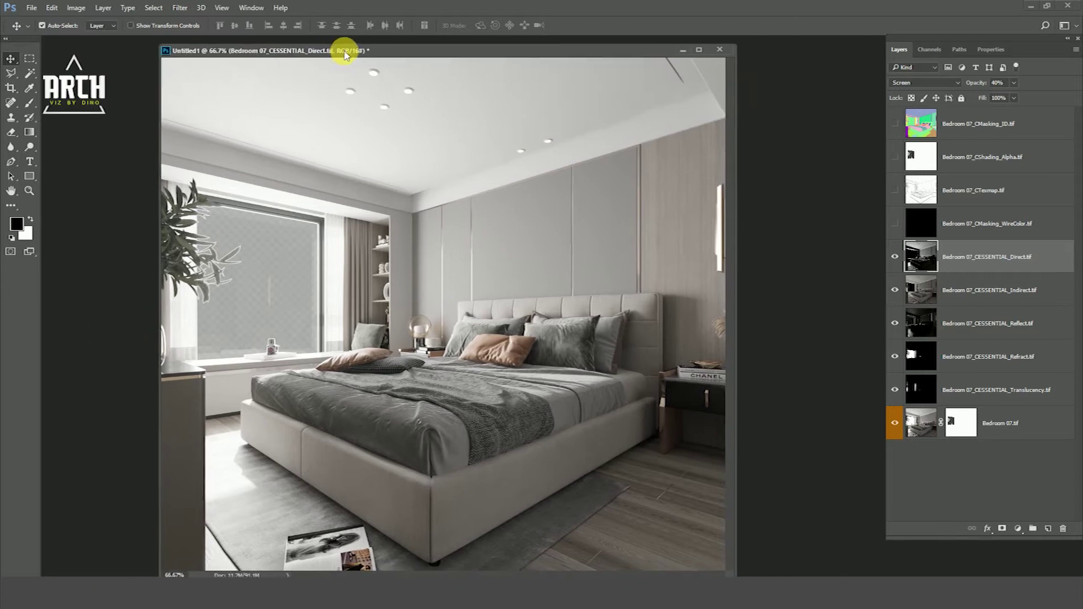
pyautogui.doubleClick(147, 96)
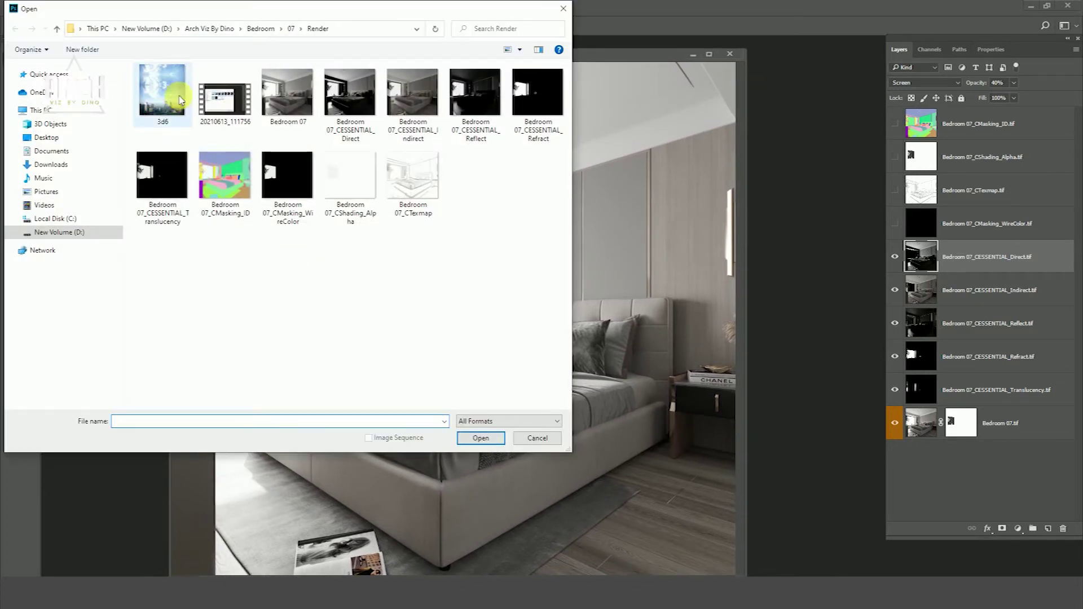
pyautogui.click(479, 439)
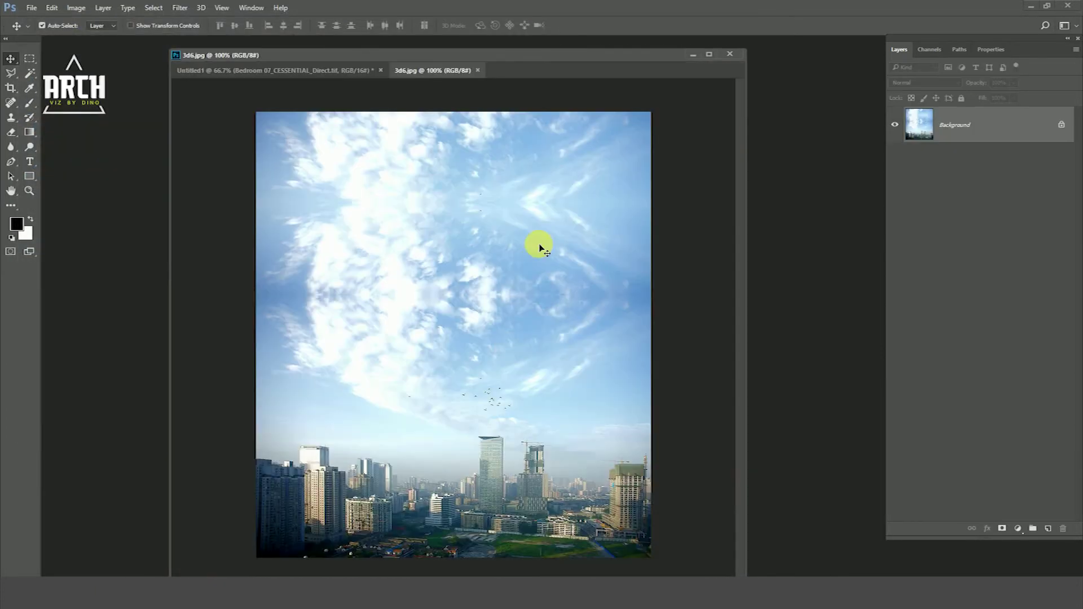
pyautogui.moveTo(406, 77); pyautogui.dragTo(586, 132)
pyautogui.moveTo(760, 308); pyautogui.dragTo(381, 280)
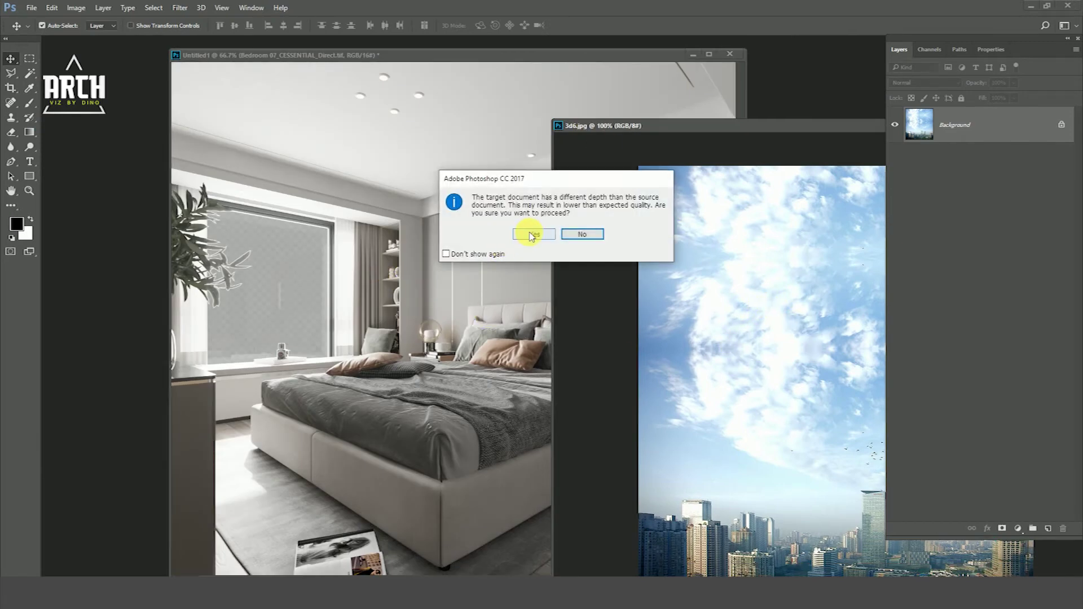
pyautogui.click(545, 236)
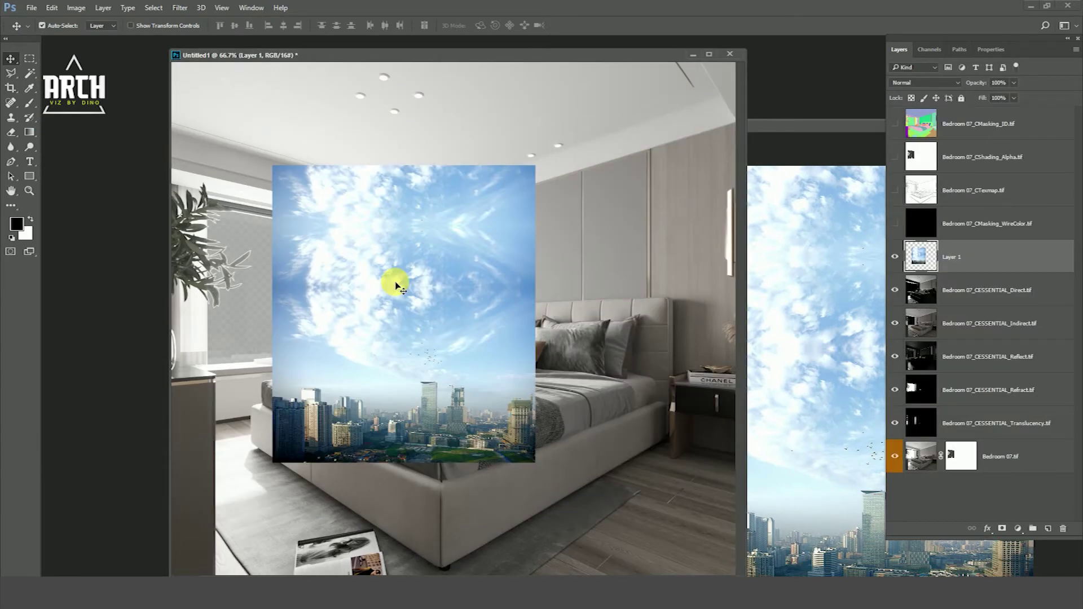
pyautogui.click(785, 237)
pyautogui.moveTo(798, 141); pyautogui.dragTo(537, 164)
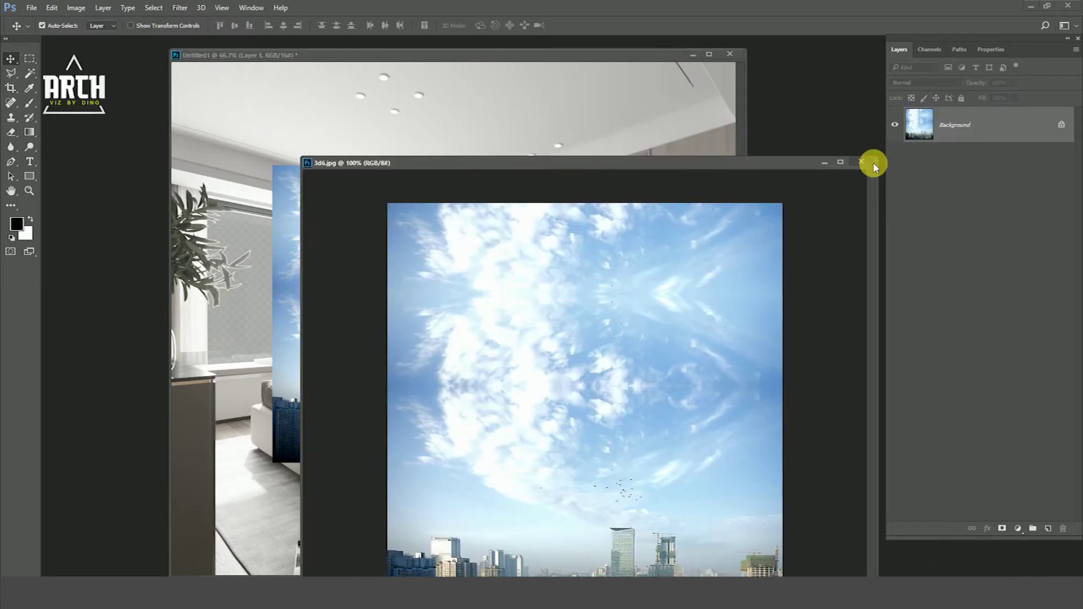
pyautogui.click(852, 161)
# Move Layer 1 to the bottom and scale it to about 79% behind the window
pyautogui.moveTo(627, 57); pyautogui.dragTo(675, 54)
pyautogui.moveTo(959, 256); pyautogui.dragTo(974, 486)
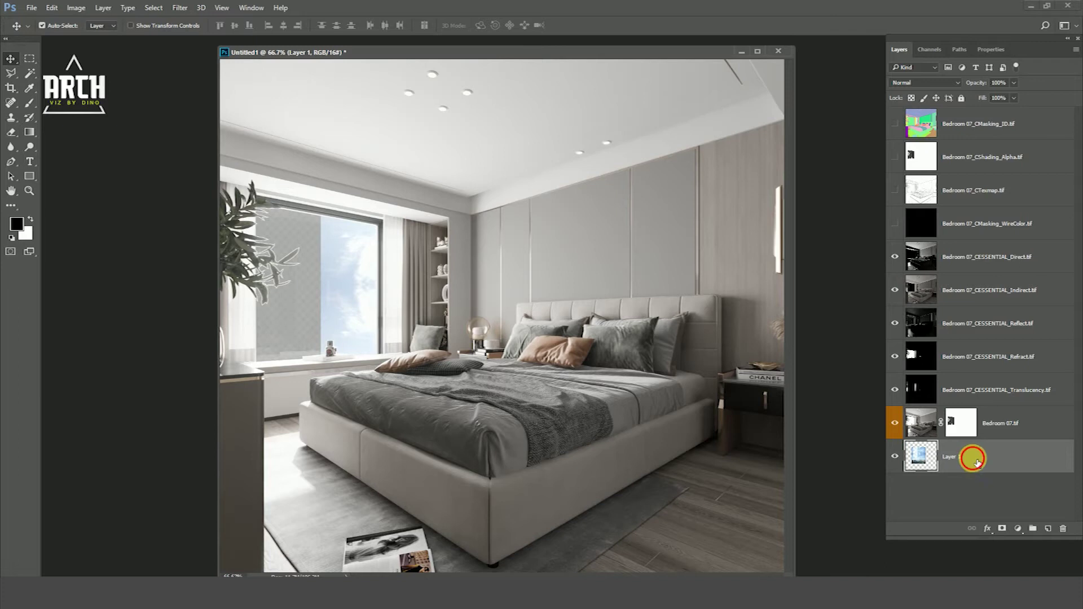
pyautogui.hotkey('ctrl', 't')
pyautogui.moveTo(322, 338)
pyautogui.mouseDown()
pyautogui.moveTo(306, 350)
pyautogui.moveTo(298, 322)
pyautogui.mouseUp()
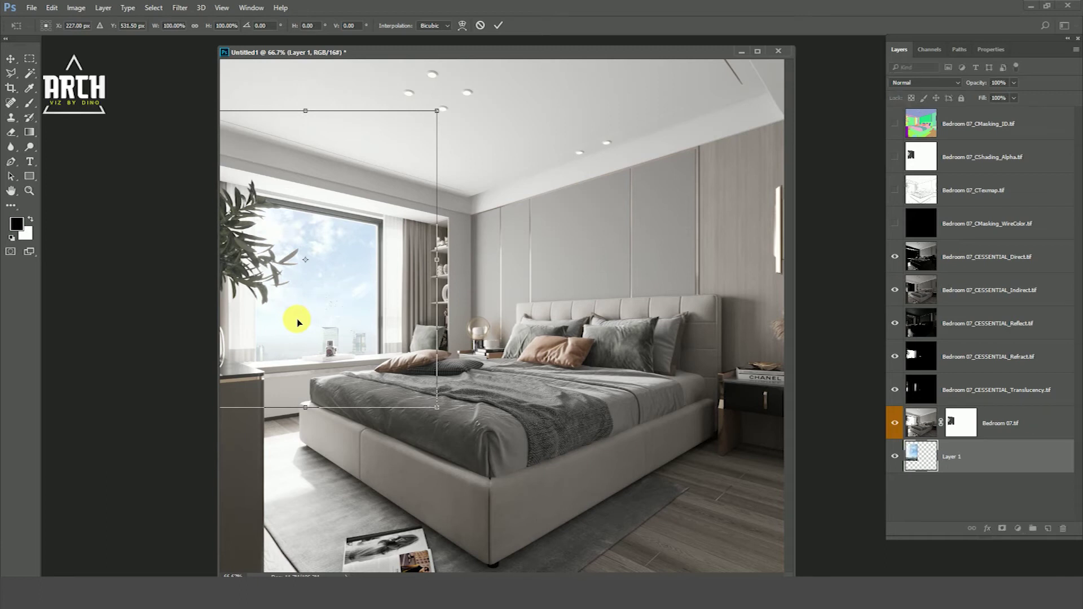
pyautogui.press('Return')
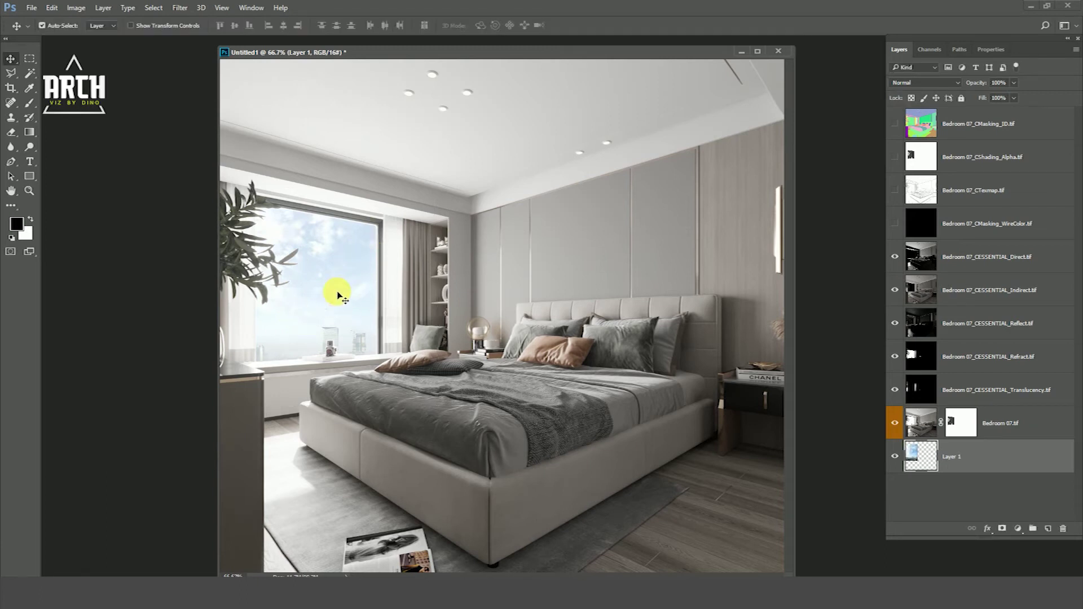
pyautogui.hotkey('ctrl', 't')
pyautogui.moveTo(337, 316)
pyautogui.mouseDown()
pyautogui.moveTo(378, 329)
pyautogui.moveTo(290, 331)
pyautogui.moveTo(295, 314)
pyautogui.moveTo(283, 310)
pyautogui.moveTo(349, 334)
pyautogui.moveTo(396, 329)
pyautogui.moveTo(378, 333)
pyautogui.mouseUp()
pyautogui.moveTo(468, 114); pyautogui.dragTo(409, 175)
pyautogui.moveTo(344, 299); pyautogui.dragTo(356, 286)
pyautogui.press('Return')
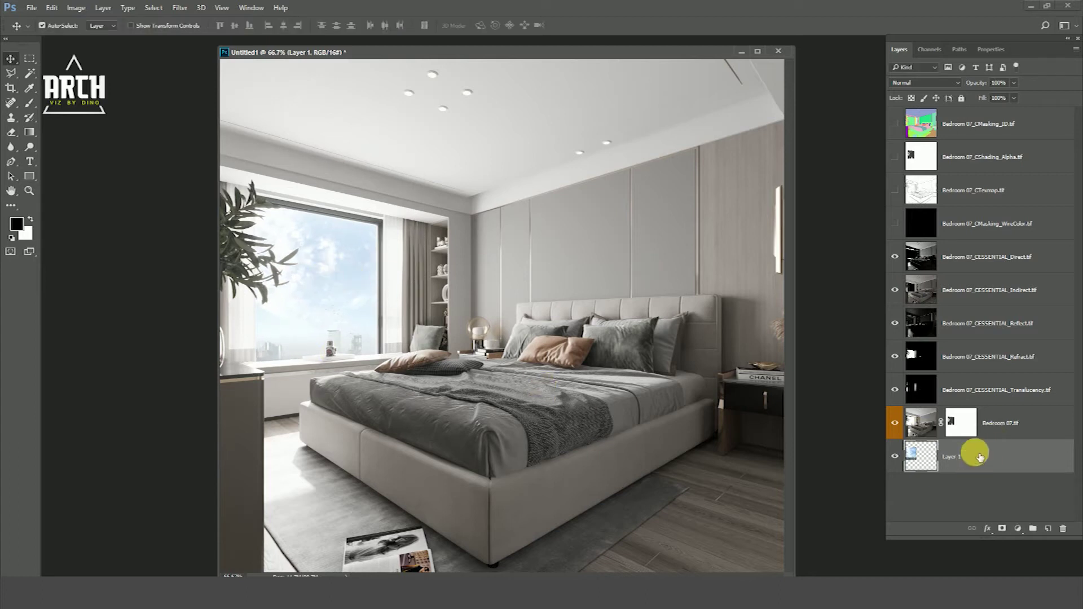
pyautogui.click(1016, 537)
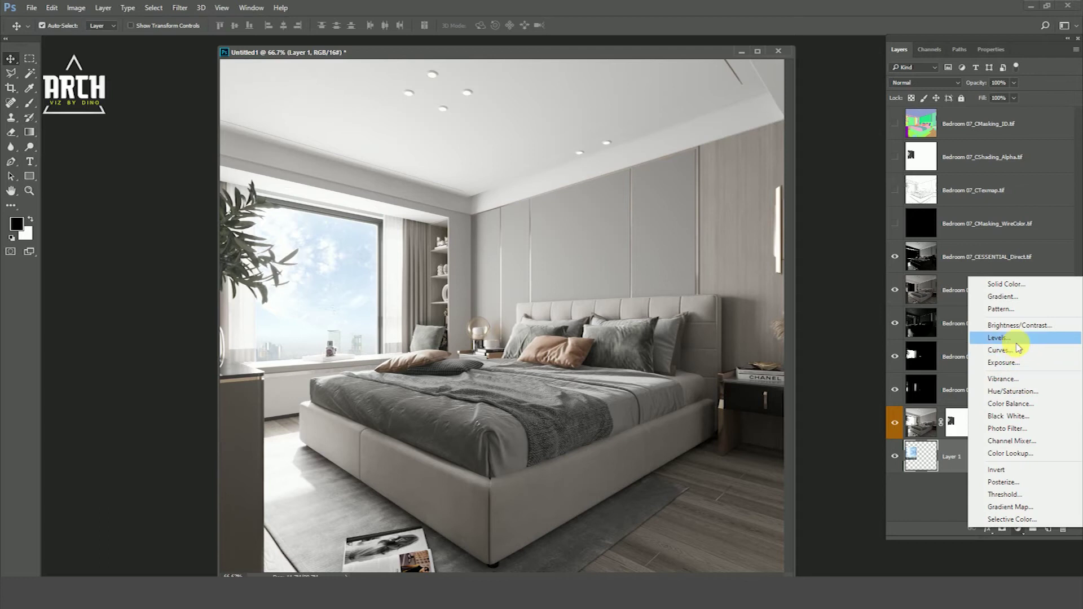
# Add a Hue/Saturation 1 adjustment with Saturation around -62 to mute the sky
pyautogui.click(1016, 391)
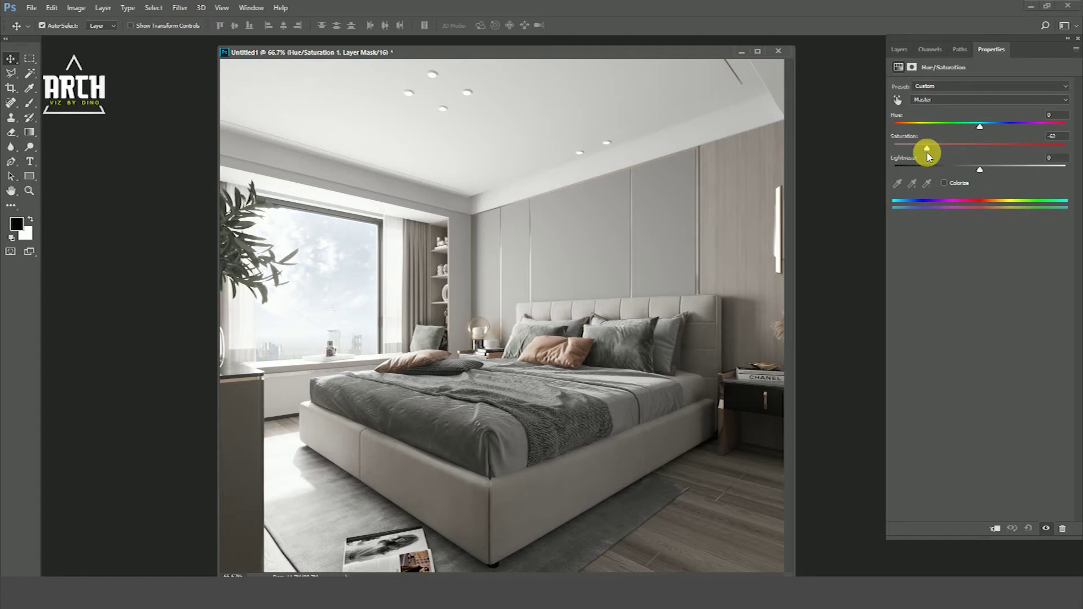
pyautogui.click(900, 49)
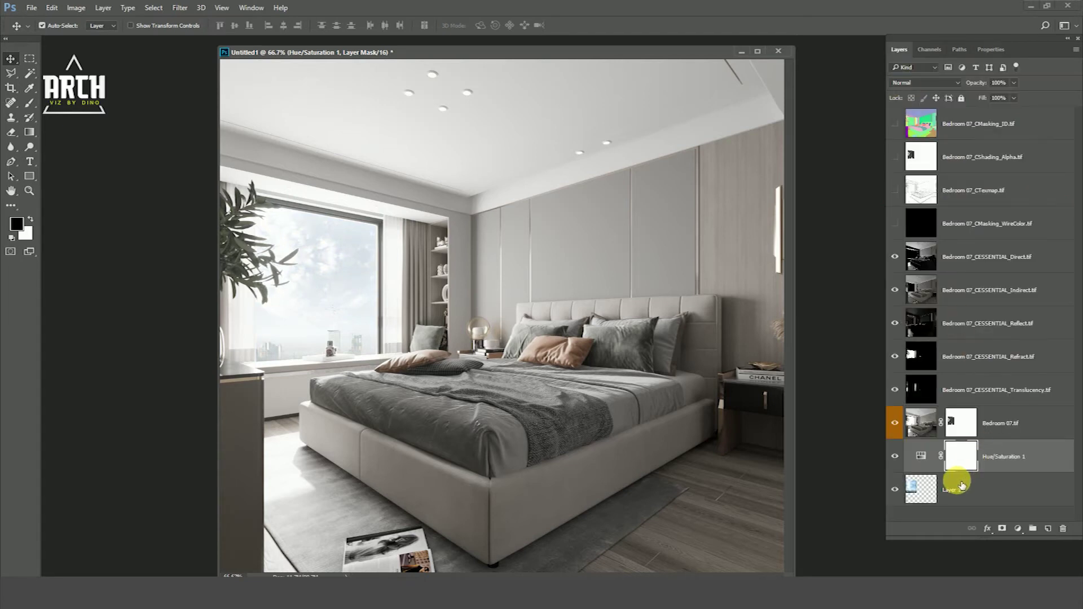
pyautogui.click(895, 423)
pyautogui.click(896, 423)
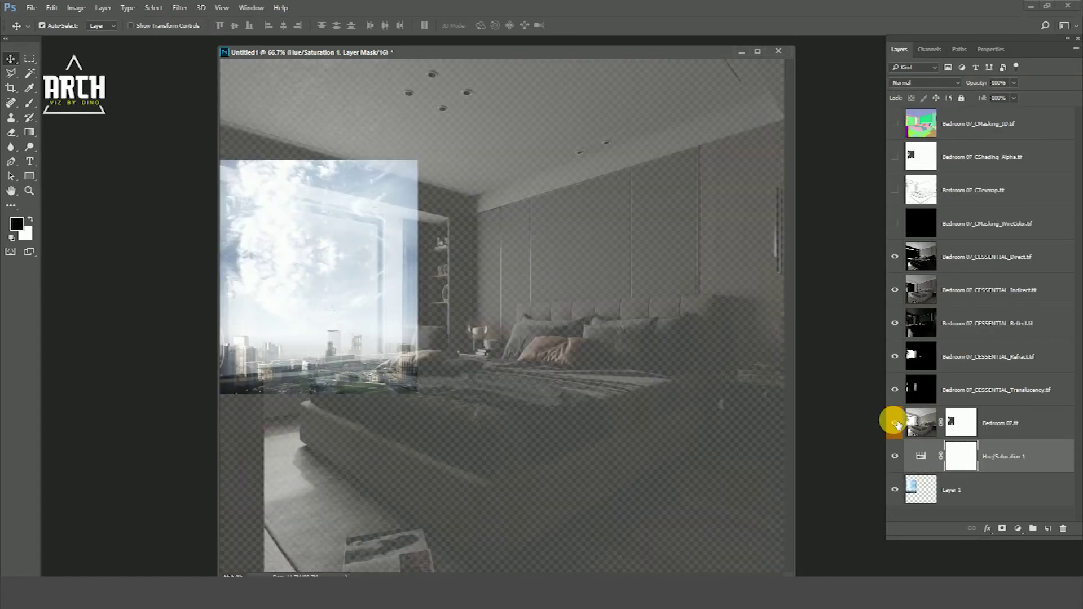
pyautogui.click(895, 257)
pyautogui.click(896, 257)
pyautogui.click(895, 258)
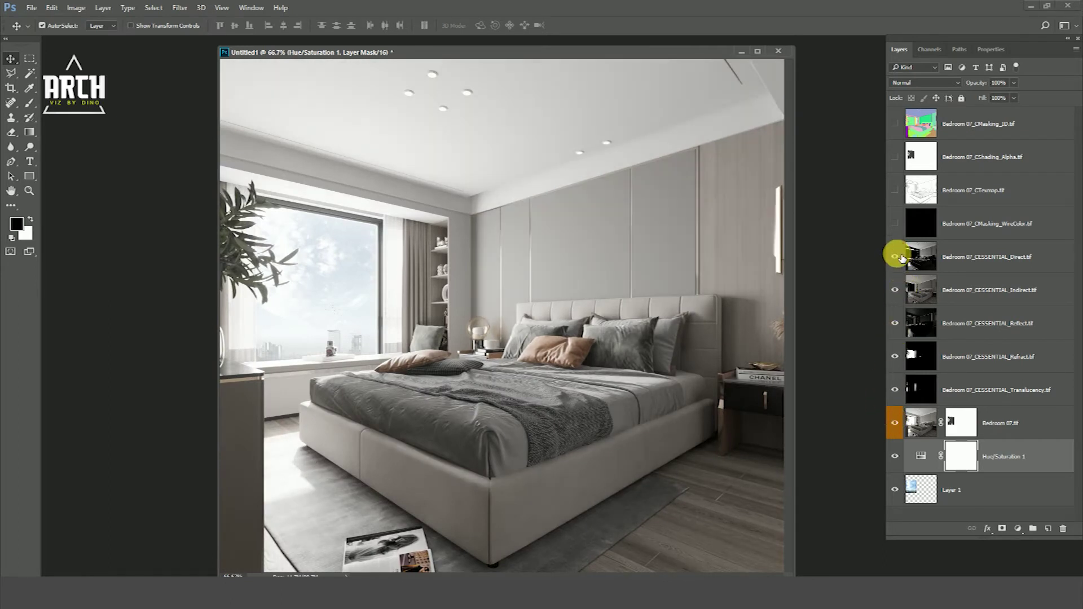
pyautogui.click(994, 257)
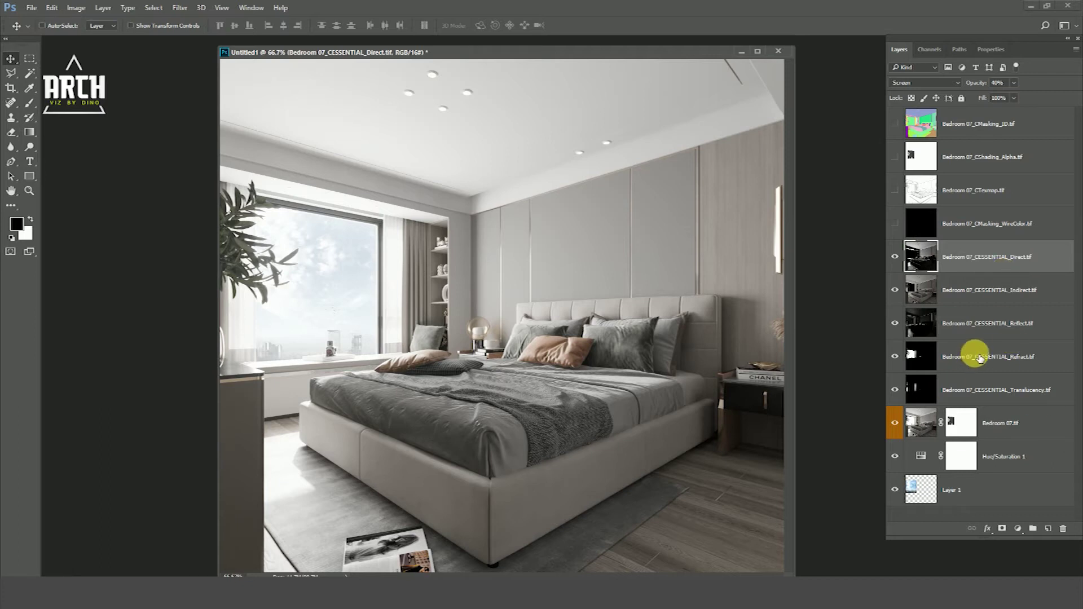
# Stamp all visible layers into a merged Layer 2 and convert it to a smart object
pyautogui.hotkey('ctrl', 'shift', 'alt', 'e')
pyautogui.rightClick(950, 259)
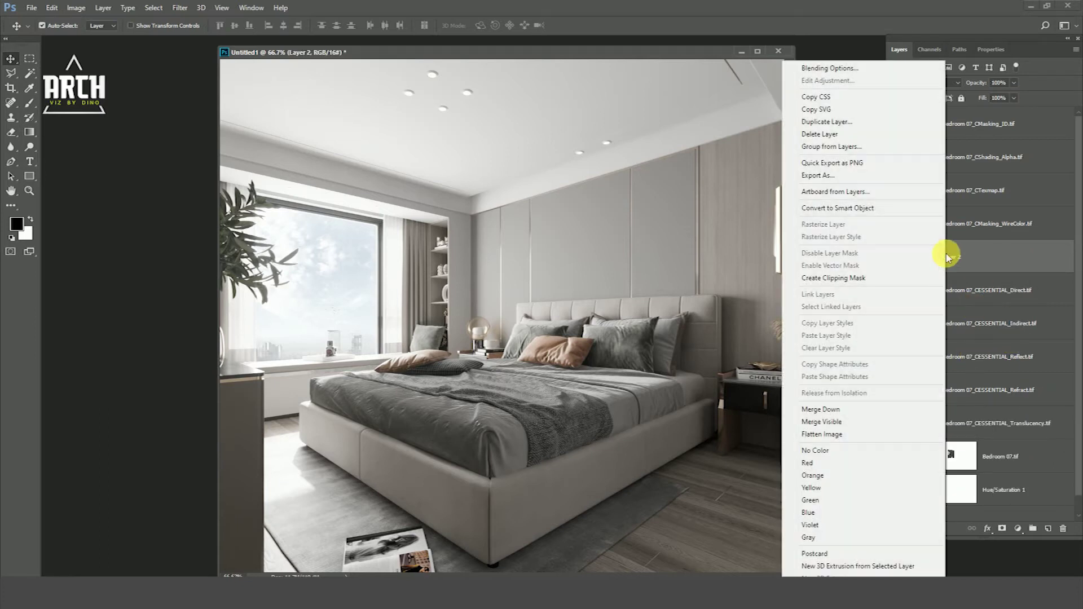
pyautogui.click(863, 210)
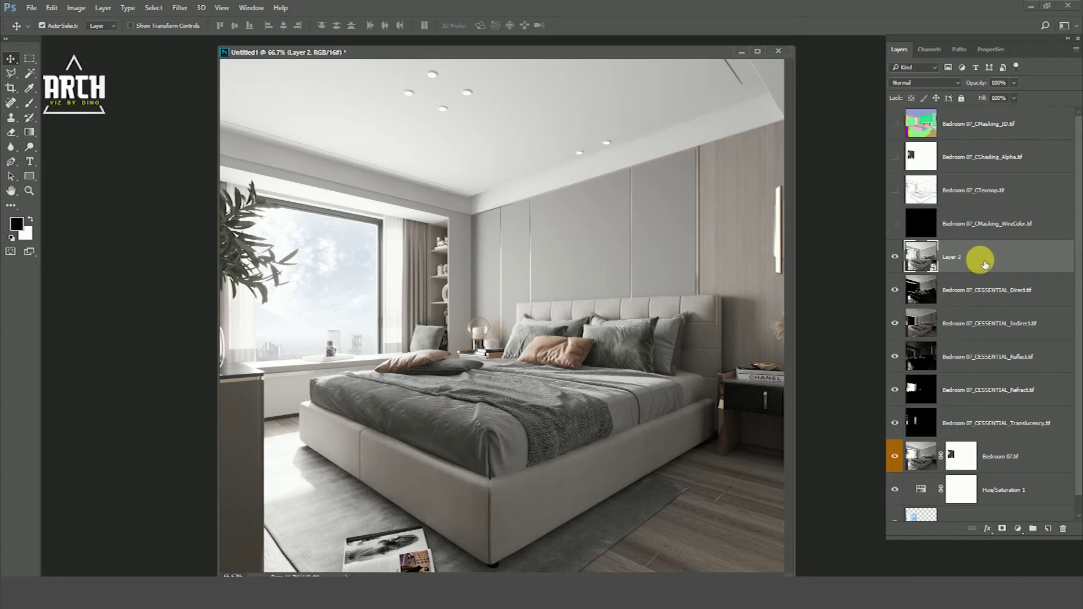
# Apply Camera Raw Filter with Auto tones, Clarity +20 and Dehaze +20
pyautogui.click(186, 12)
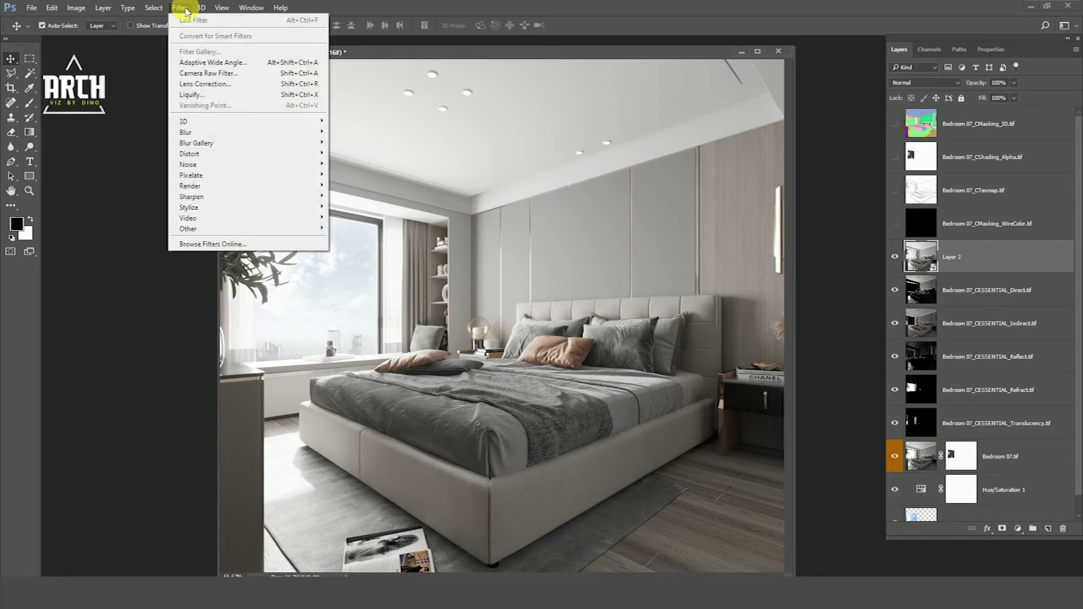
pyautogui.click(214, 73)
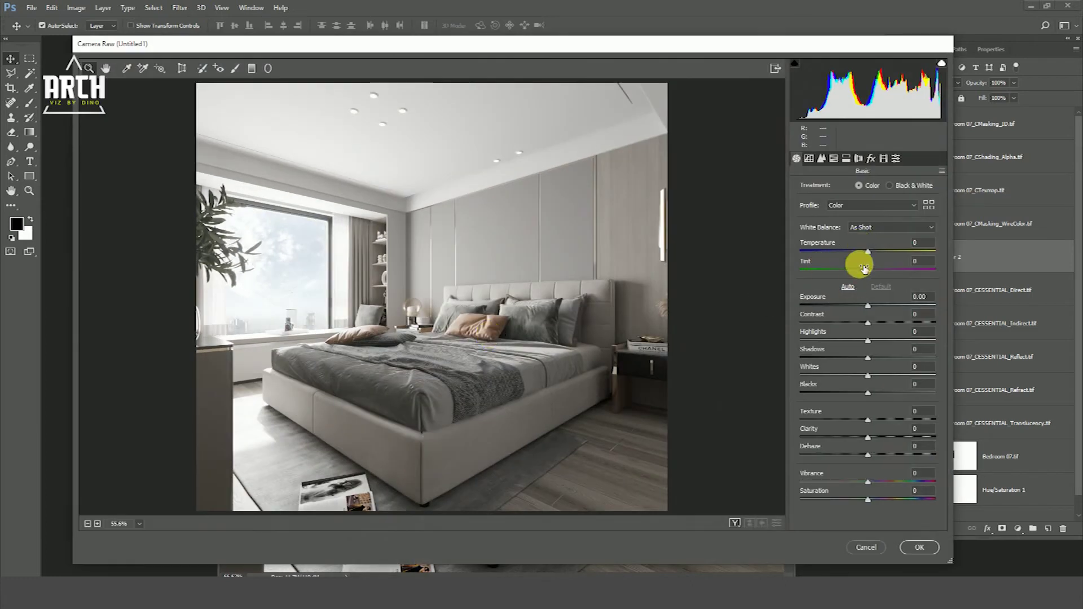
pyautogui.click(848, 287)
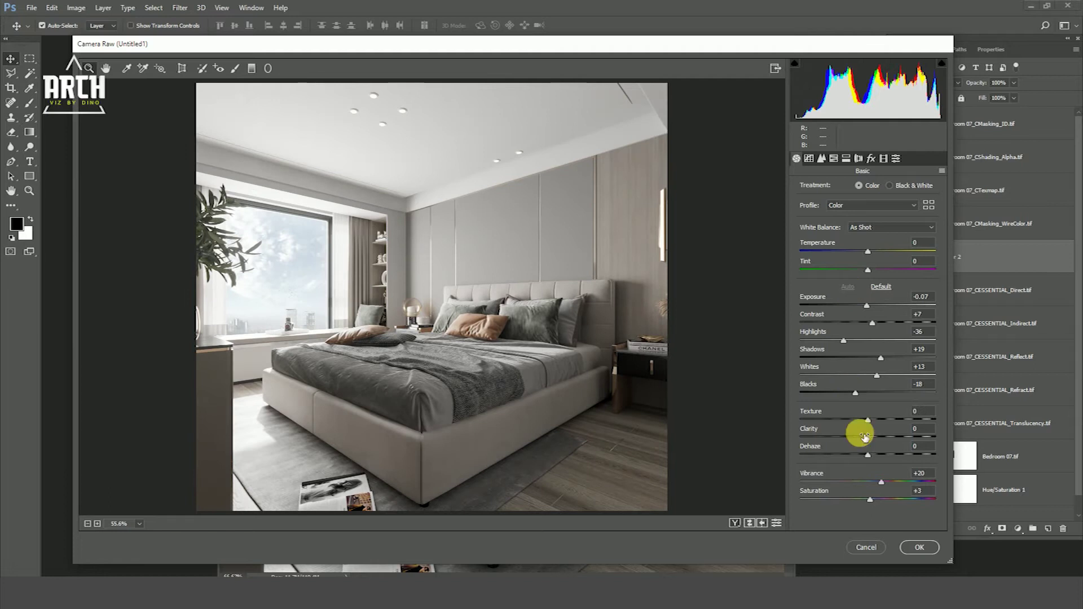
pyautogui.click(924, 429)
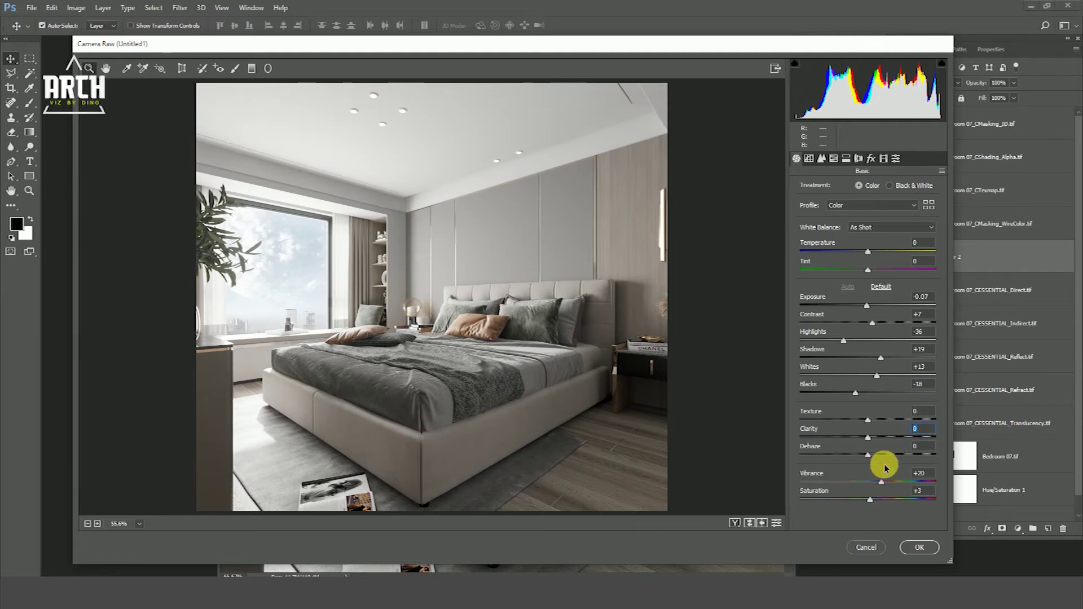
pyautogui.write('20')
pyautogui.click(910, 449)
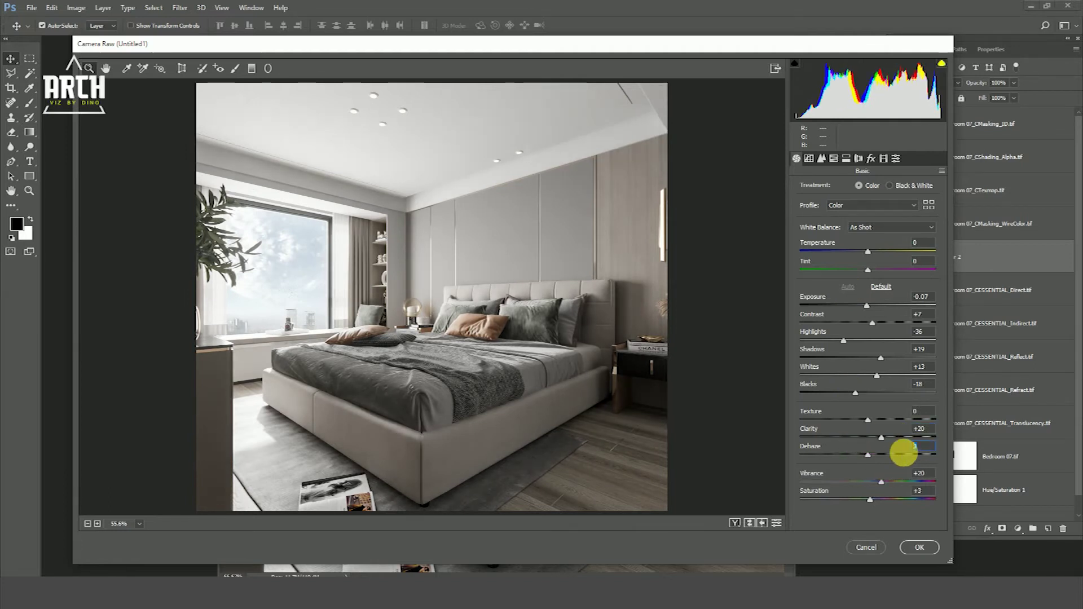
pyautogui.write('0')
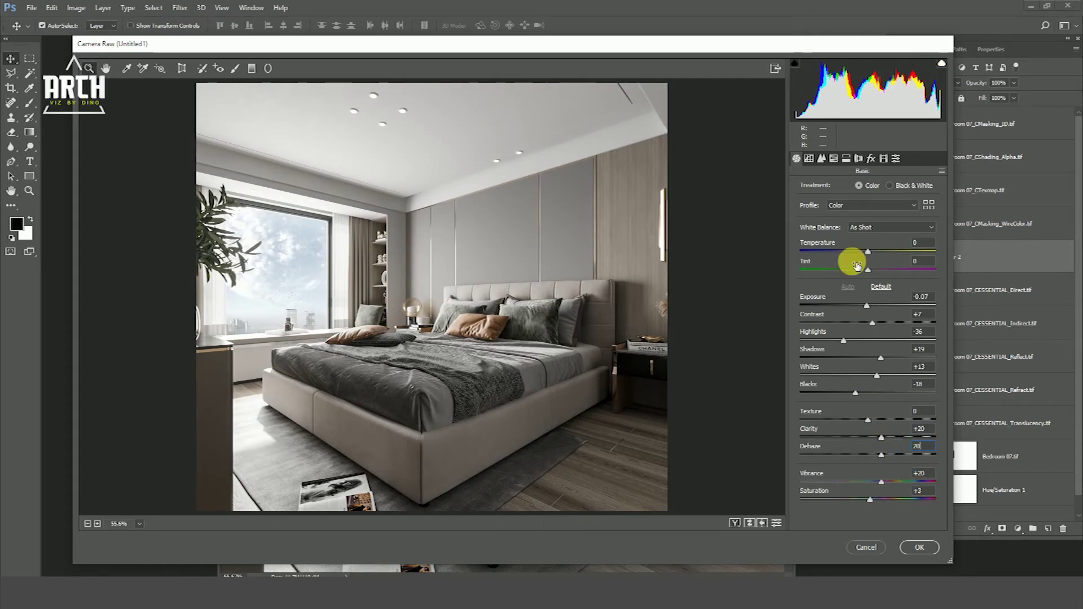
pyautogui.click(822, 158)
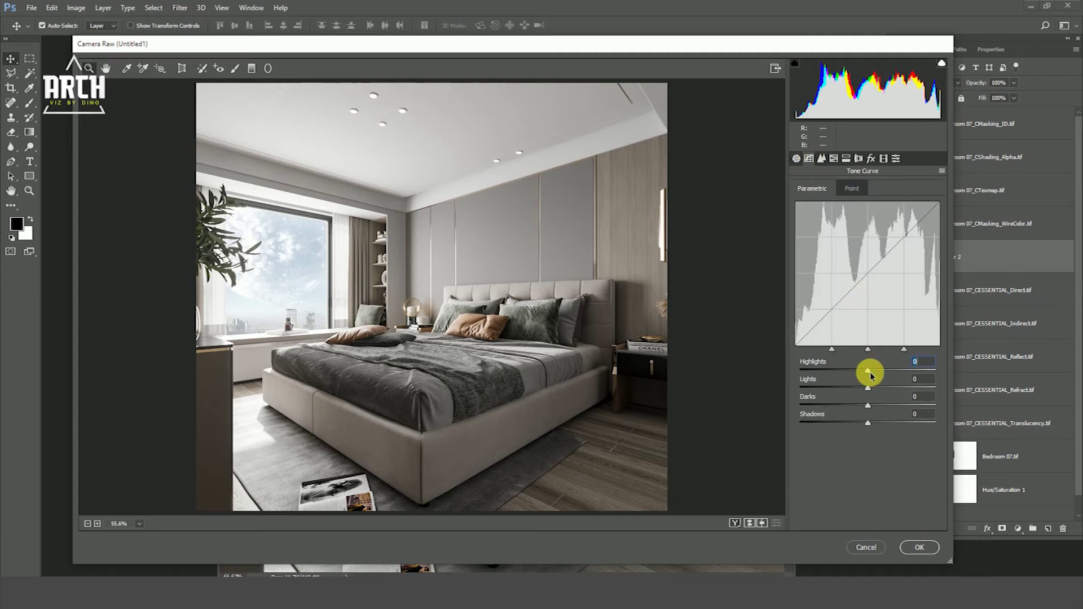
# Set the Camera Raw tone curve to Highlights +44, Lights +15, Darks +4 and apply the filter
pyautogui.moveTo(869, 375); pyautogui.dragTo(901, 379)
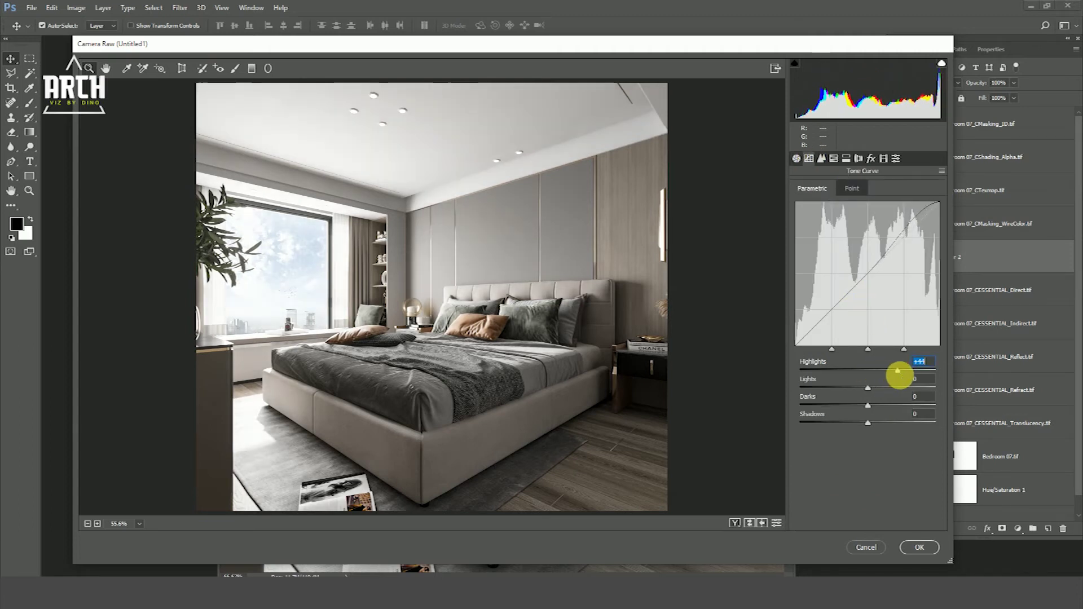
pyautogui.moveTo(867, 388); pyautogui.dragTo(883, 393)
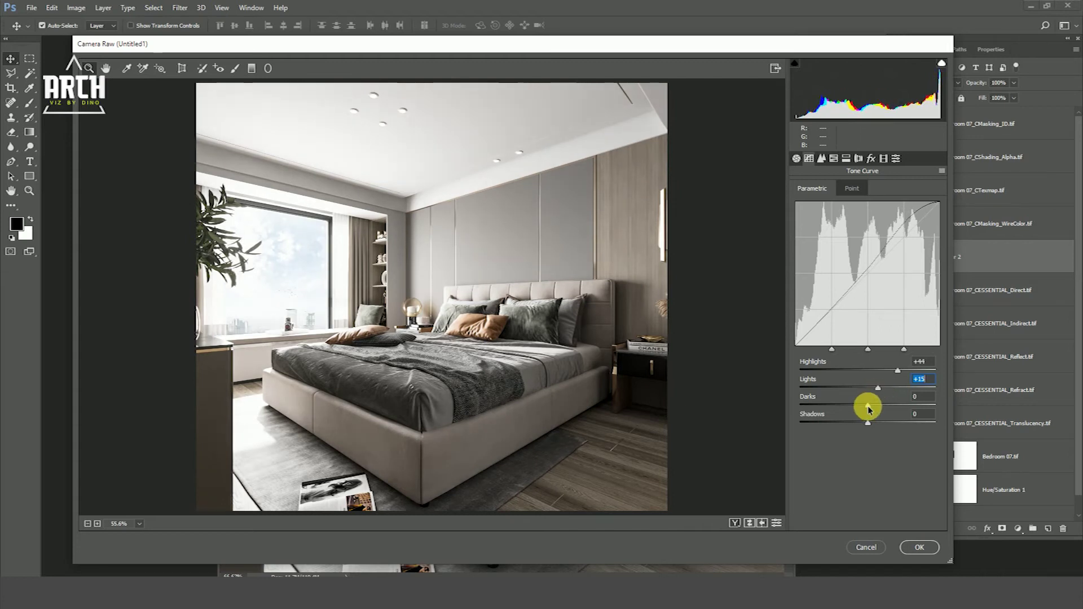
pyautogui.click(868, 406)
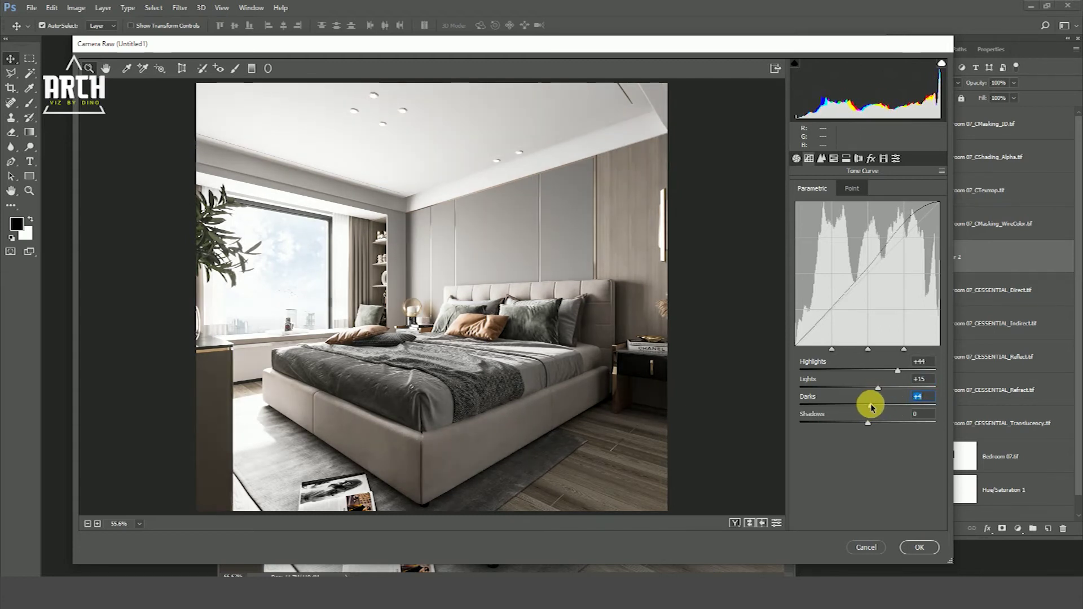
pyautogui.moveTo(869, 425)
pyautogui.mouseDown()
pyautogui.moveTo(895, 423)
pyautogui.moveTo(866, 428)
pyautogui.mouseUp()
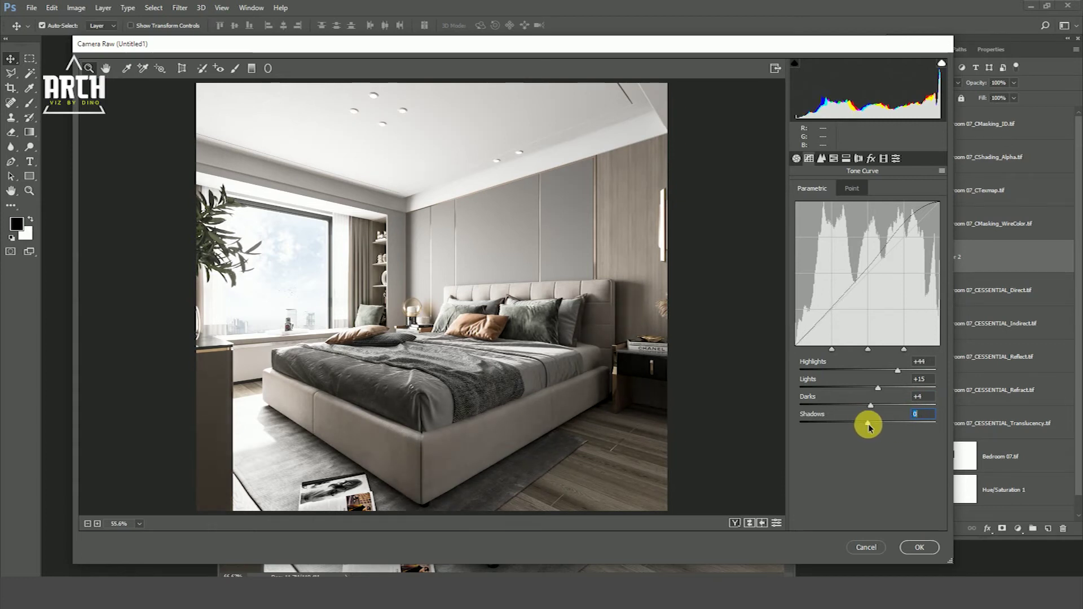
pyautogui.click(919, 547)
# Toggle Layer 2 and the sky layer to compare the render before and after
pyautogui.click(897, 258)
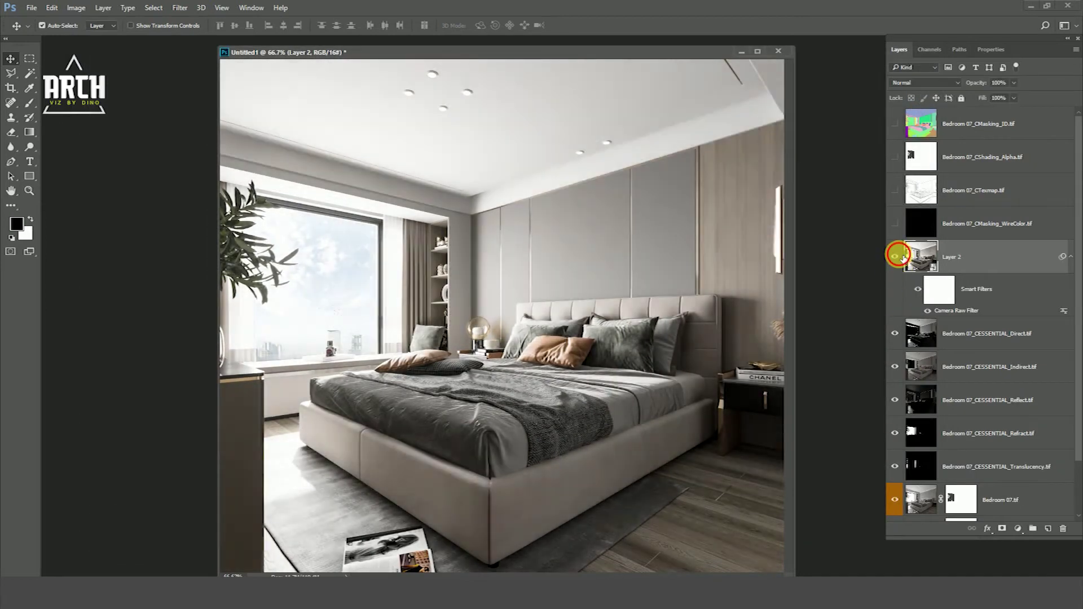
pyautogui.click(897, 257)
pyautogui.click(897, 257)
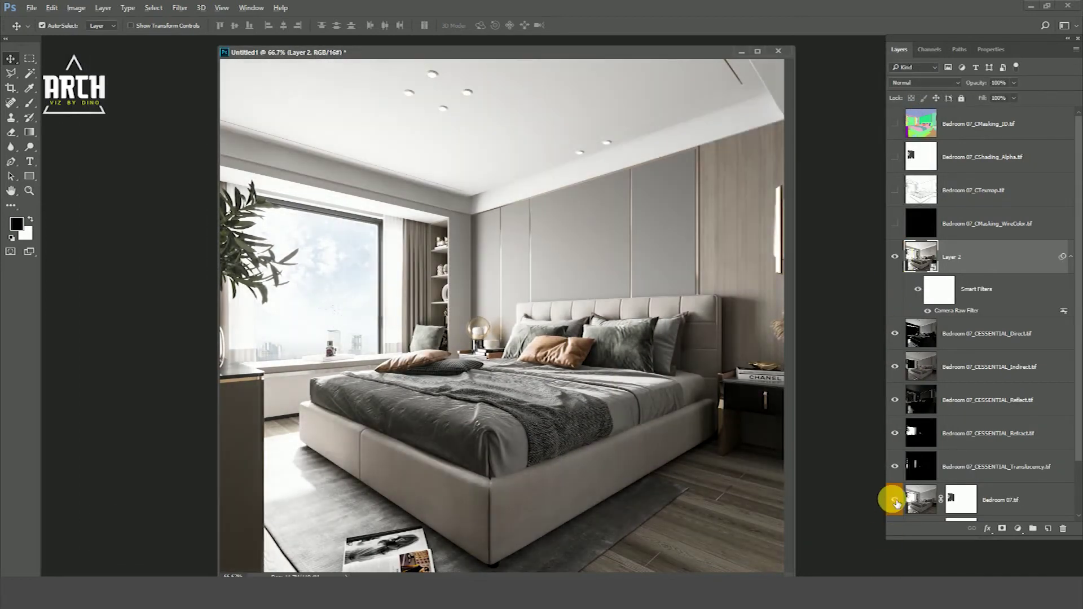
pyautogui.click(895, 500)
pyautogui.click(895, 500)
pyautogui.click(895, 501)
pyautogui.click(895, 501)
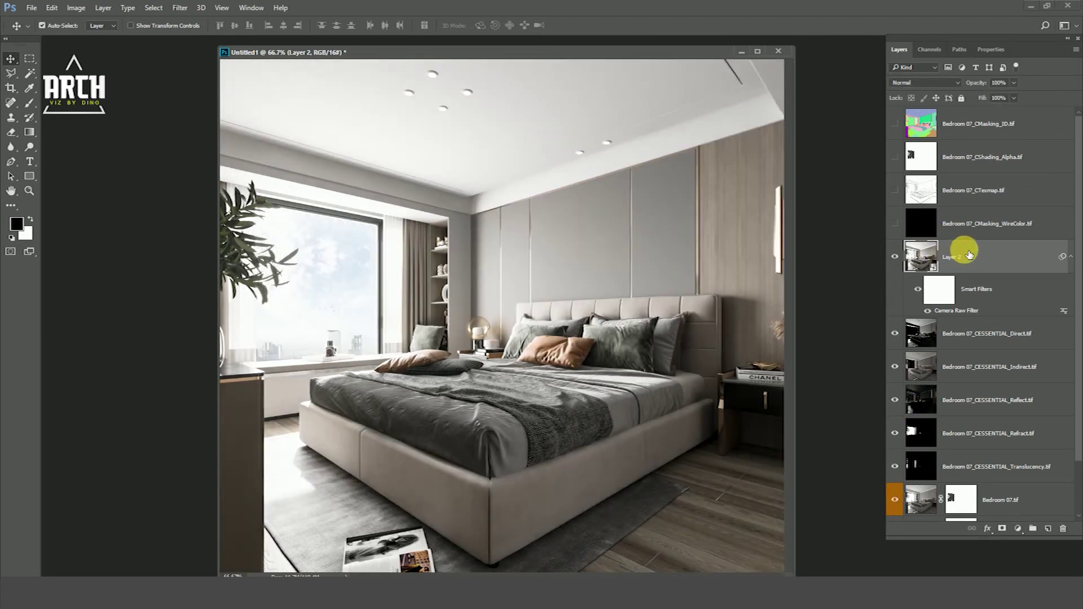
pyautogui.click(976, 121)
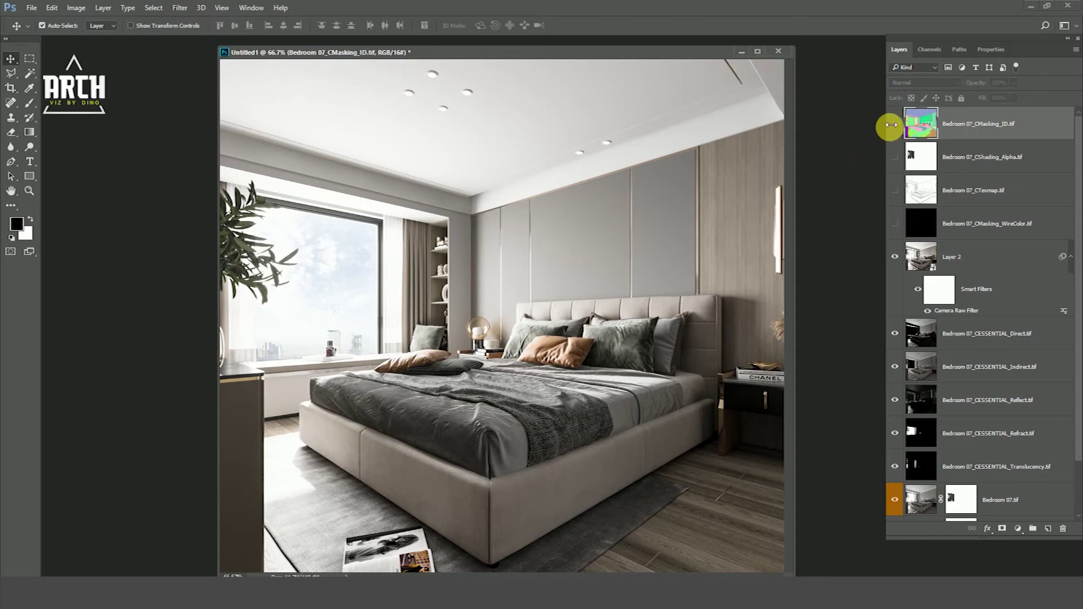
# Magic Wand-select the headboard wall panels on the CMasking_ID colour map, then hide the map
pyautogui.click(895, 124)
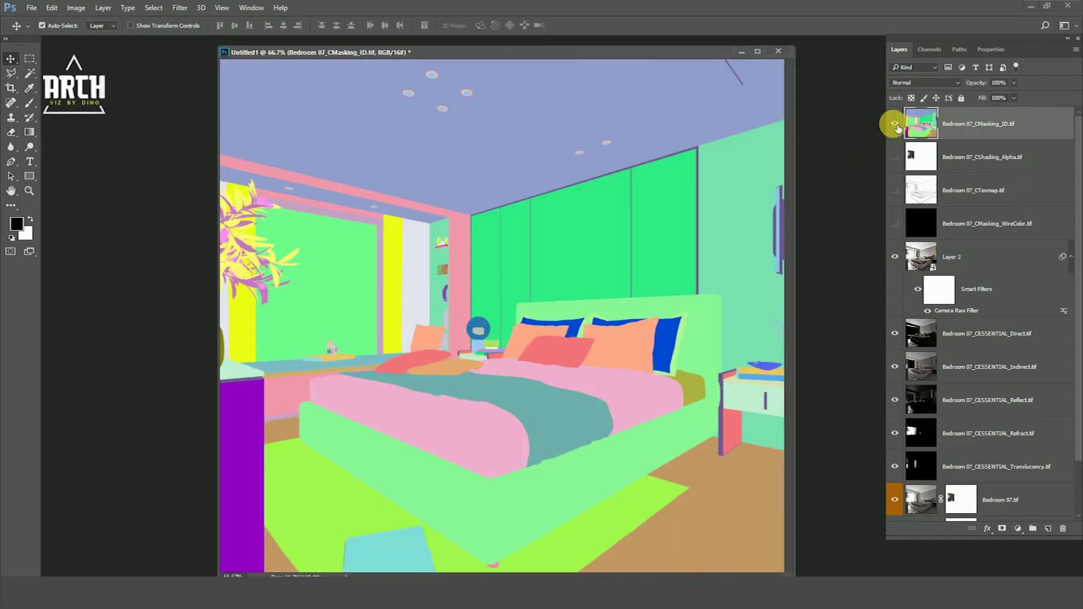
pyautogui.click(28, 74)
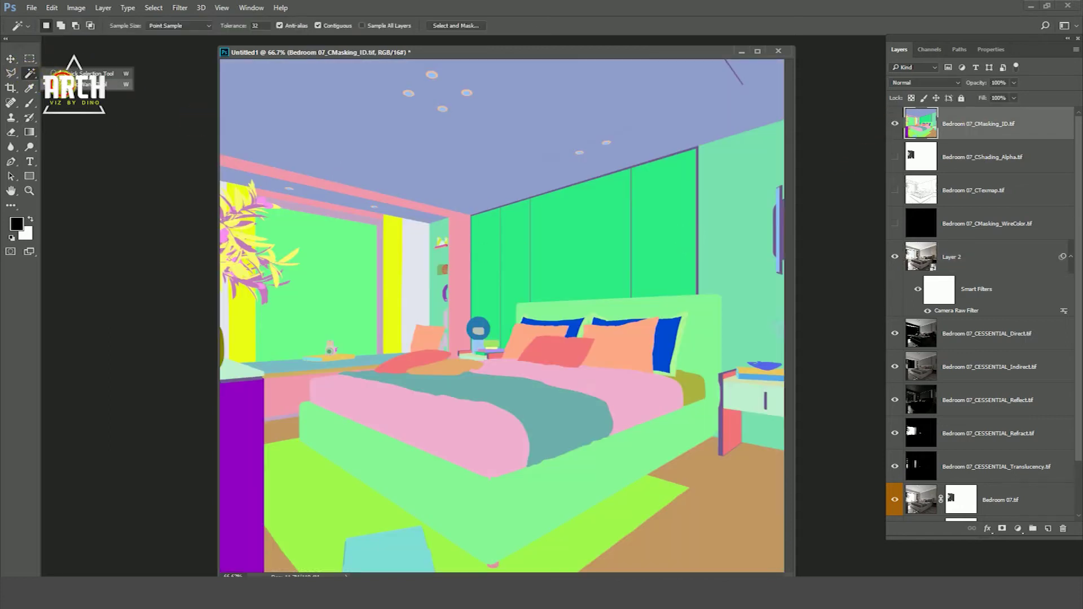
pyautogui.click(497, 242)
pyautogui.keyDown('shift'); pyautogui.click(581, 237); pyautogui.keyUp('shift')
pyautogui.keyDown('shift'); pyautogui.click(653, 222); pyautogui.keyUp('shift')
pyautogui.click(897, 126)
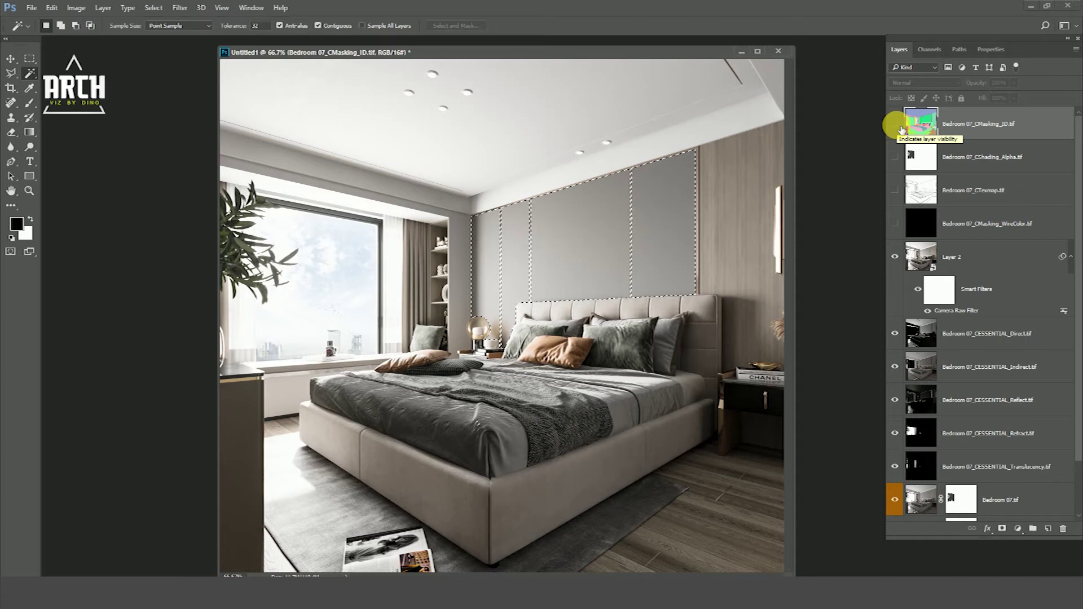
# Add a Curves adjustment above Layer 2, darkening the panels' midtones and lifting upper tones
pyautogui.click(991, 252)
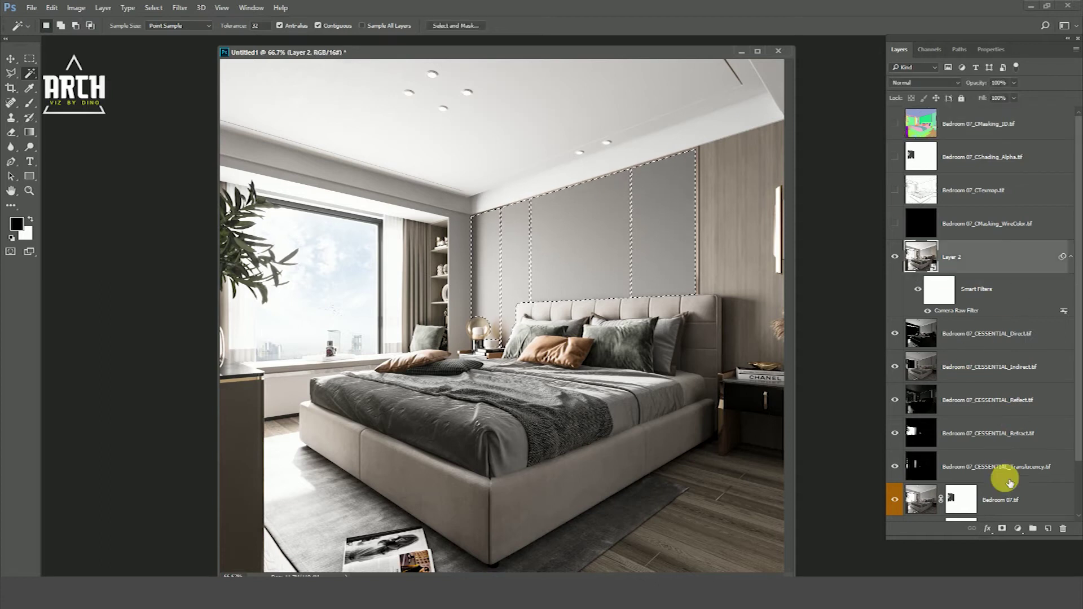
pyautogui.click(1019, 529)
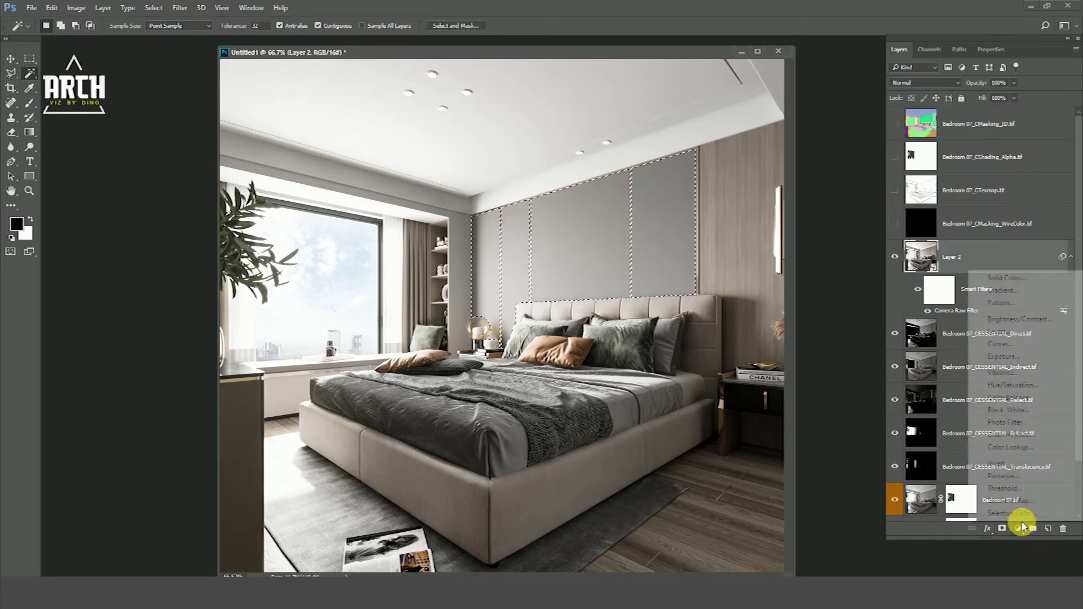
pyautogui.click(1009, 342)
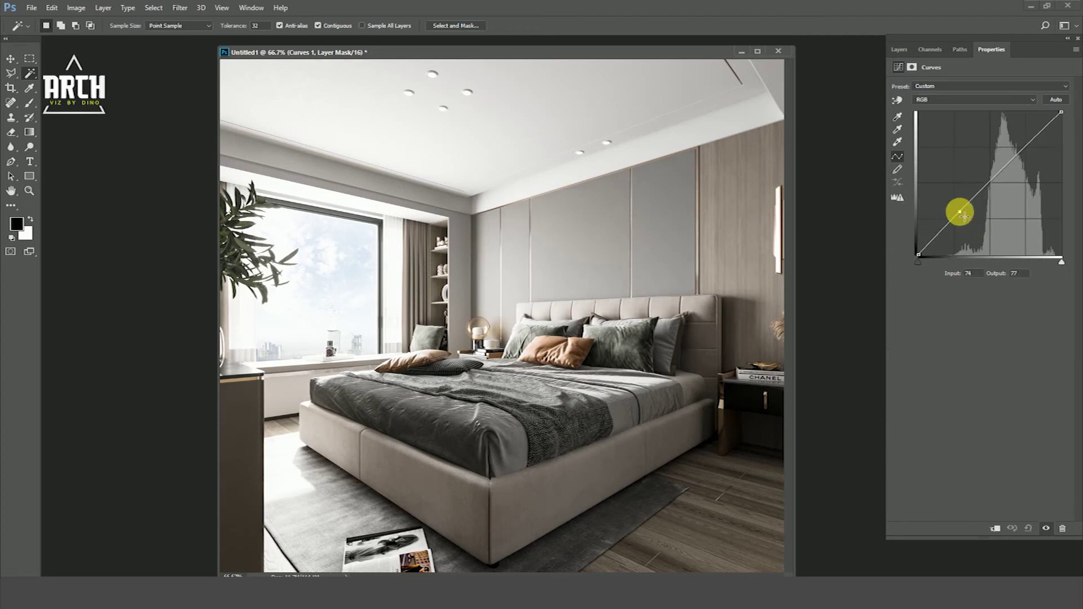
pyautogui.moveTo(964, 214); pyautogui.dragTo(974, 225)
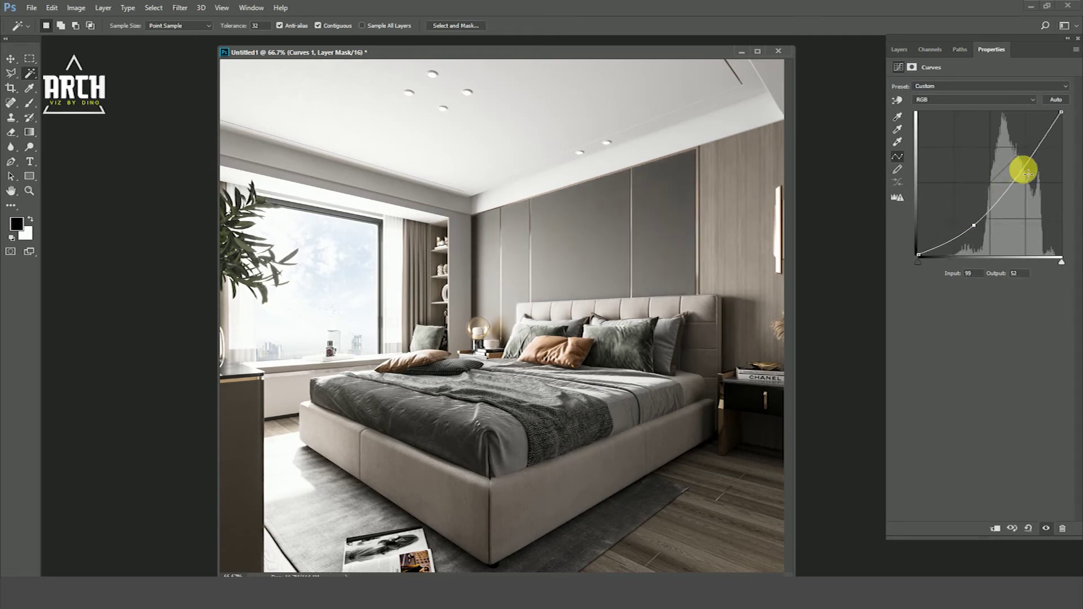
pyautogui.moveTo(1028, 173); pyautogui.dragTo(1022, 168)
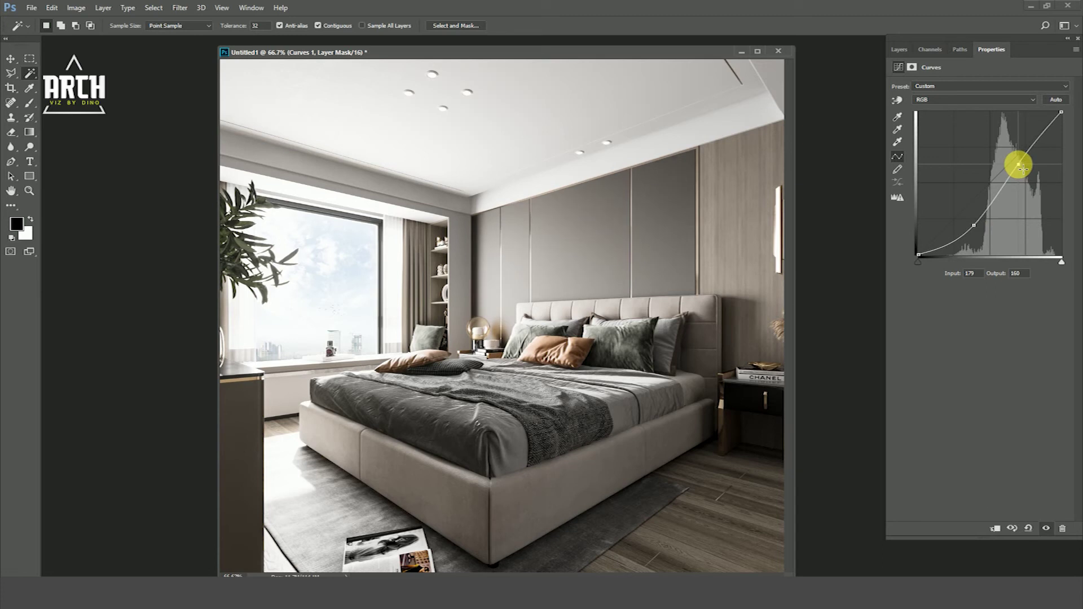
# Set Curves 1 to 80% opacity and toggle it to compare the wall before and after
pyautogui.click(899, 49)
pyautogui.click(896, 258)
pyautogui.click(896, 257)
pyautogui.click(896, 258)
pyautogui.click(896, 258)
pyautogui.click(896, 257)
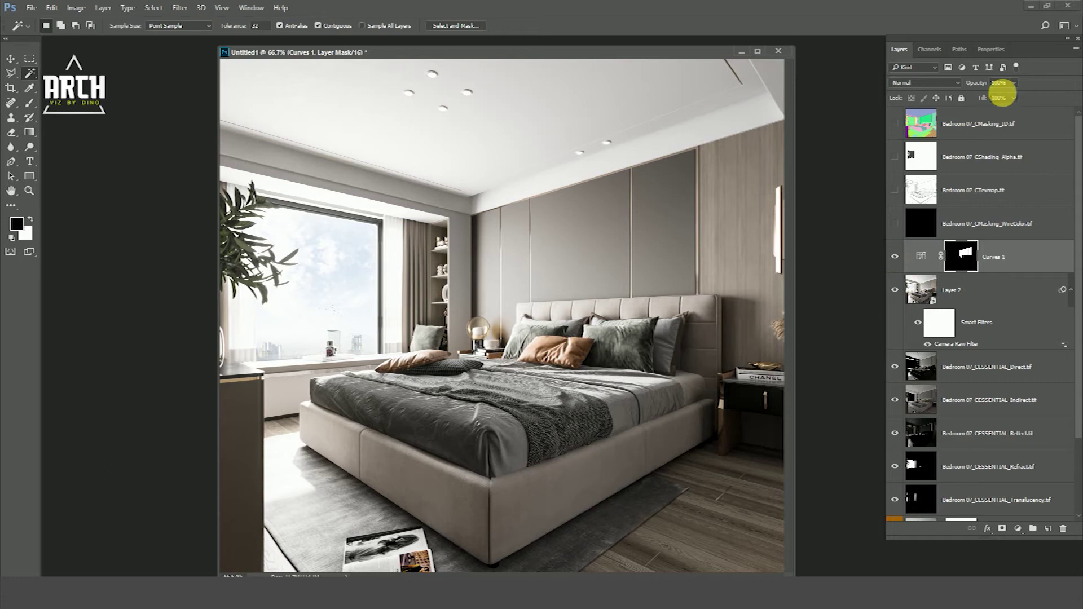
pyautogui.write('80')
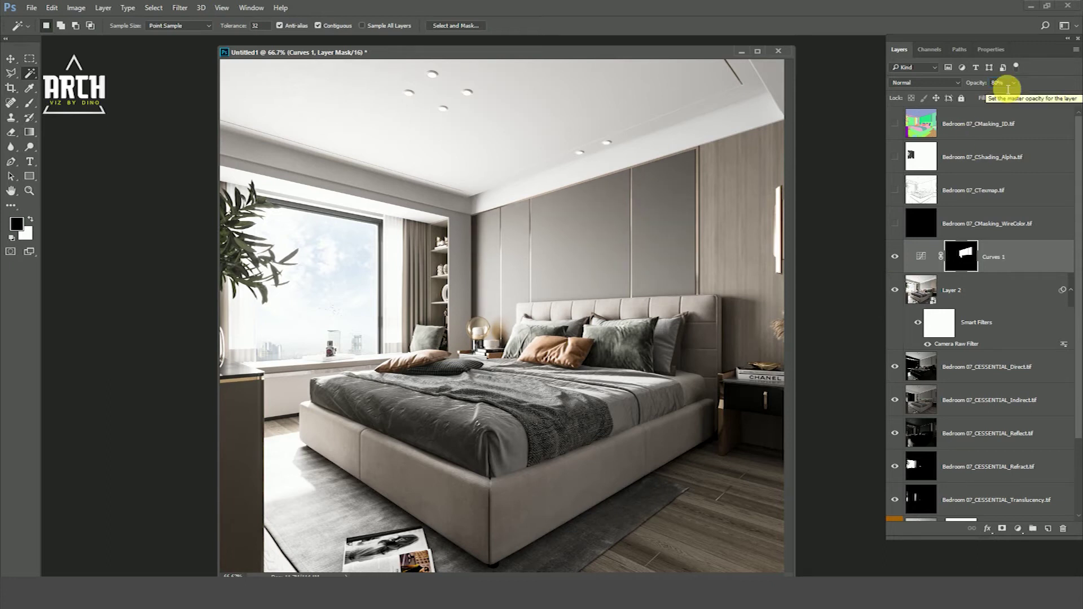
pyautogui.click(896, 257)
pyautogui.click(896, 258)
pyautogui.click(896, 257)
pyautogui.click(896, 257)
pyautogui.click(895, 124)
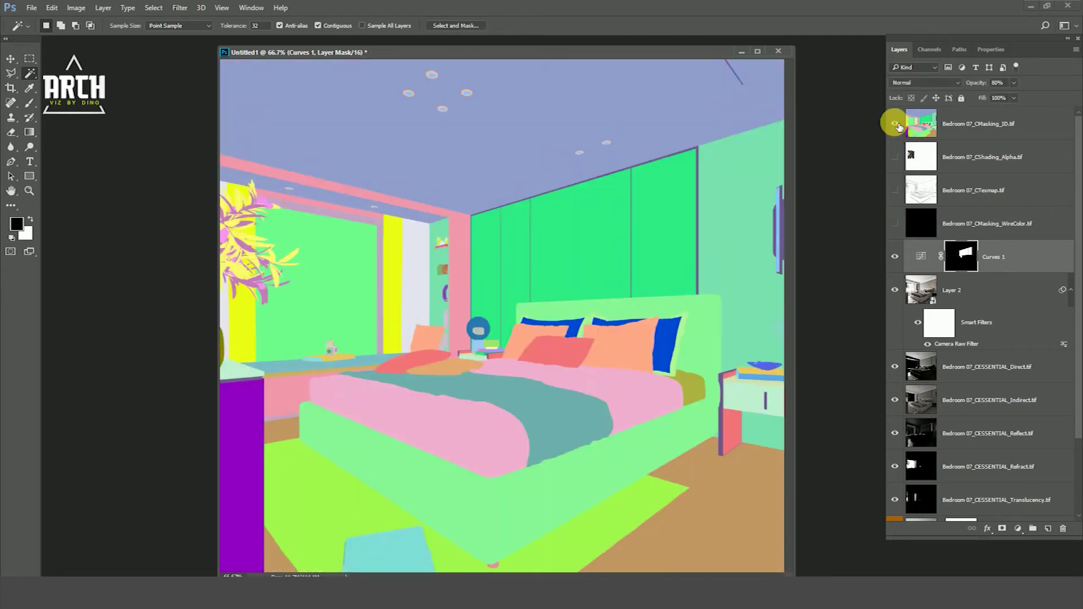
# Select the bed frame on the colour ID map and add a Curves adjustment above Curves 1
pyautogui.click(975, 135)
pyautogui.click(654, 440)
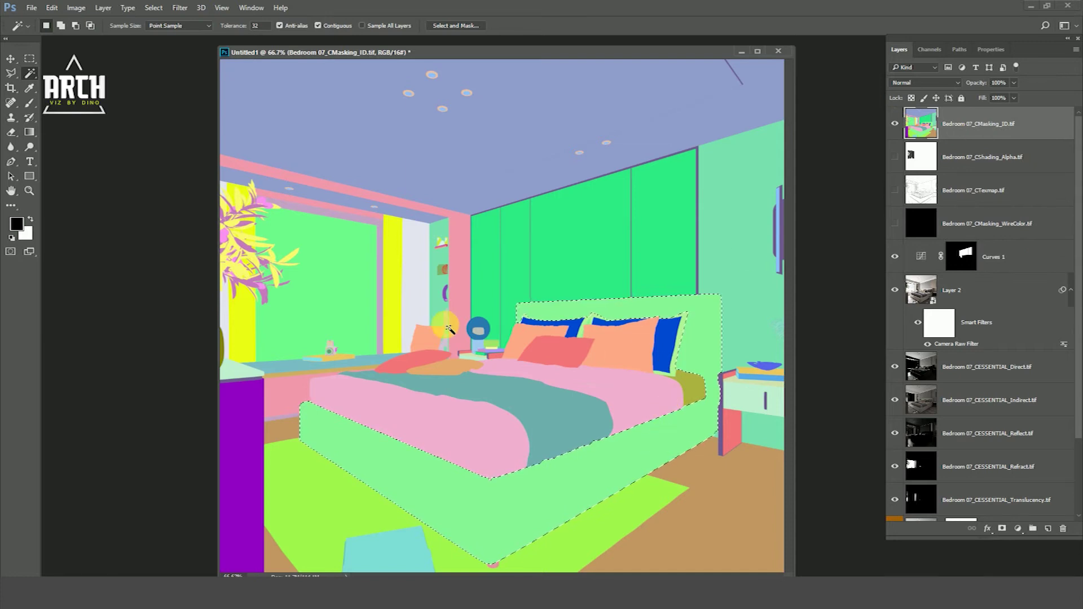
pyautogui.click(894, 124)
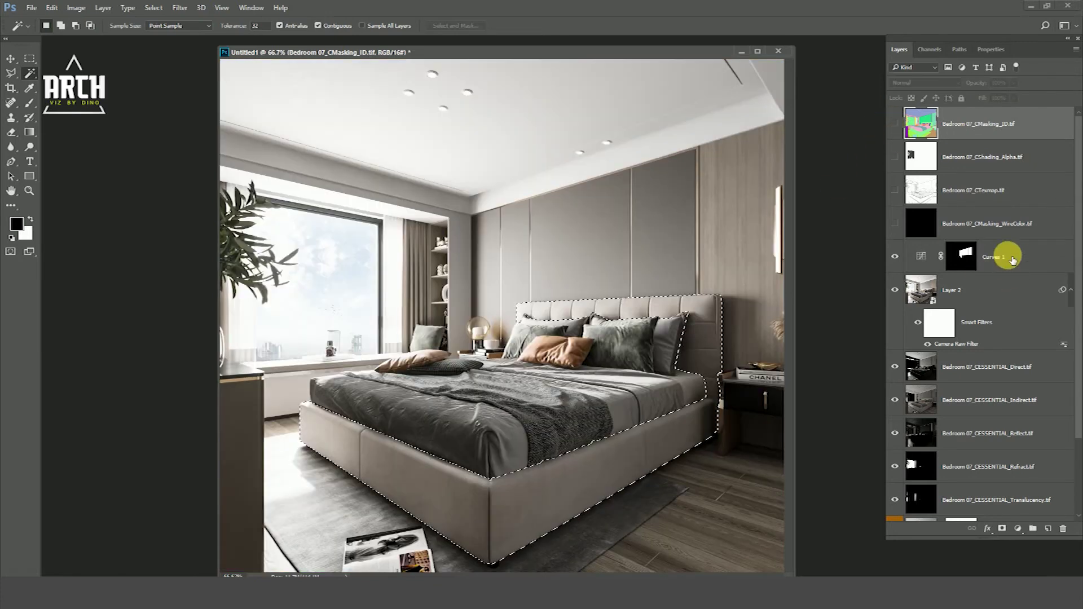
pyautogui.click(993, 257)
pyautogui.click(1018, 531)
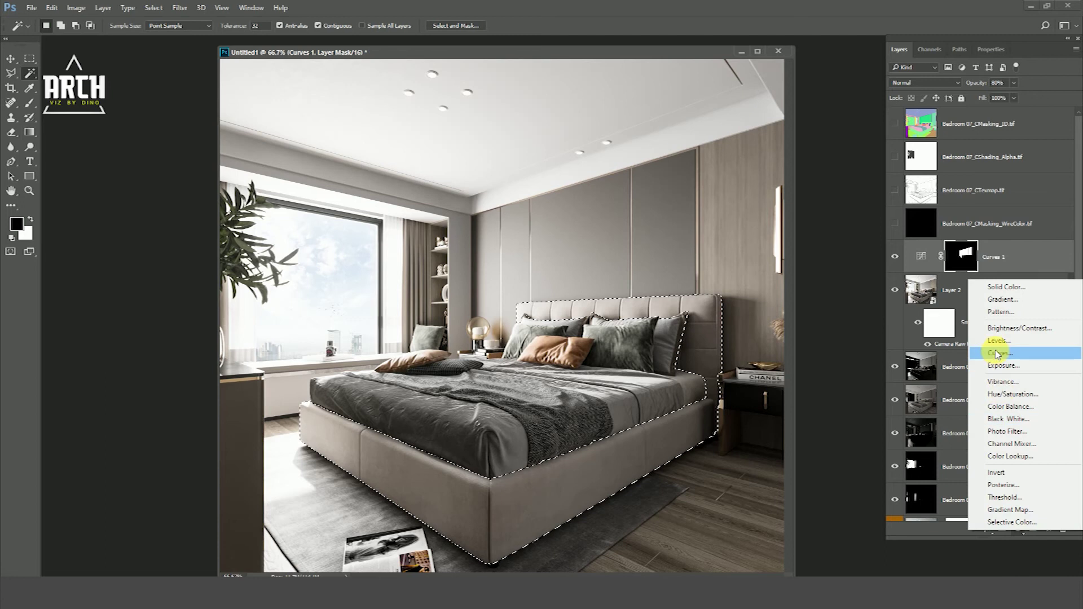
pyautogui.click(992, 350)
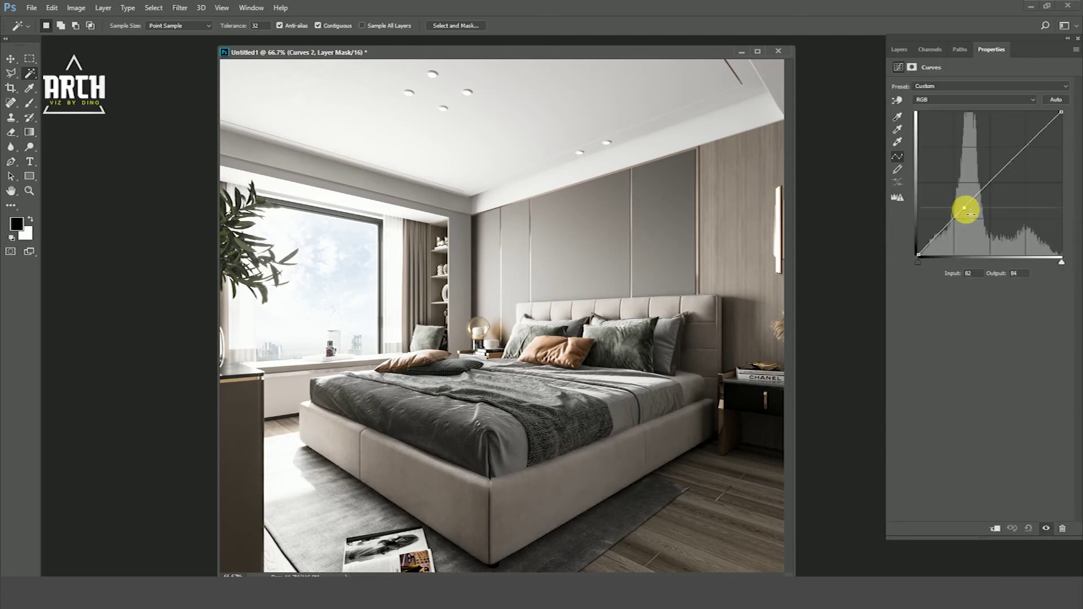
# Give Curves 2 an S-curve for bed contrast and toggle it to compare
pyautogui.moveTo(965, 210); pyautogui.dragTo(971, 215)
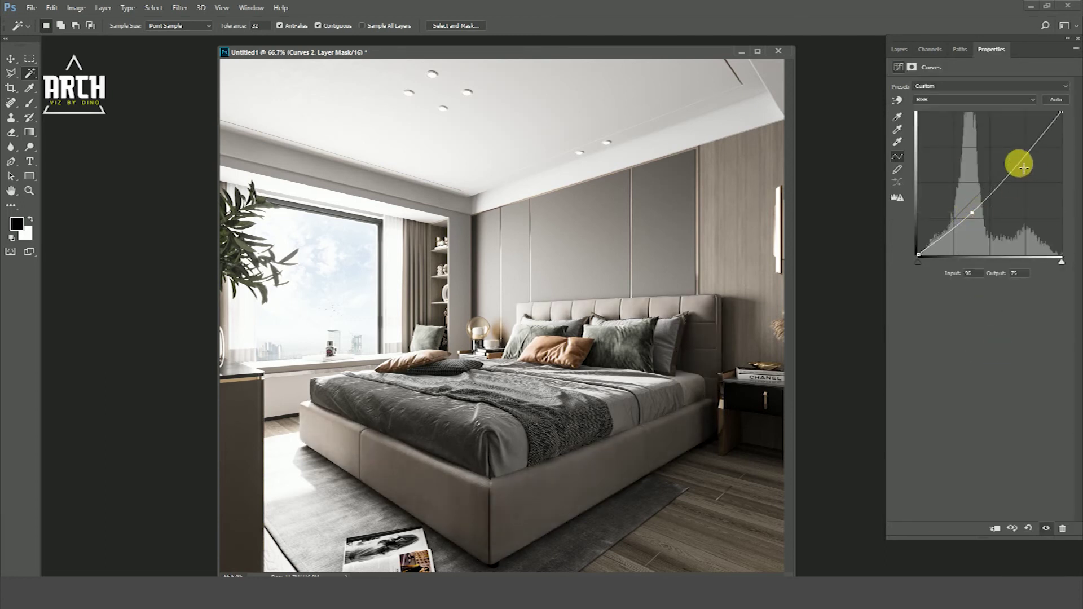
pyautogui.moveTo(1015, 167); pyautogui.dragTo(1009, 164)
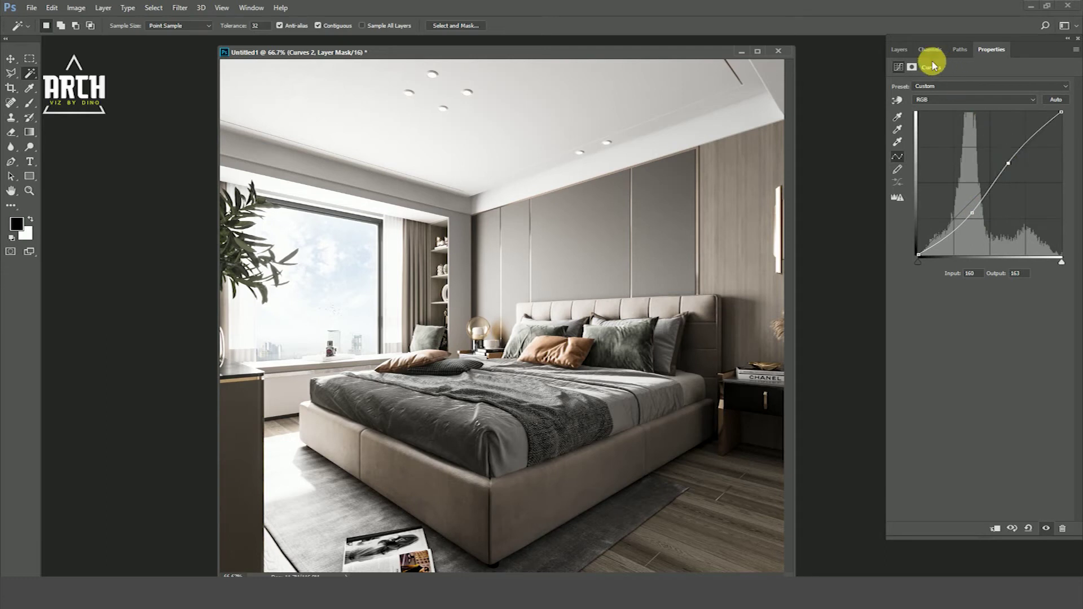
pyautogui.click(899, 49)
pyautogui.click(895, 258)
pyautogui.click(896, 257)
pyautogui.click(896, 257)
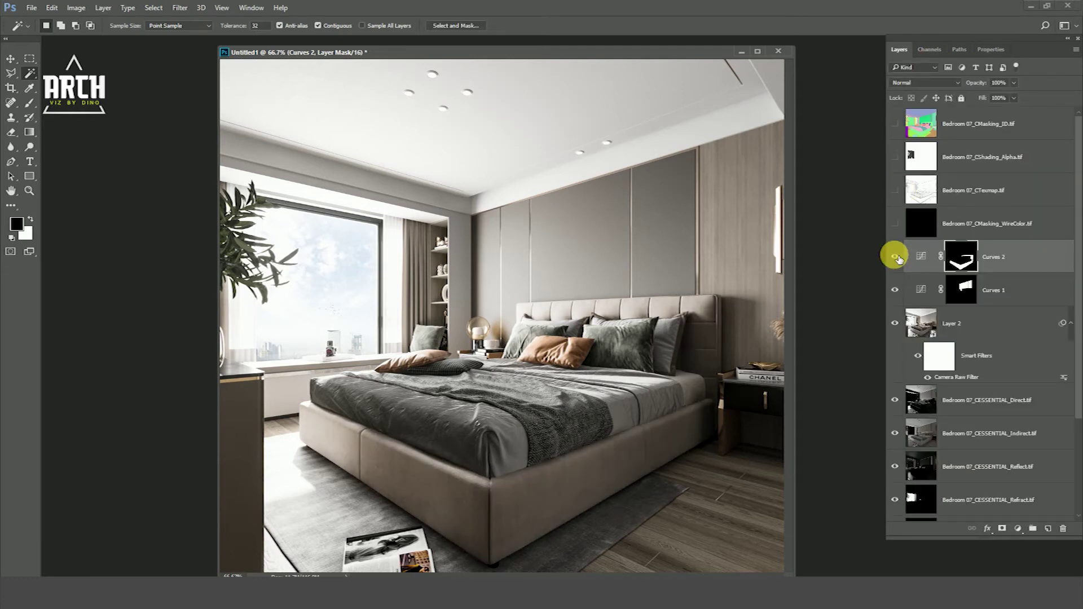
pyautogui.click(896, 257)
pyautogui.click(896, 258)
# Re-enable Curves 2, then Magic Wand the right wood wall and nightstand front on the ID map
pyautogui.click(895, 258)
pyautogui.click(895, 124)
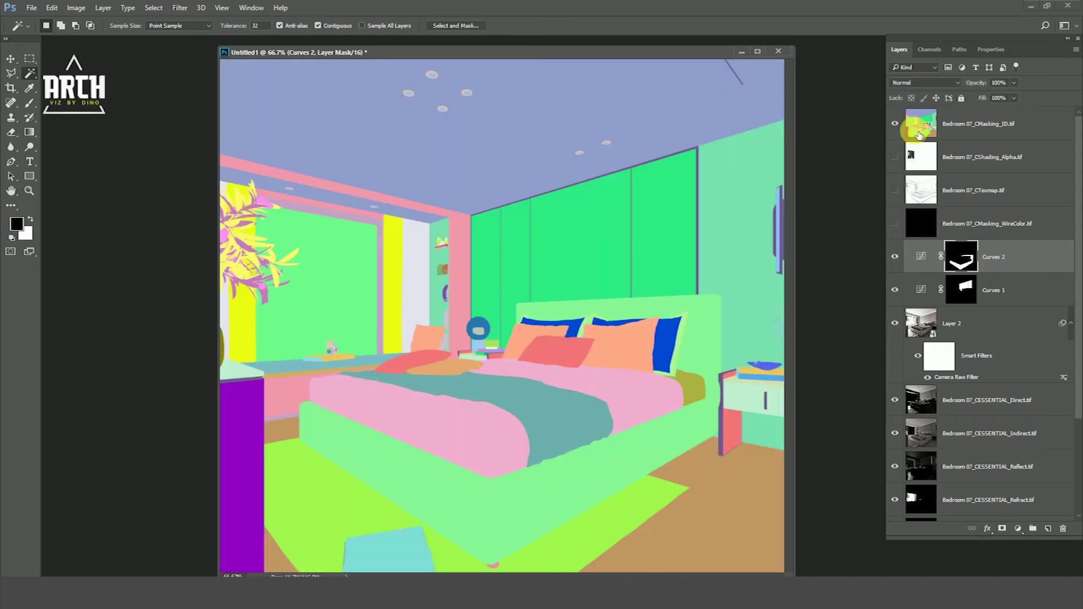
pyautogui.click(964, 123)
pyautogui.click(744, 192)
pyautogui.keyDown('shift'); pyautogui.click(754, 438); pyautogui.keyUp('shift')
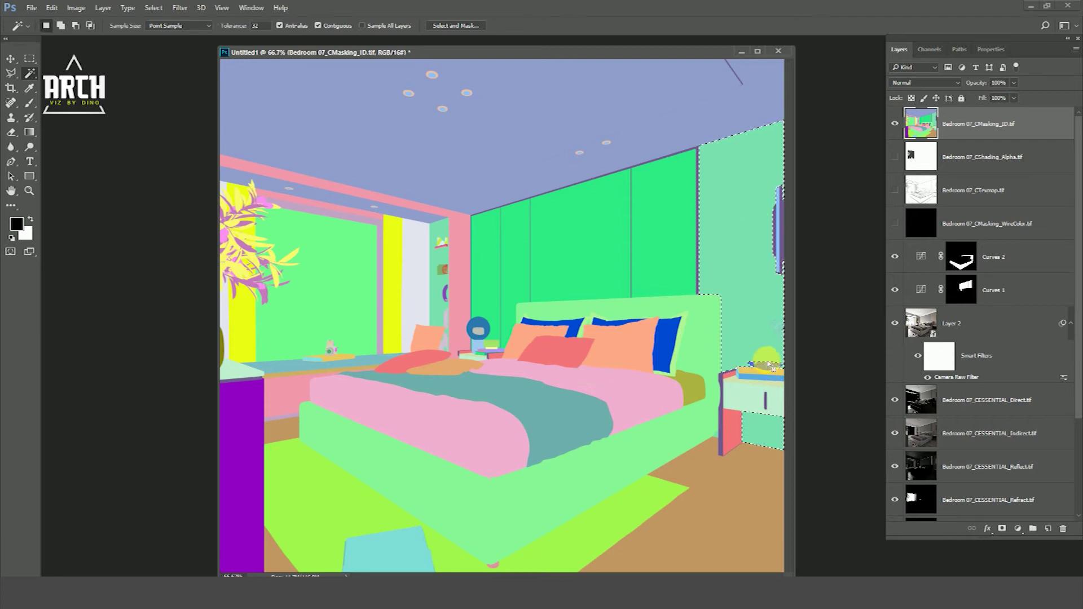
pyautogui.click(895, 124)
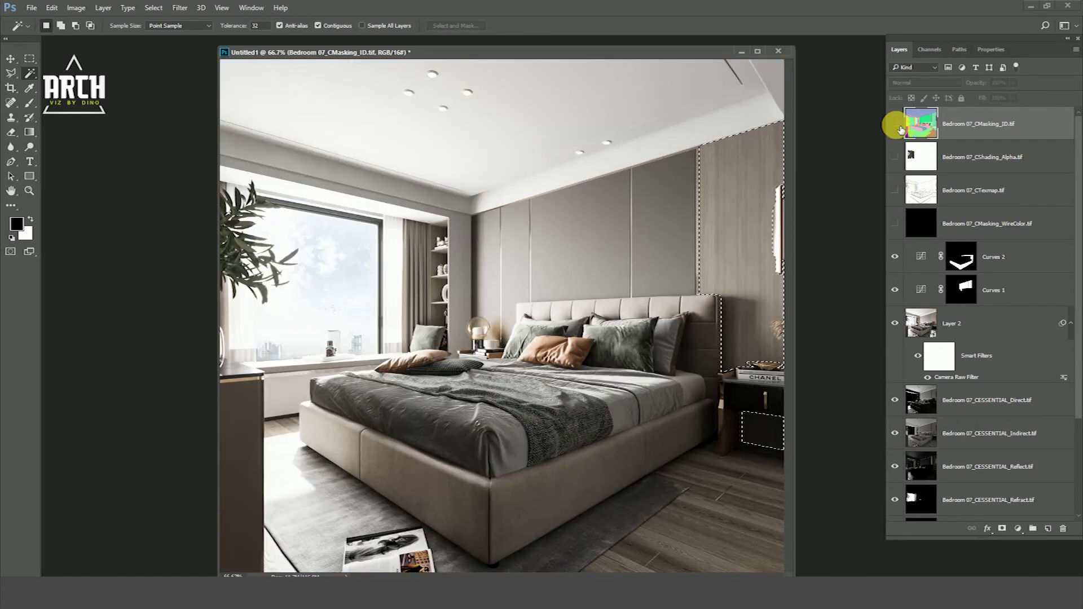
pyautogui.click(1007, 264)
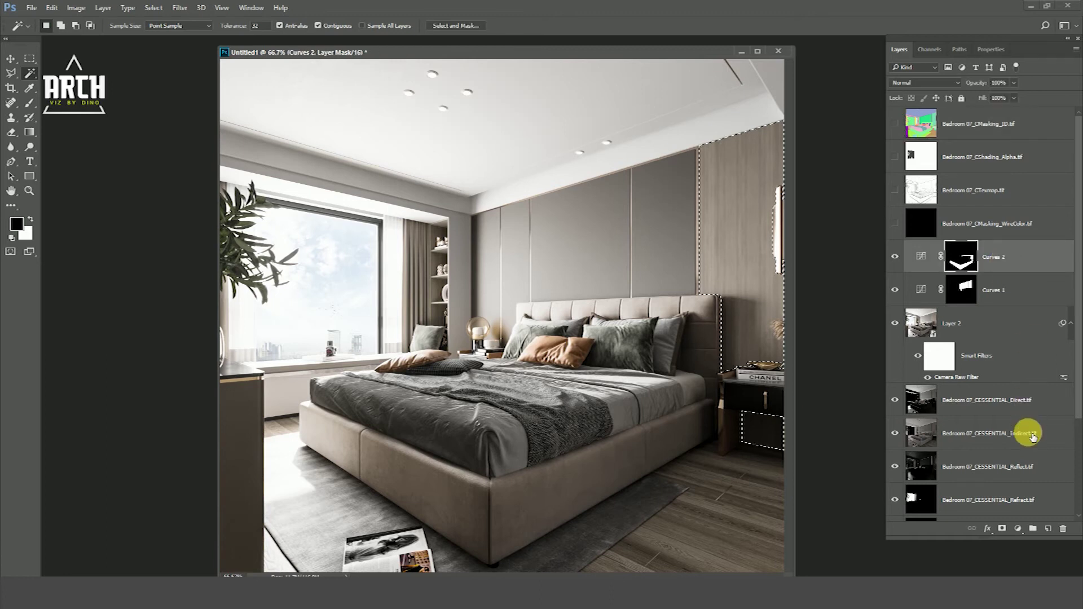
# Add Curves 3 masked to the right wall and nightstand, lowering midtones with an added highlight point
pyautogui.click(1017, 529)
pyautogui.click(1017, 353)
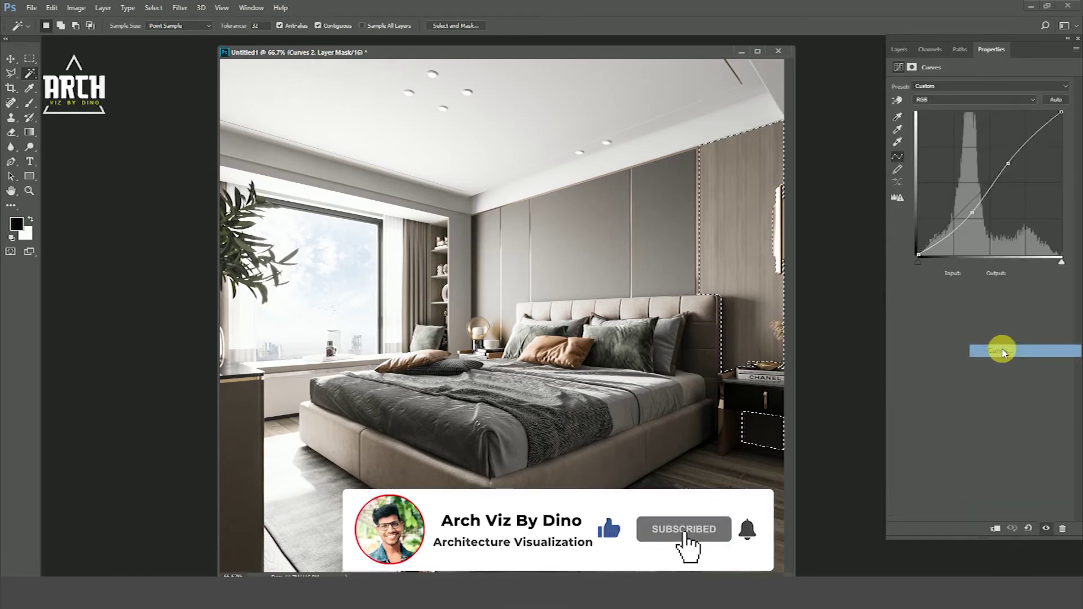
pyautogui.moveTo(971, 204); pyautogui.dragTo(976, 207)
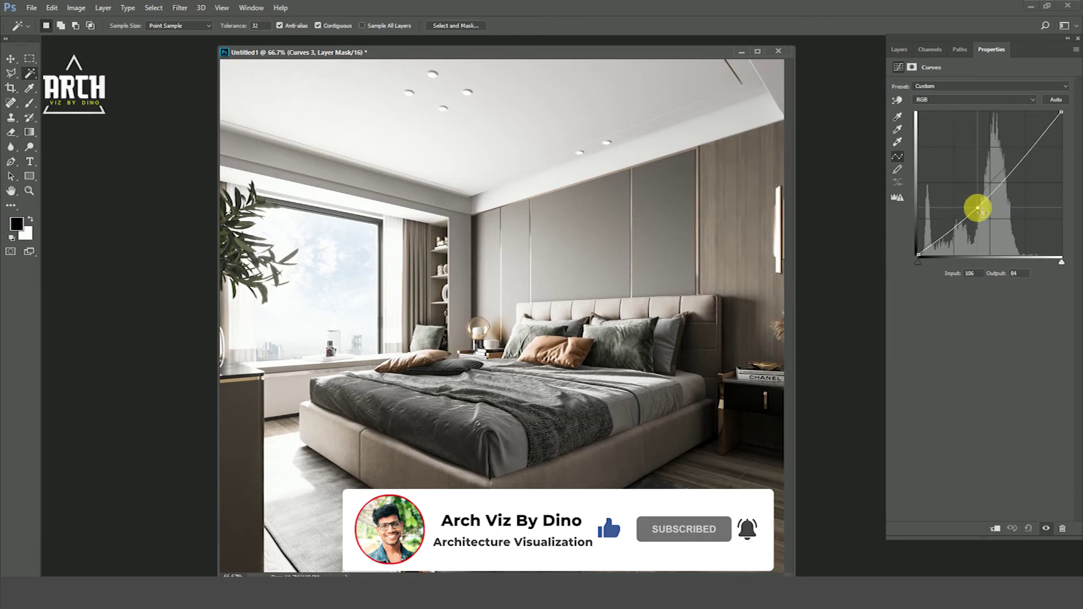
pyautogui.click(1011, 166)
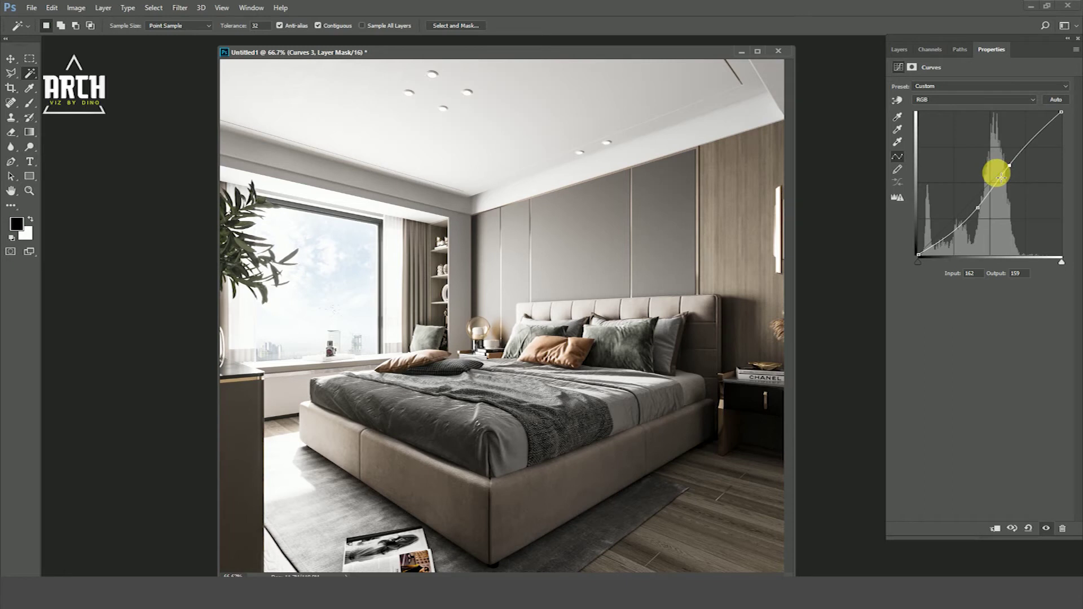
pyautogui.click(899, 50)
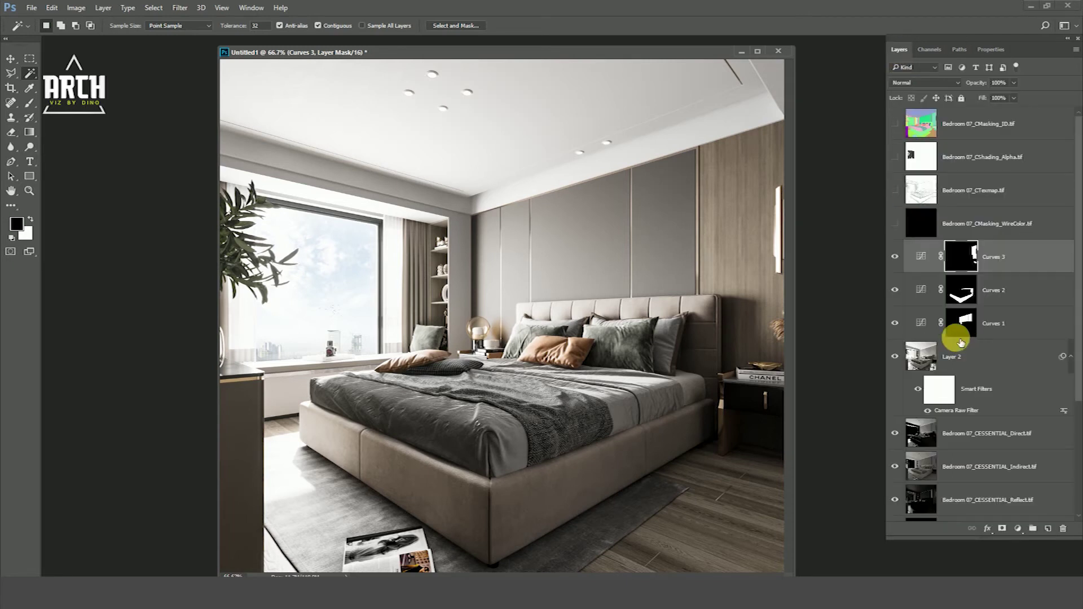
# Toggle Curves 3 on and off to compare the wall and nightstand
pyautogui.click(899, 259)
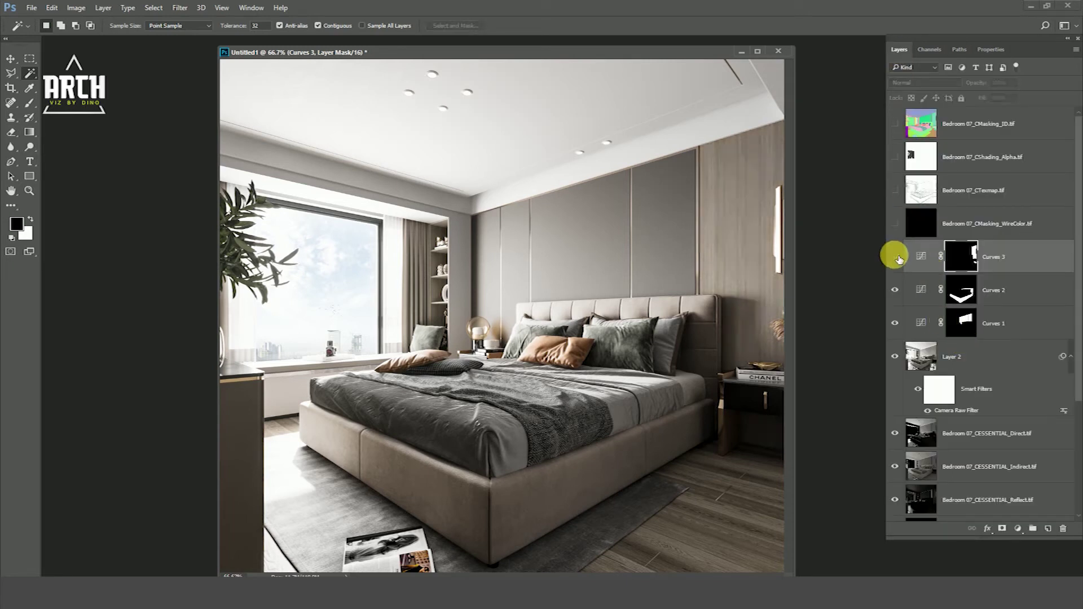
pyautogui.click(900, 259)
pyautogui.click(899, 260)
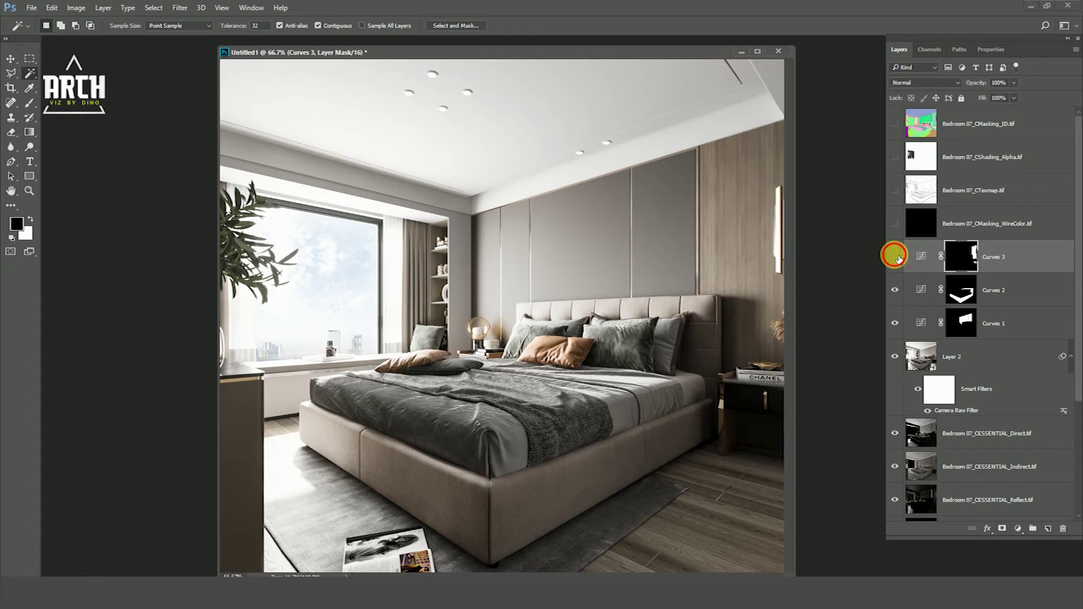
pyautogui.click(899, 260)
pyautogui.click(896, 257)
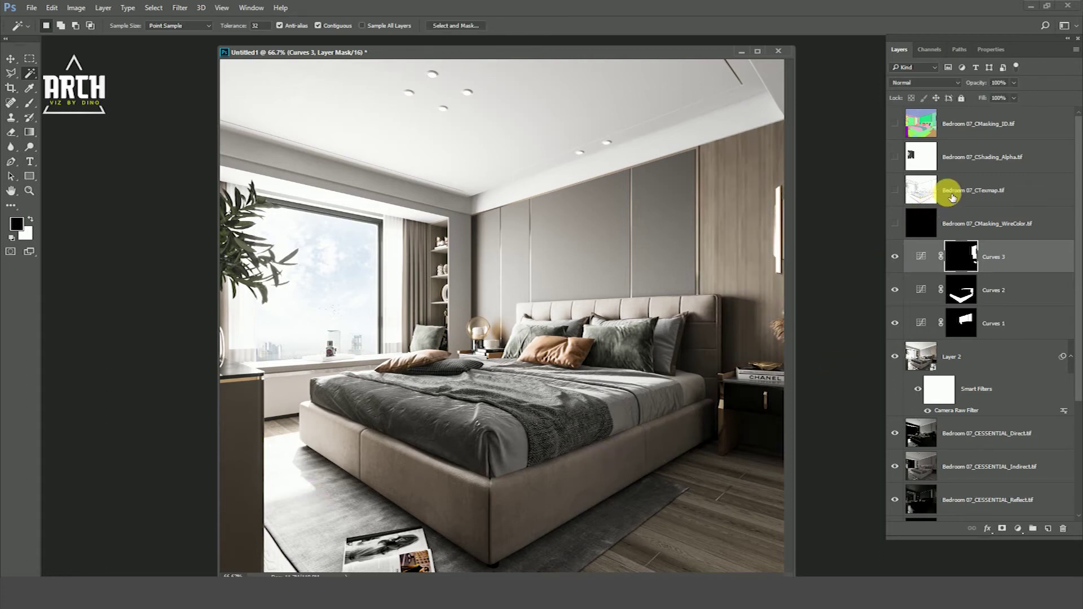
# Select the floor on the CMasking_ID map, toggling the map to check the selection
pyautogui.click(954, 124)
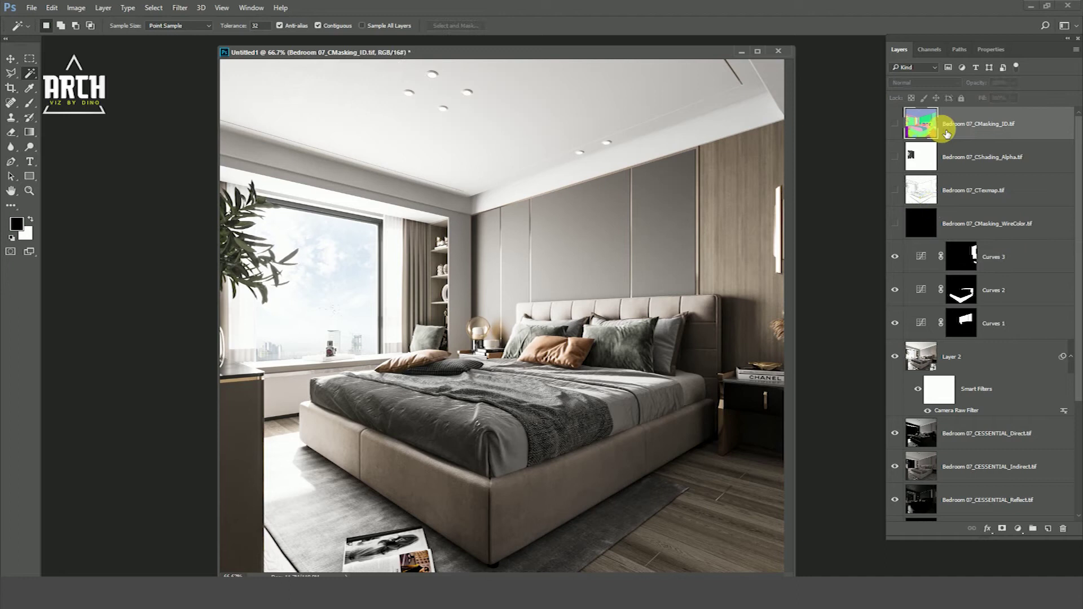
pyautogui.click(895, 124)
pyautogui.click(896, 123)
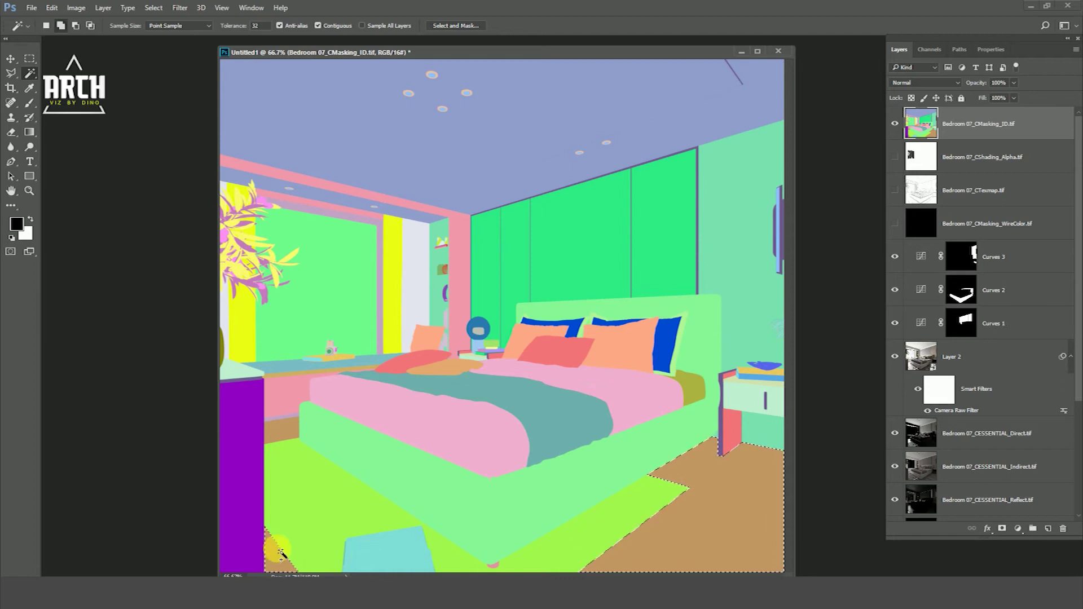
pyautogui.click(895, 124)
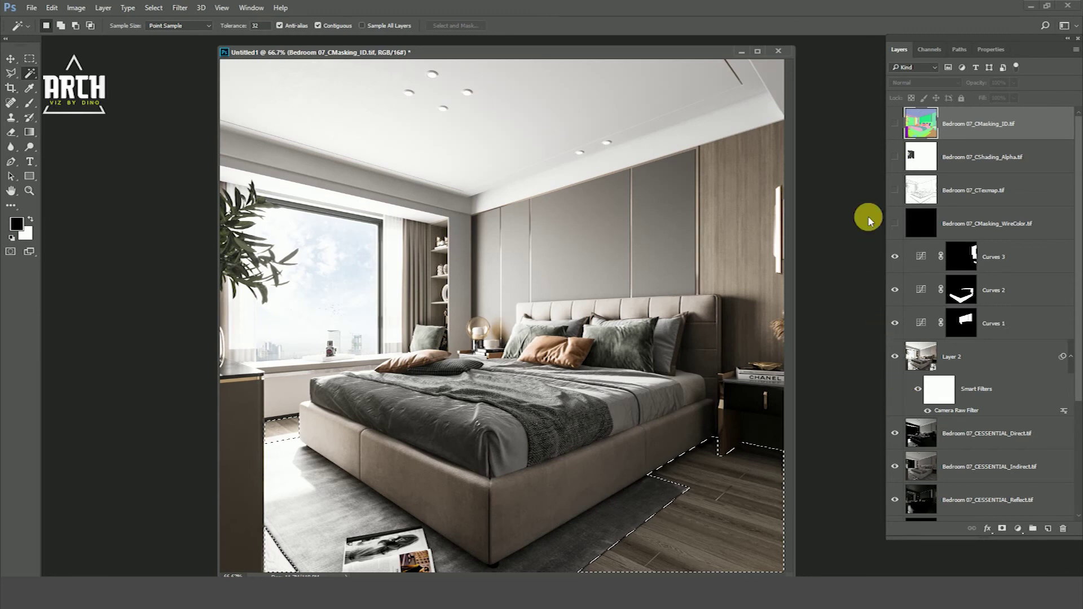
pyautogui.click(895, 124)
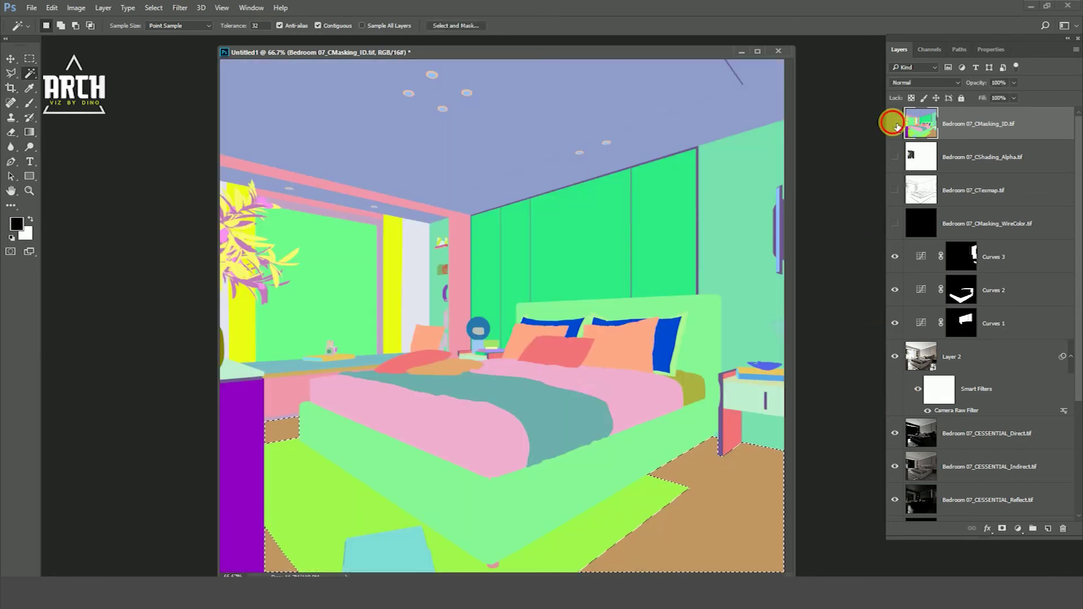
pyautogui.click(895, 124)
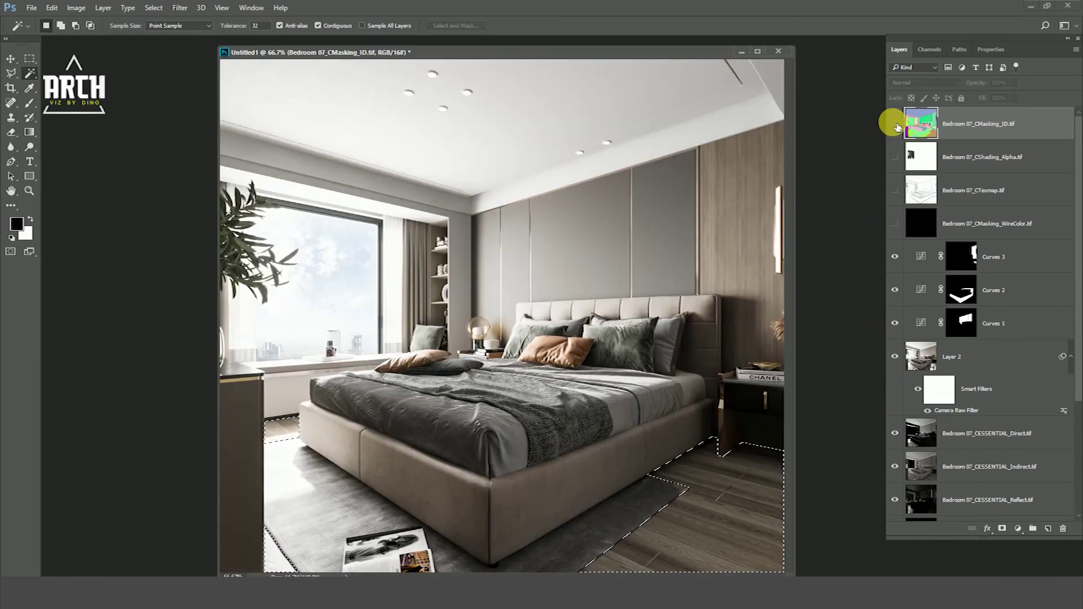
pyautogui.click(895, 124)
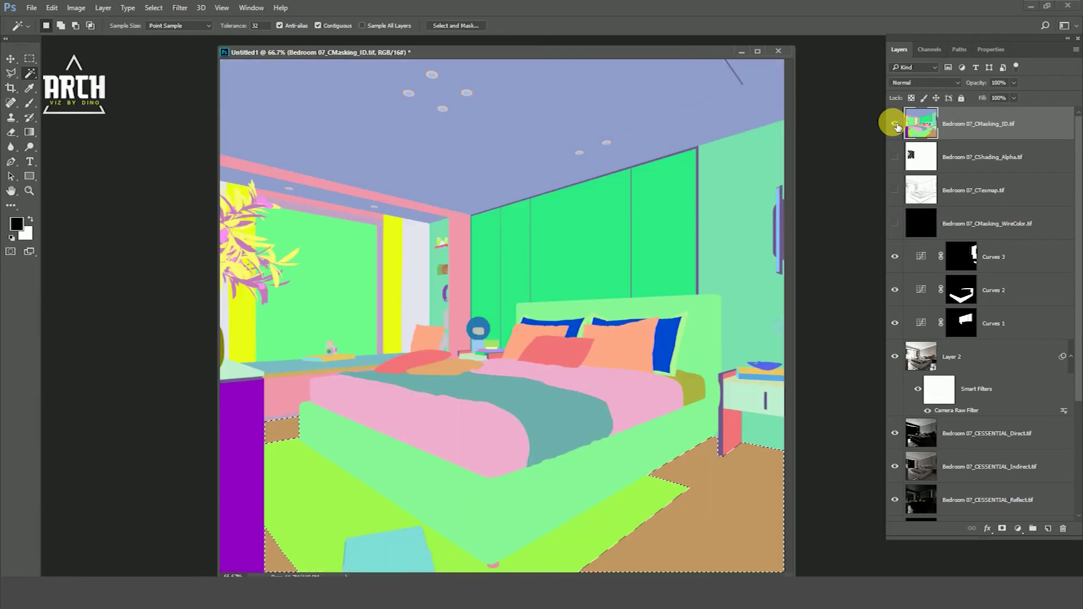
pyautogui.click(896, 124)
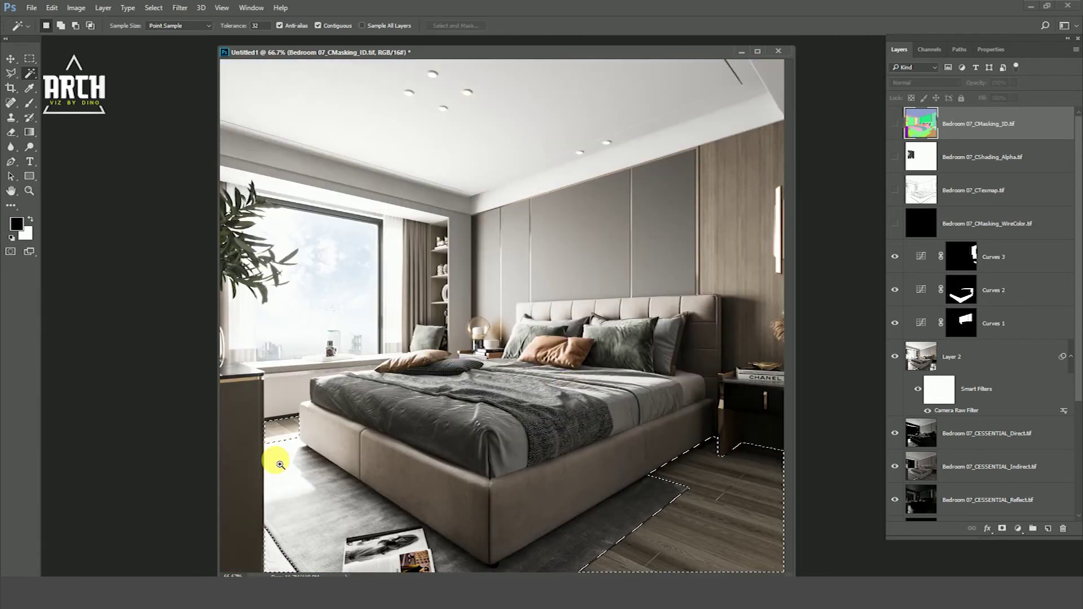
pyautogui.scroll(3, 277, 461)
pyautogui.scroll(2, 387, 406)
pyautogui.scroll(-3, 398, 406)
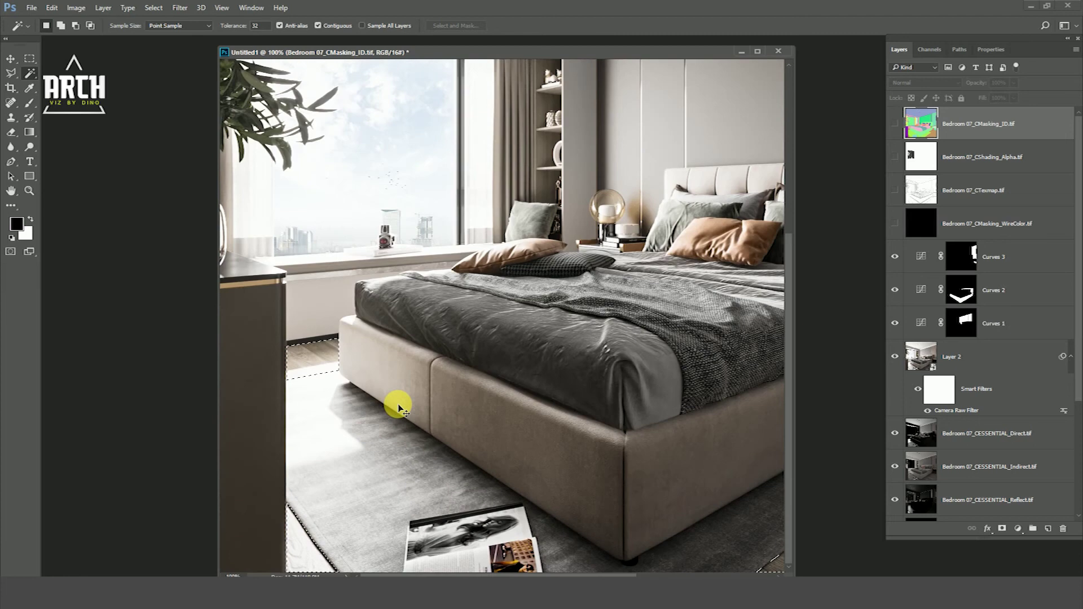
pyautogui.scroll(-1, 398, 407)
# Add Curves 4 above Curves 3, lowering the floor's midtones, then compare
pyautogui.click(991, 259)
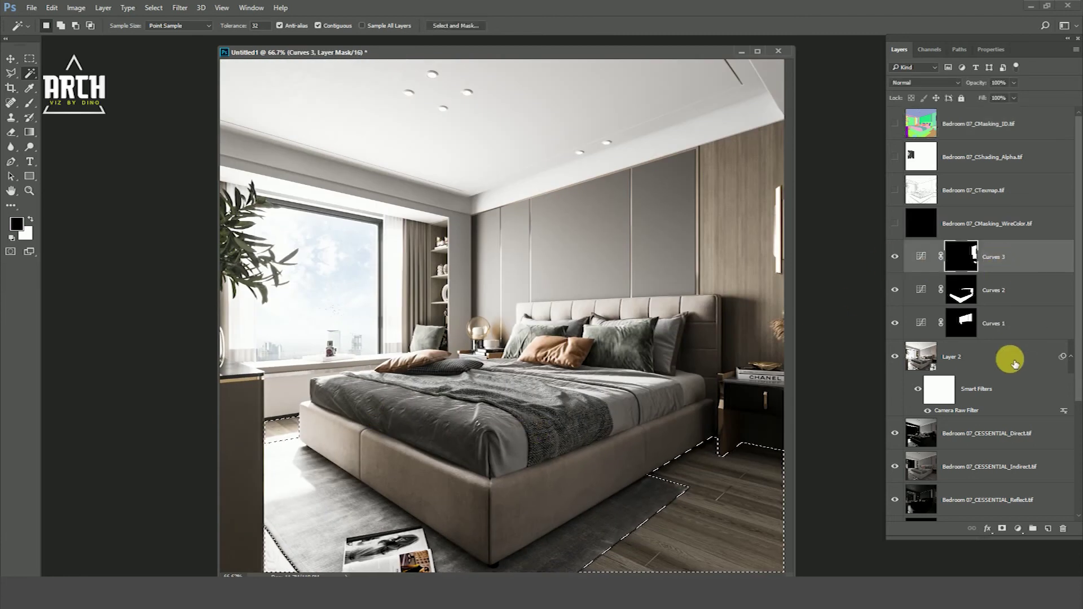
pyautogui.click(1018, 528)
pyautogui.click(1024, 347)
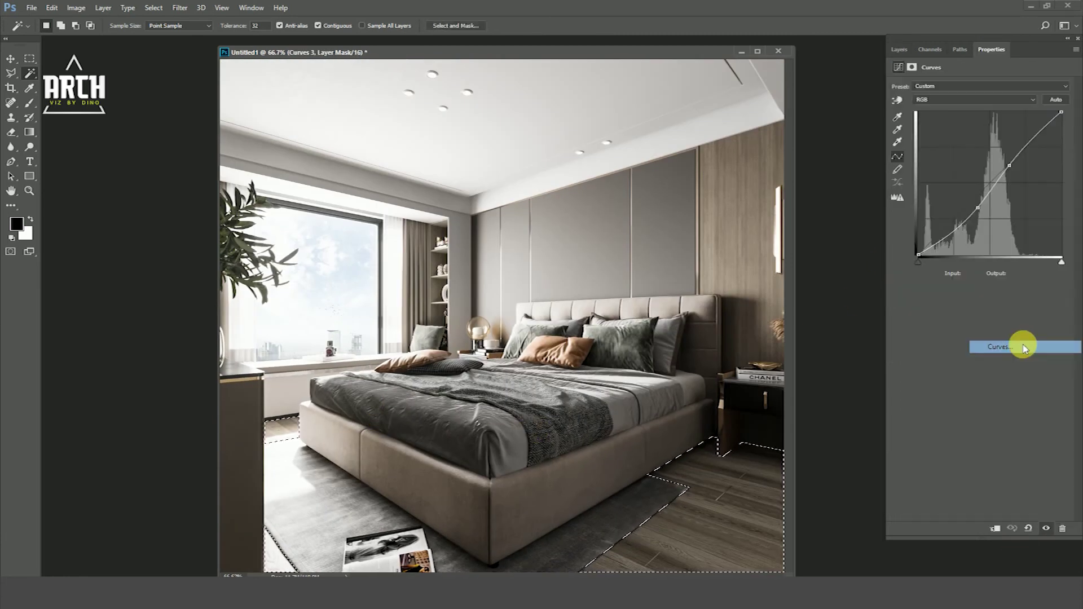
pyautogui.moveTo(966, 217); pyautogui.dragTo(971, 219)
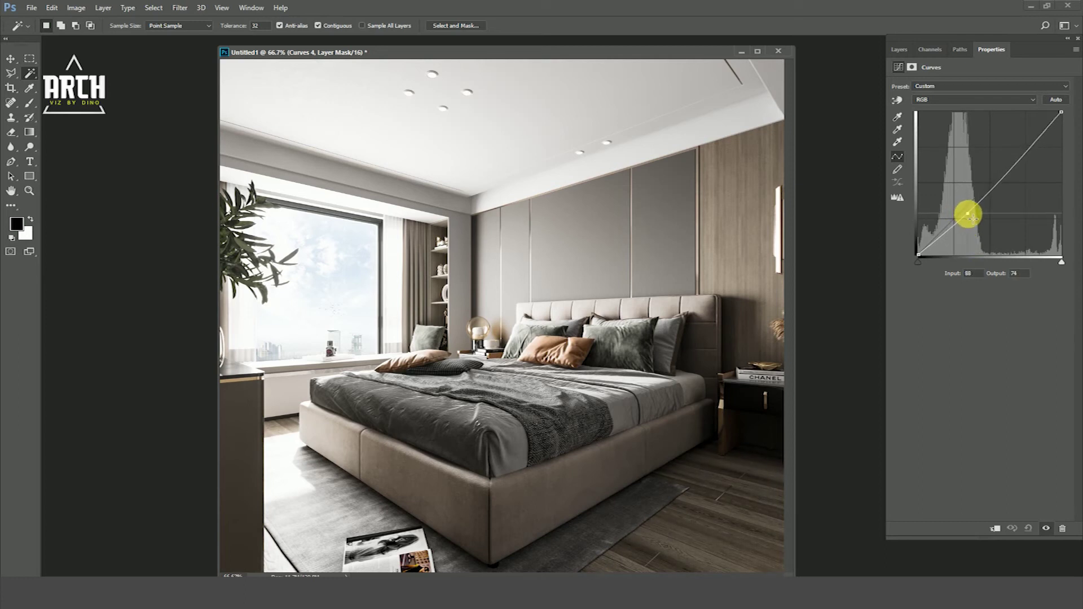
pyautogui.click(900, 49)
pyautogui.click(895, 258)
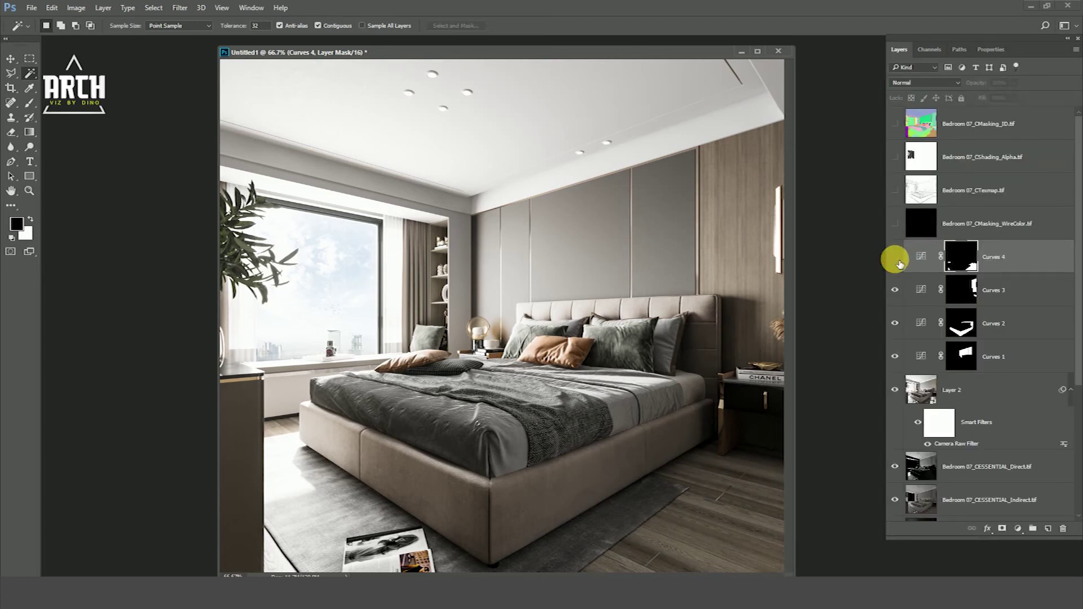
# Re-check Curves 4, then select the nightstand on the colour ID map
pyautogui.click(896, 257)
pyautogui.click(896, 257)
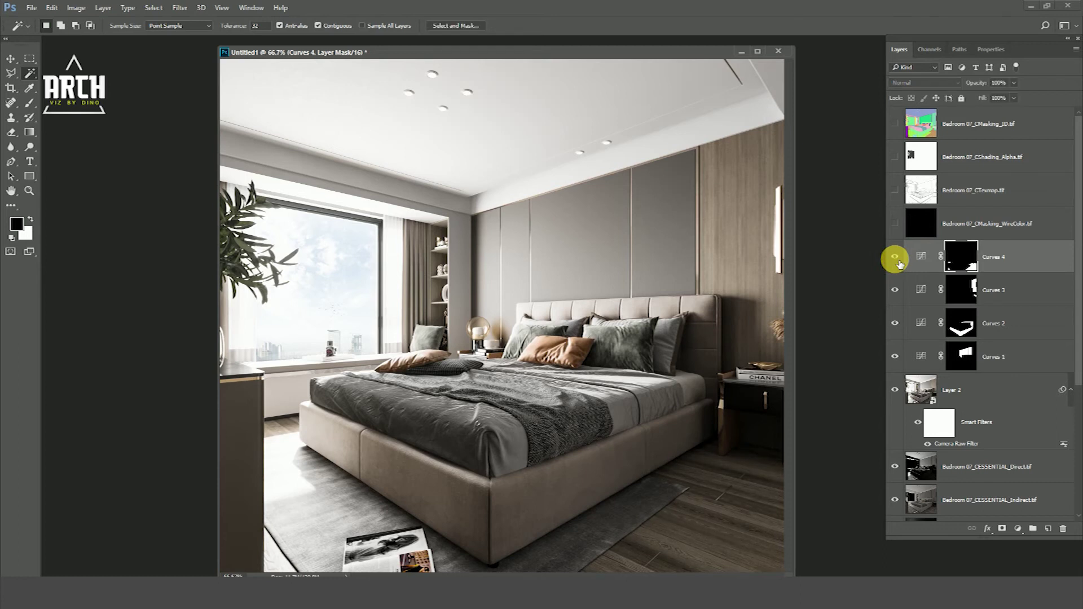
pyautogui.click(896, 258)
pyautogui.click(895, 258)
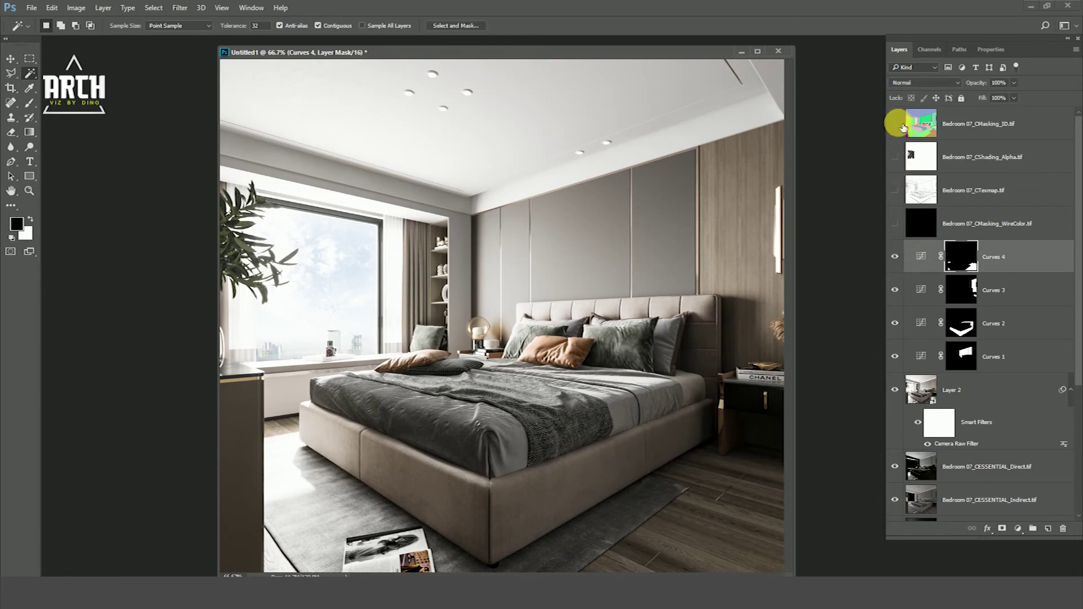
pyautogui.click(895, 123)
pyautogui.click(895, 123)
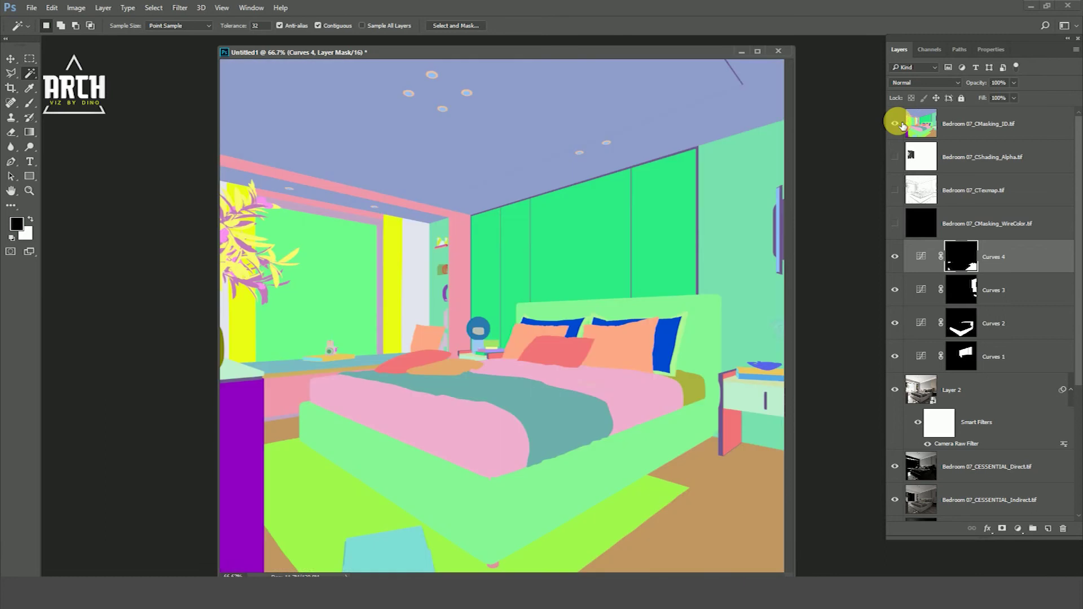
pyautogui.click(975, 120)
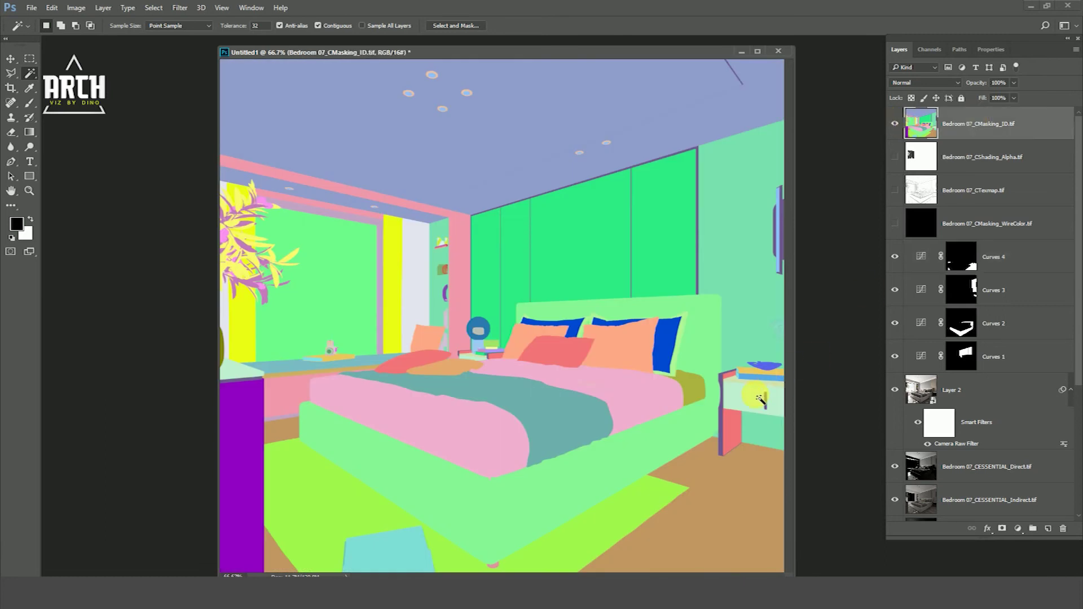
pyautogui.click(895, 124)
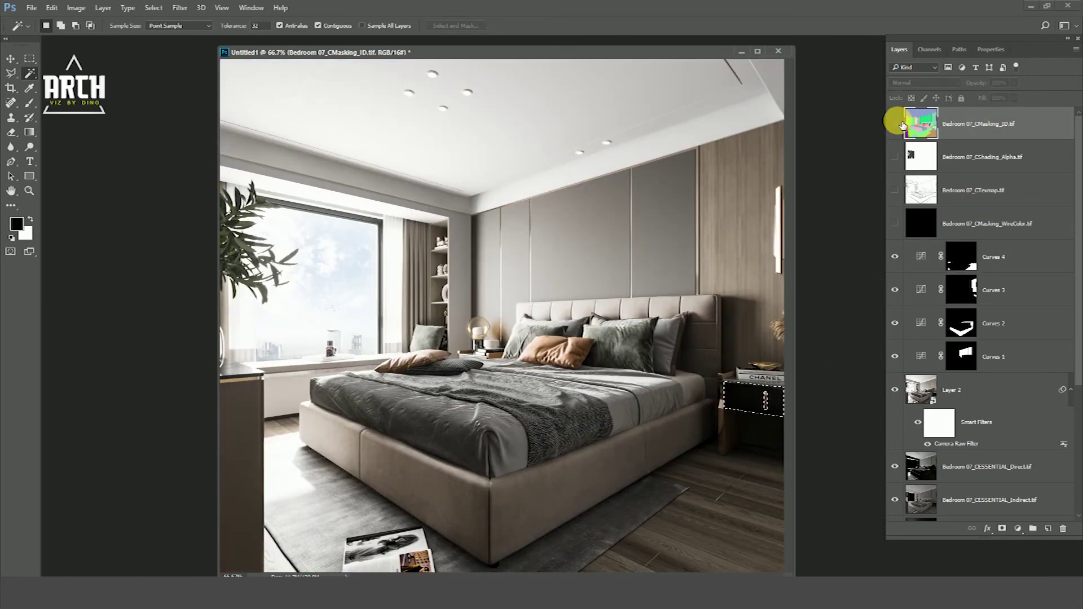
pyautogui.click(895, 124)
pyautogui.click(895, 123)
# Add Curves 5 above Curves 4, lifting the curve slightly to brighten the nightstand
pyautogui.click(1007, 255)
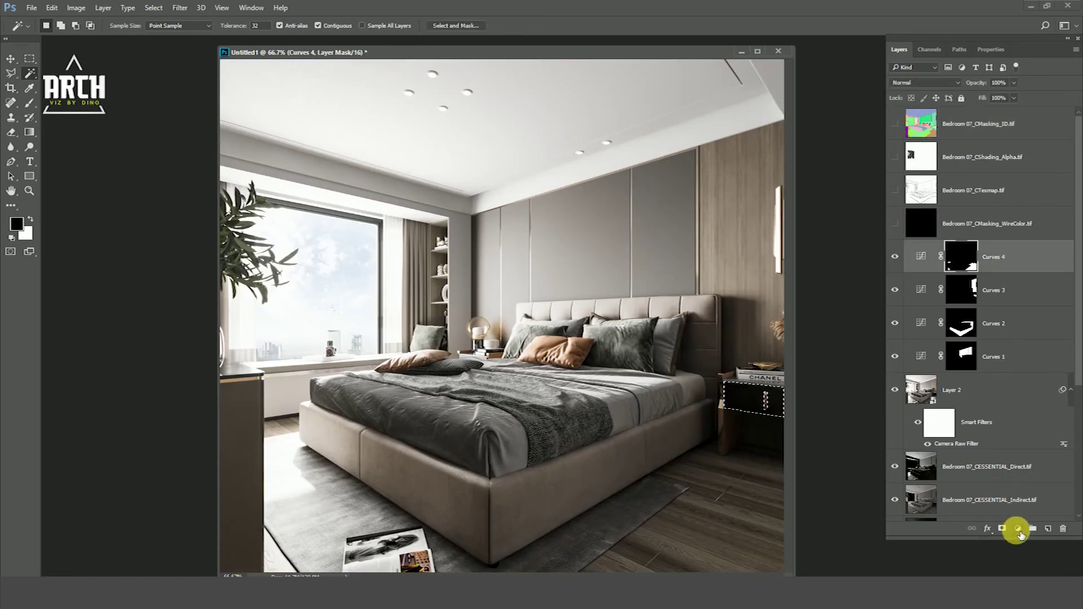
pyautogui.click(1018, 529)
pyautogui.click(1000, 351)
pyautogui.moveTo(1002, 169)
pyautogui.mouseDown()
pyautogui.moveTo(970, 143)
pyautogui.moveTo(987, 174)
pyautogui.moveTo(977, 162)
pyautogui.mouseUp()
pyautogui.click(899, 49)
# Toggle Curves 5 to compare the nightstand, then preview the colour ID map again
pyautogui.click(897, 258)
pyautogui.click(896, 257)
pyautogui.click(895, 258)
pyautogui.click(895, 257)
pyautogui.click(896, 257)
pyautogui.click(895, 257)
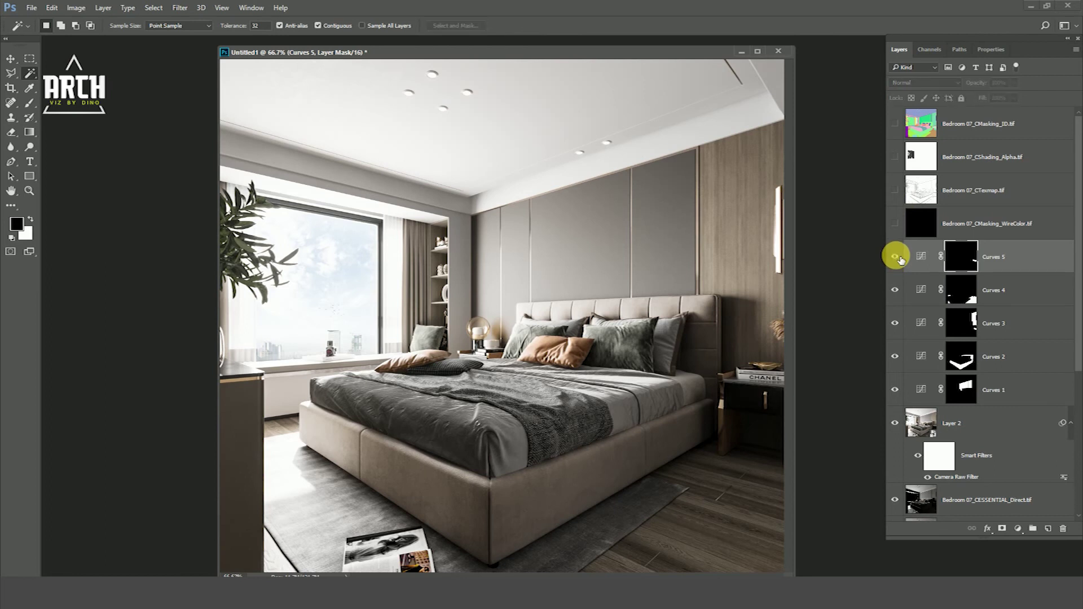
pyautogui.click(895, 258)
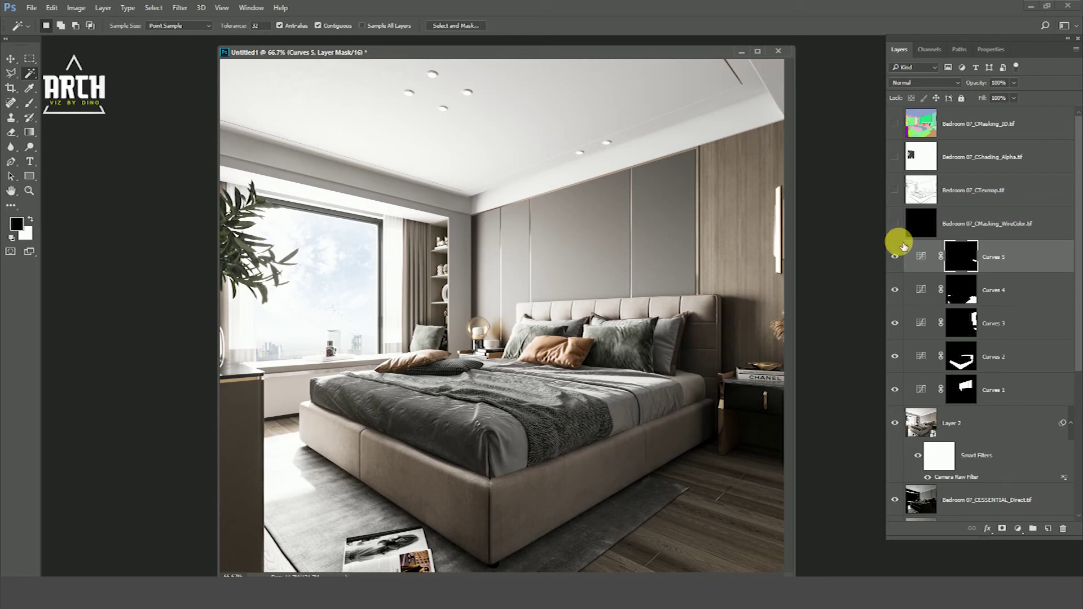
pyautogui.click(951, 124)
pyautogui.click(899, 125)
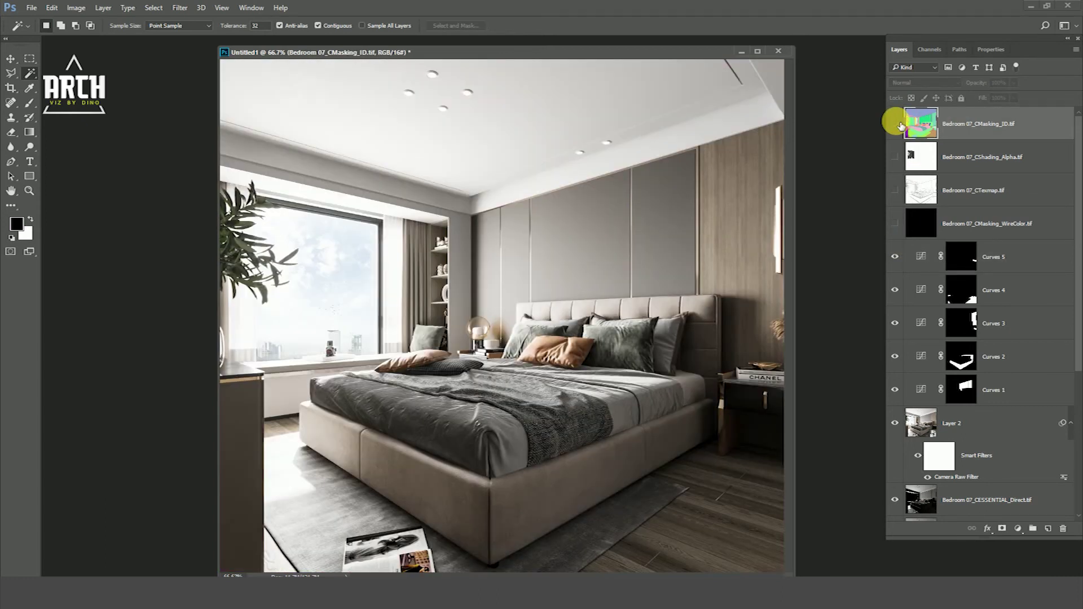
# Select the teal bed throw on the ID map and start a new adjustment above Curves 5
pyautogui.click(896, 124)
pyautogui.click(521, 390)
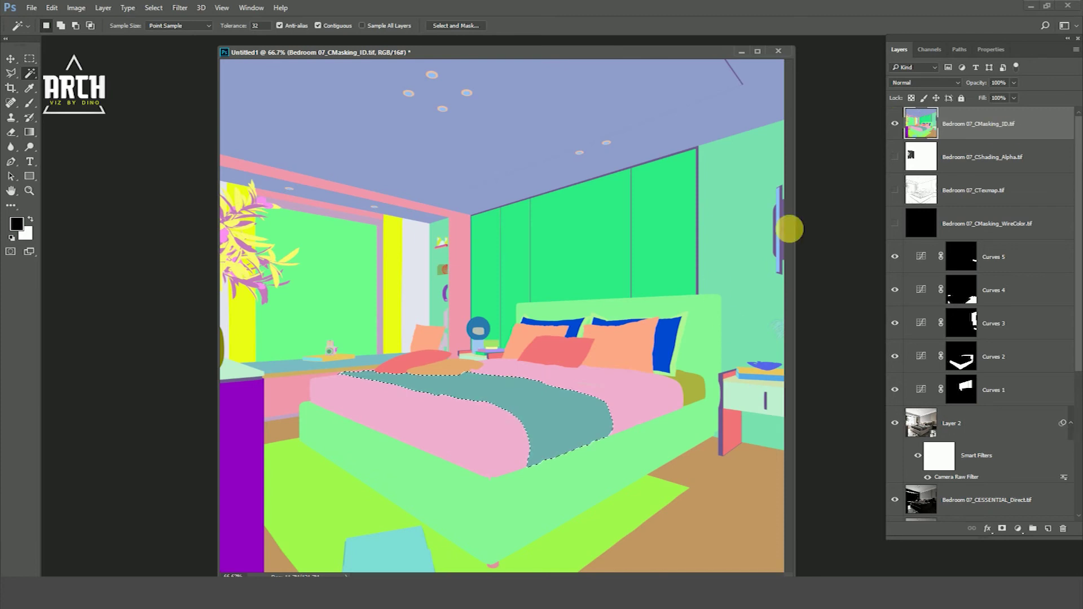
pyautogui.click(895, 124)
pyautogui.click(1027, 260)
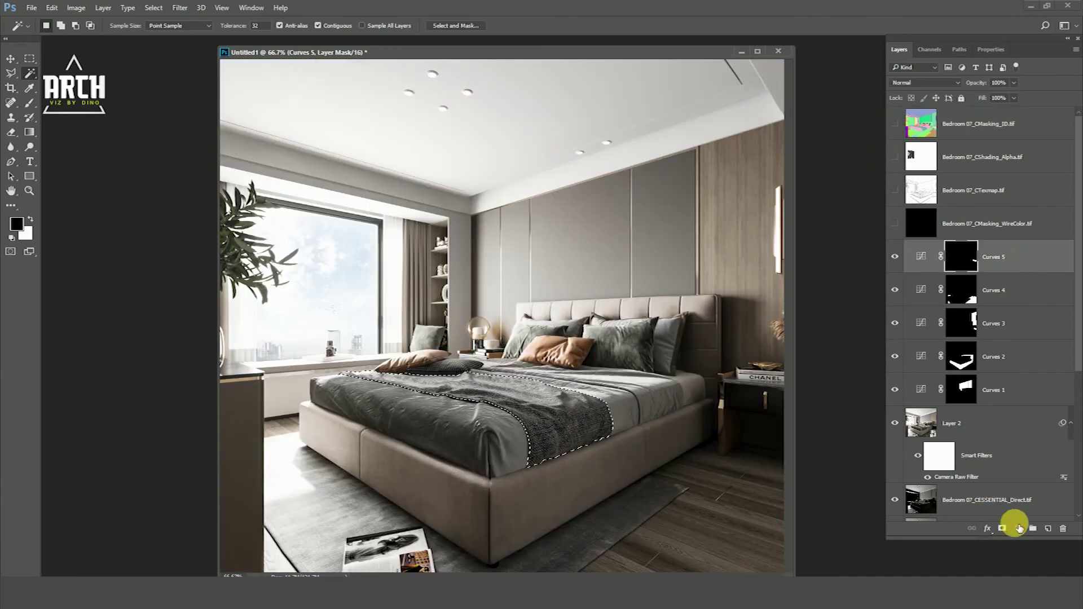
pyautogui.click(1019, 529)
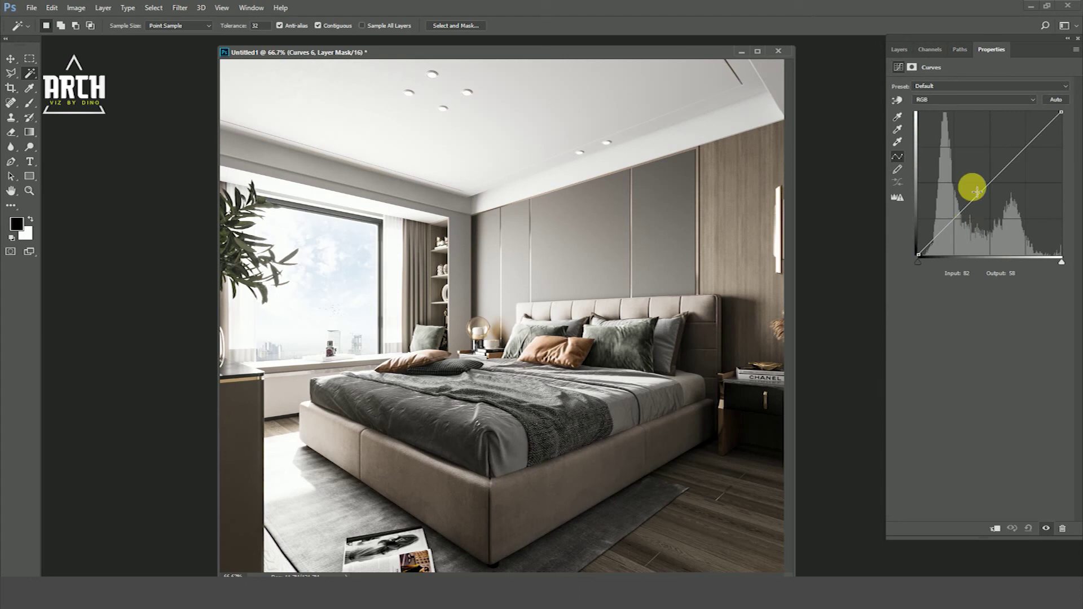
# Shape Curves 6 to brighten upper tones and slightly deepen shadows, then compare
pyautogui.moveTo(1014, 161); pyautogui.dragTo(1007, 147)
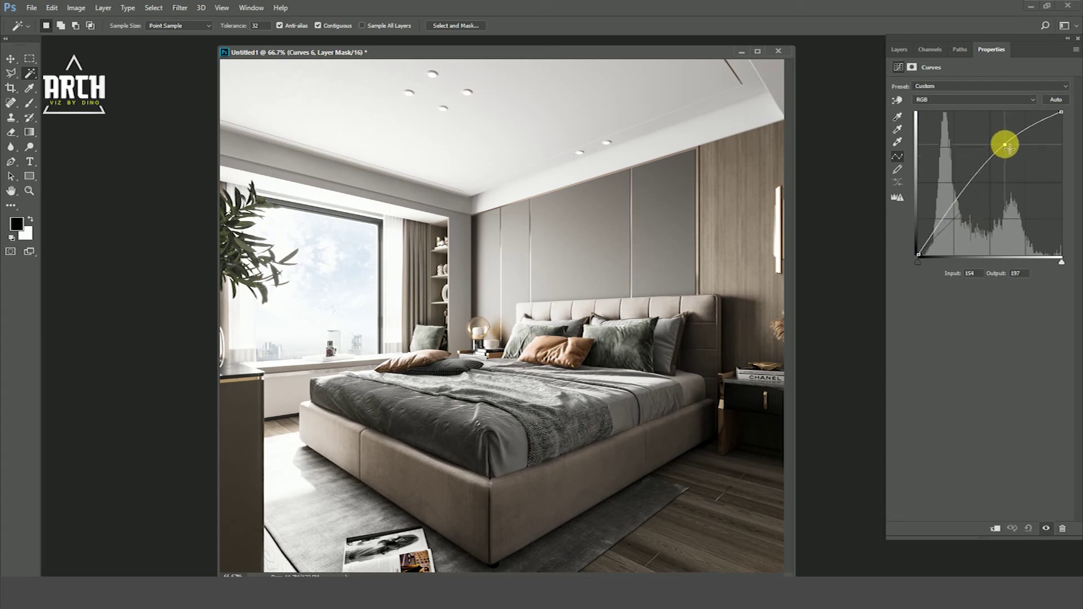
pyautogui.moveTo(959, 198); pyautogui.dragTo(963, 202)
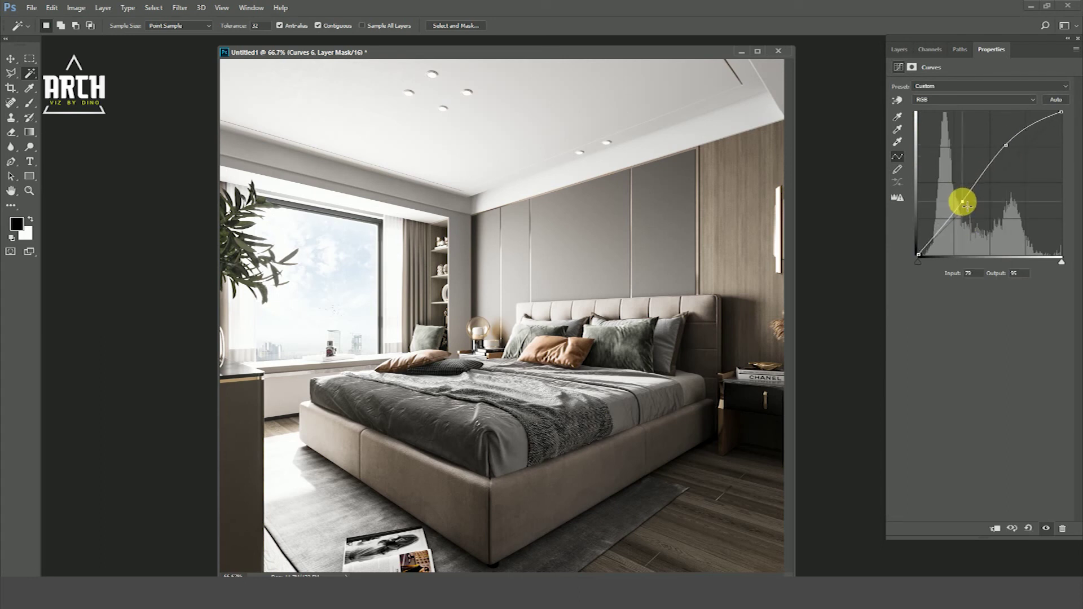
pyautogui.click(899, 49)
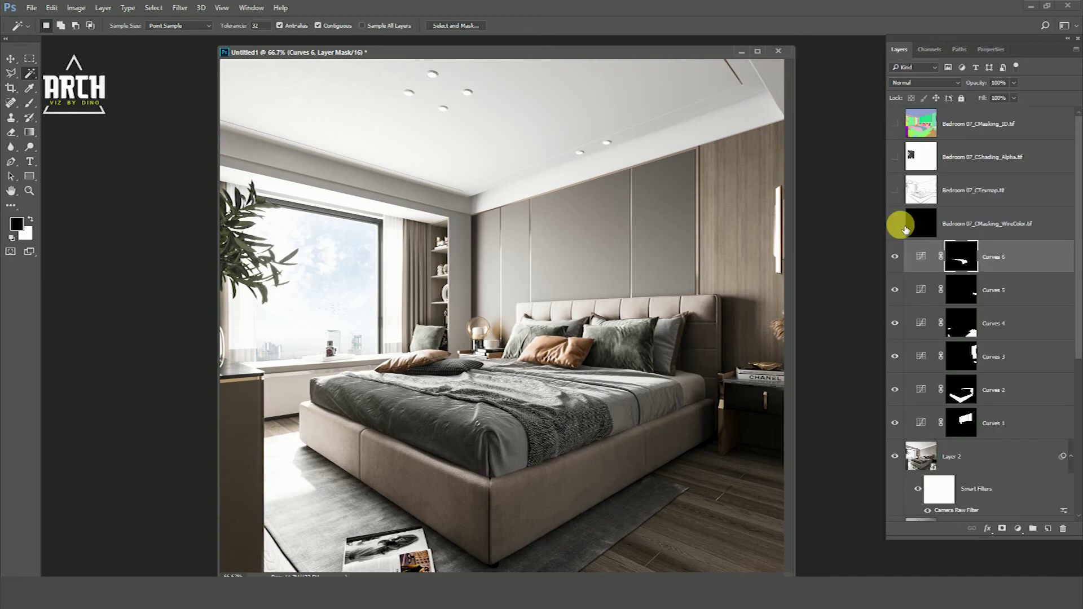
pyautogui.click(895, 257)
pyautogui.click(896, 257)
pyautogui.click(896, 257)
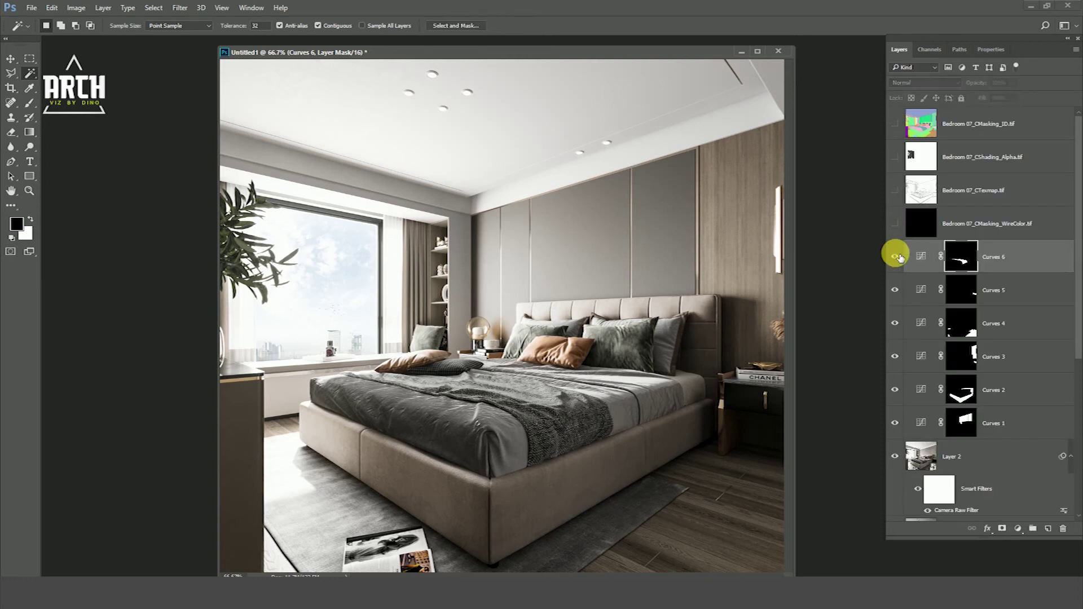
# Select the rug's colour region on the CMasking_ID map, then hide the map
pyautogui.click(896, 258)
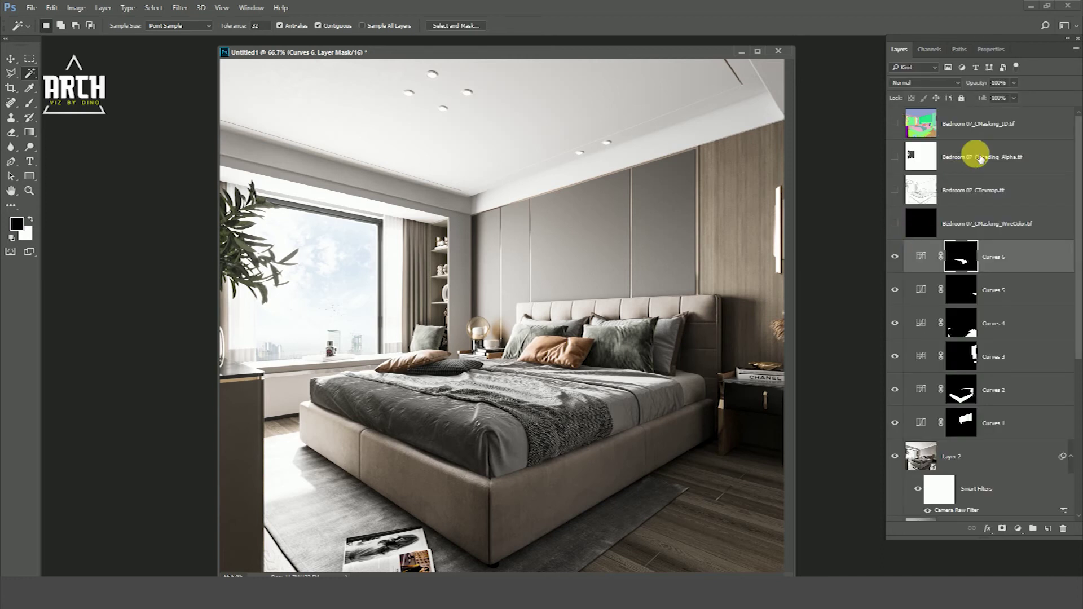
pyautogui.click(929, 134)
pyautogui.click(895, 124)
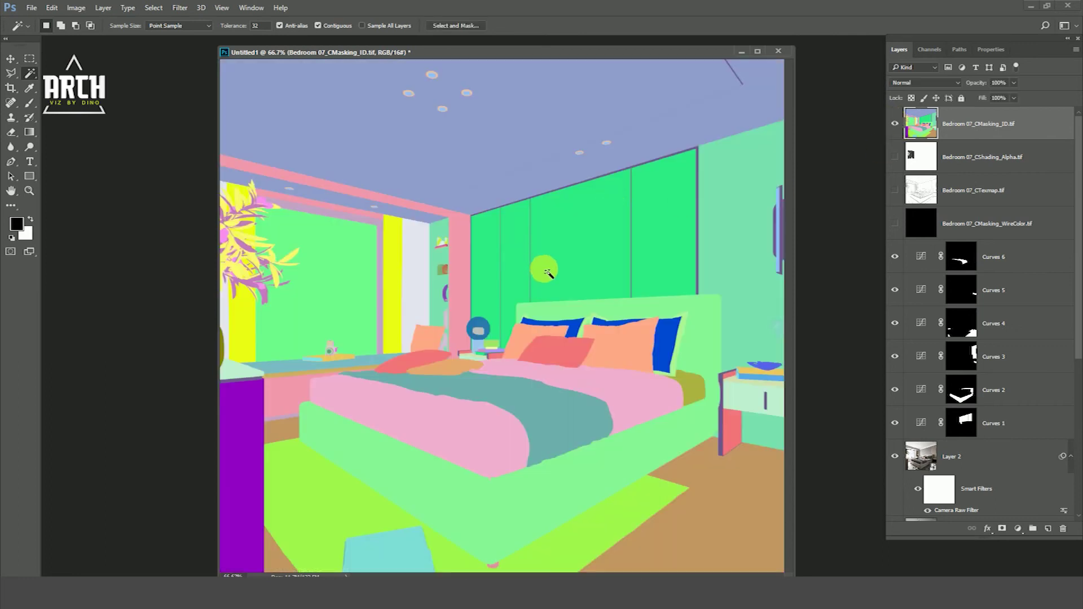
pyautogui.click(895, 125)
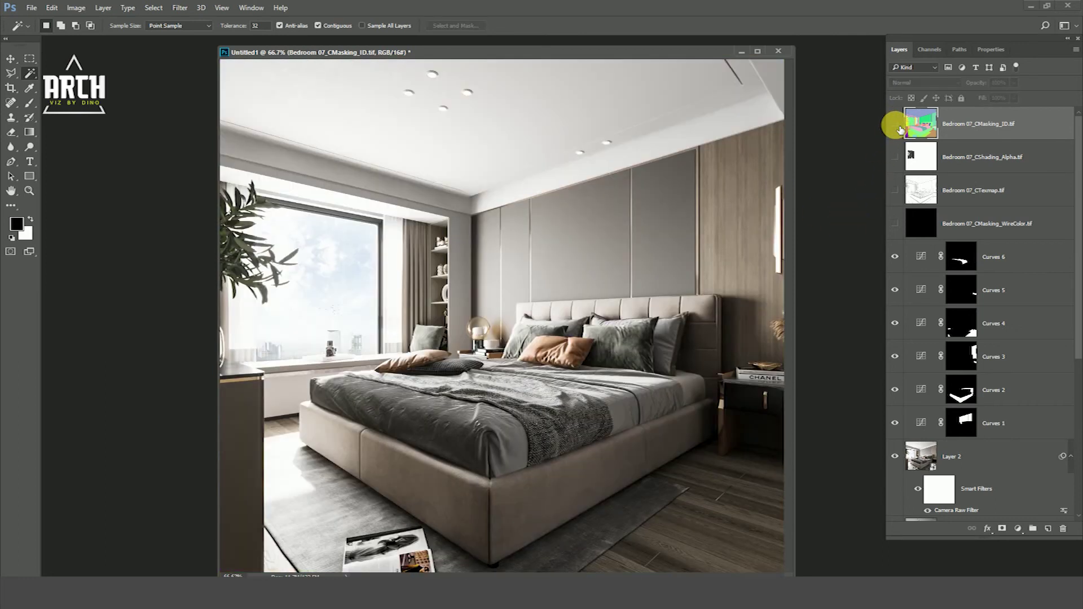
pyautogui.click(895, 124)
pyautogui.click(895, 124)
pyautogui.click(896, 124)
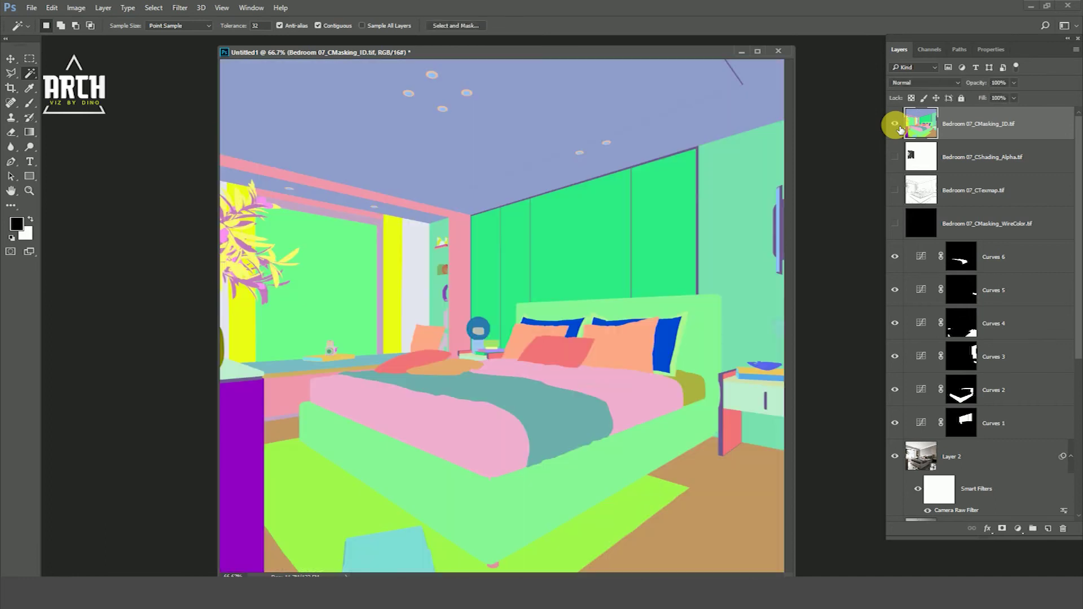
pyautogui.click(621, 526)
pyautogui.click(895, 124)
# Add Curves 7 above Curves 6, slightly darkening the rug's midtones and highlights, then compare
pyautogui.click(997, 260)
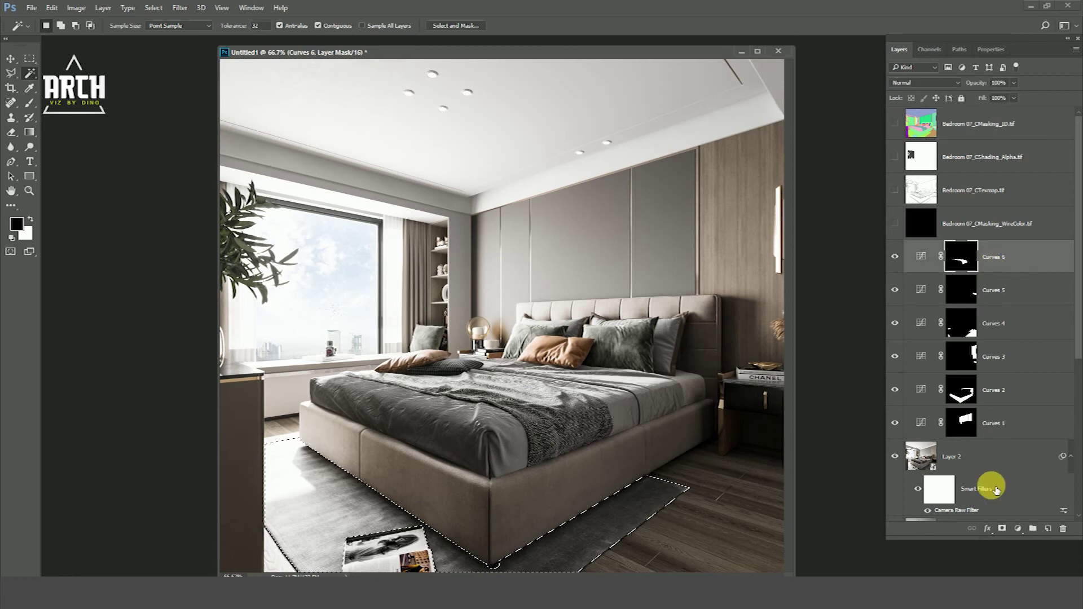
pyautogui.click(1018, 528)
pyautogui.click(1000, 349)
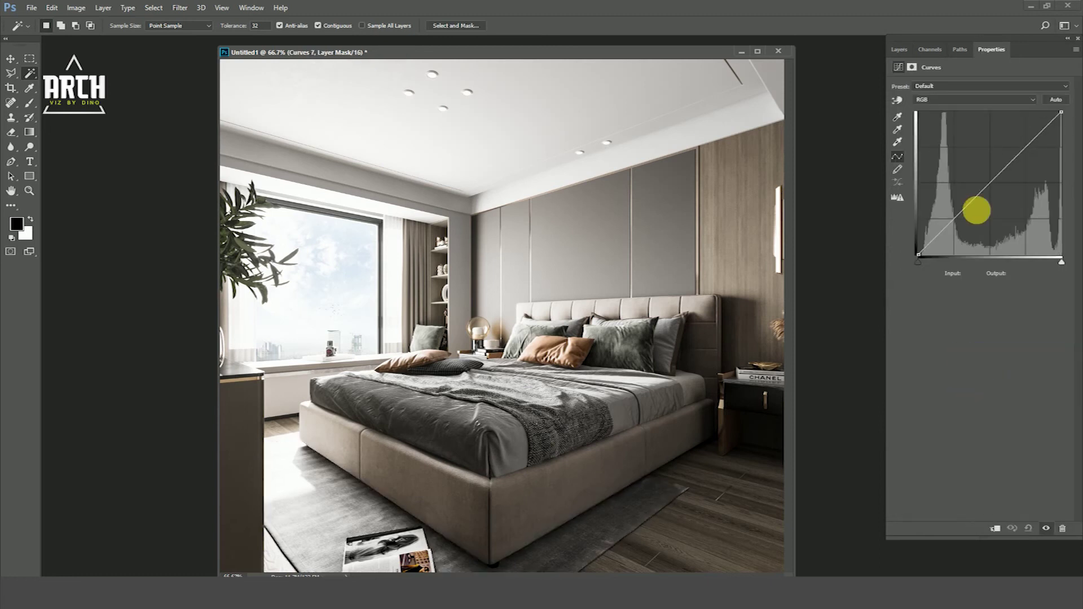
pyautogui.click(981, 193)
pyautogui.moveTo(982, 194); pyautogui.dragTo(989, 201)
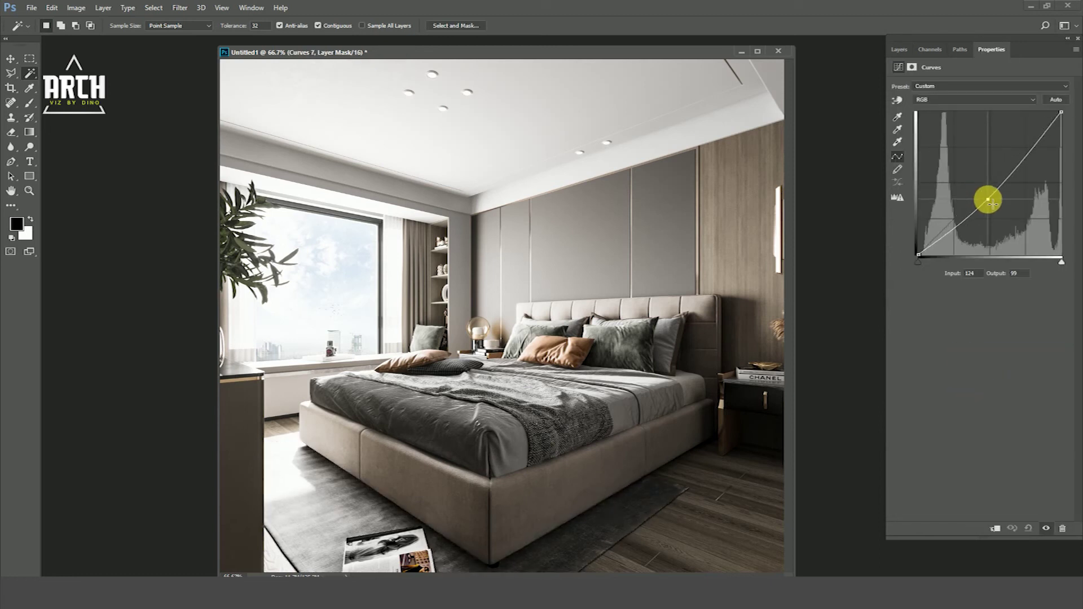
pyautogui.moveTo(1014, 172); pyautogui.dragTo(1015, 174)
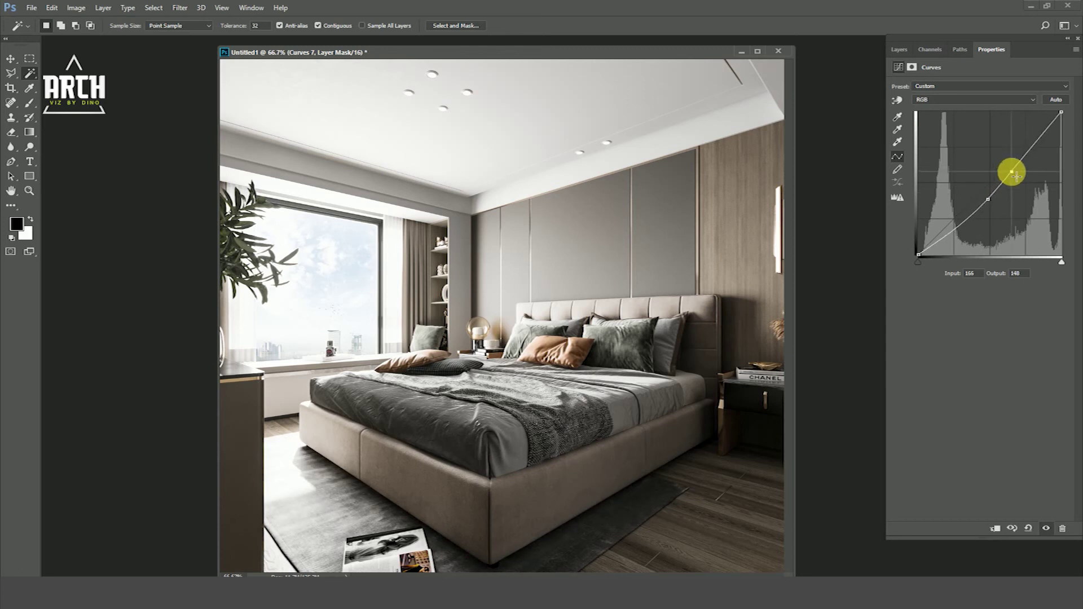
pyautogui.moveTo(991, 205); pyautogui.dragTo(987, 203)
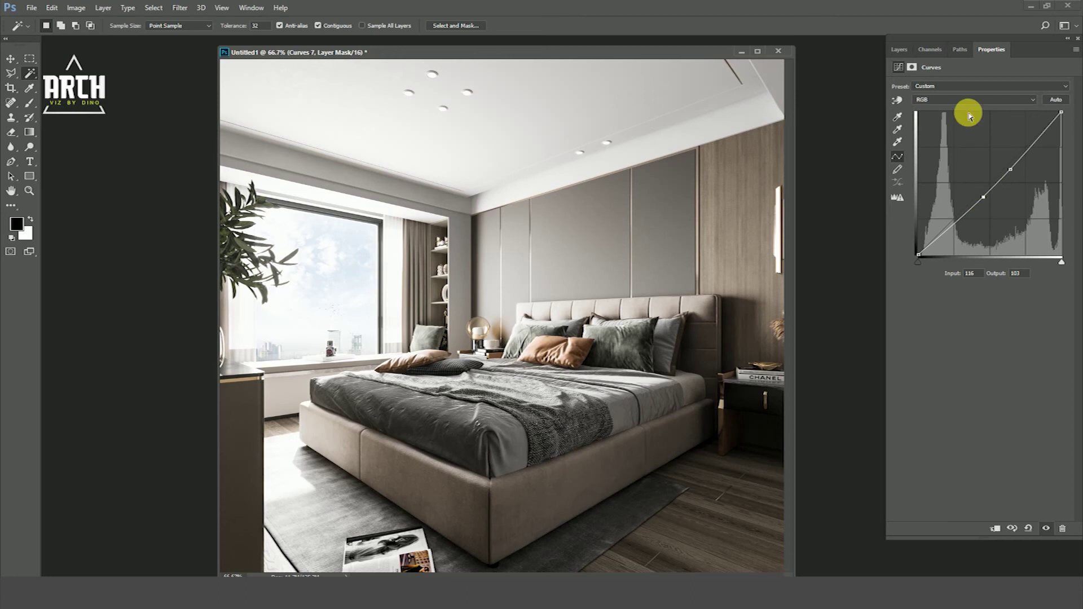
pyautogui.click(898, 49)
pyautogui.click(896, 256)
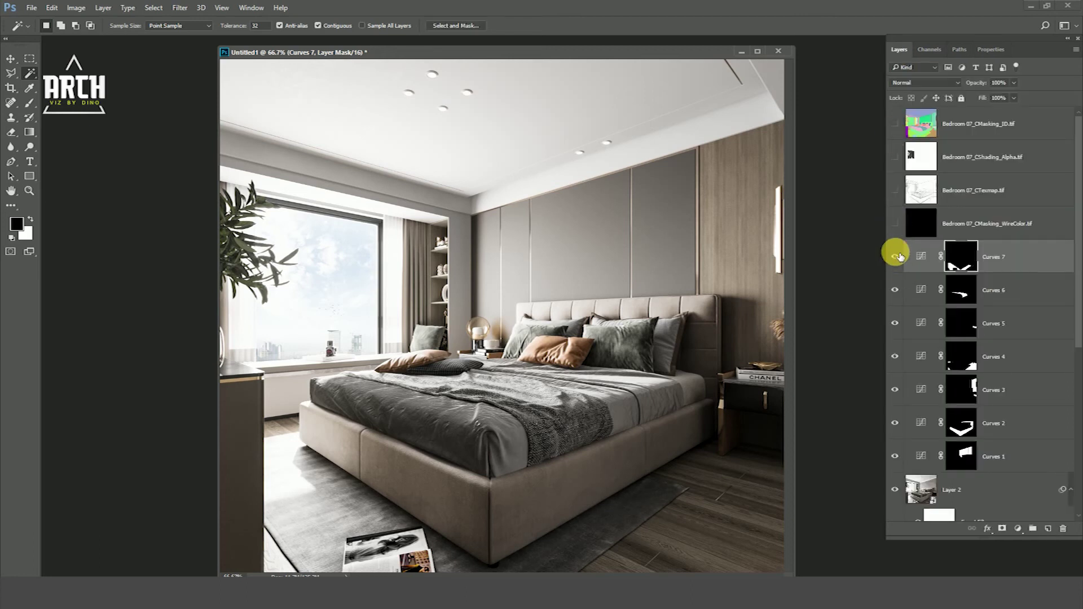
pyautogui.click(895, 257)
pyautogui.click(895, 123)
pyautogui.click(895, 290)
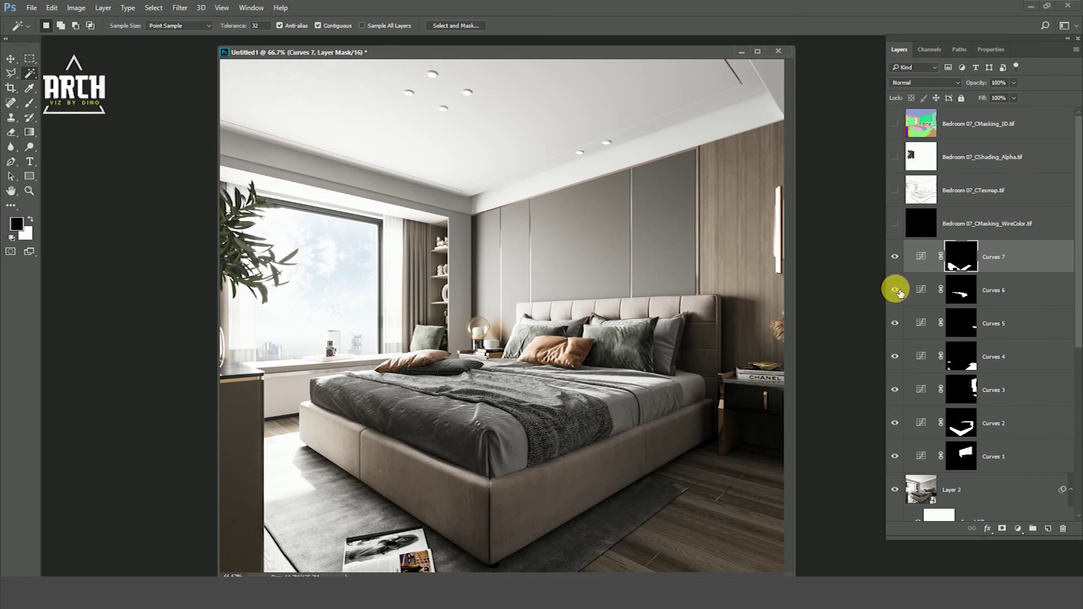
pyautogui.click(895, 290)
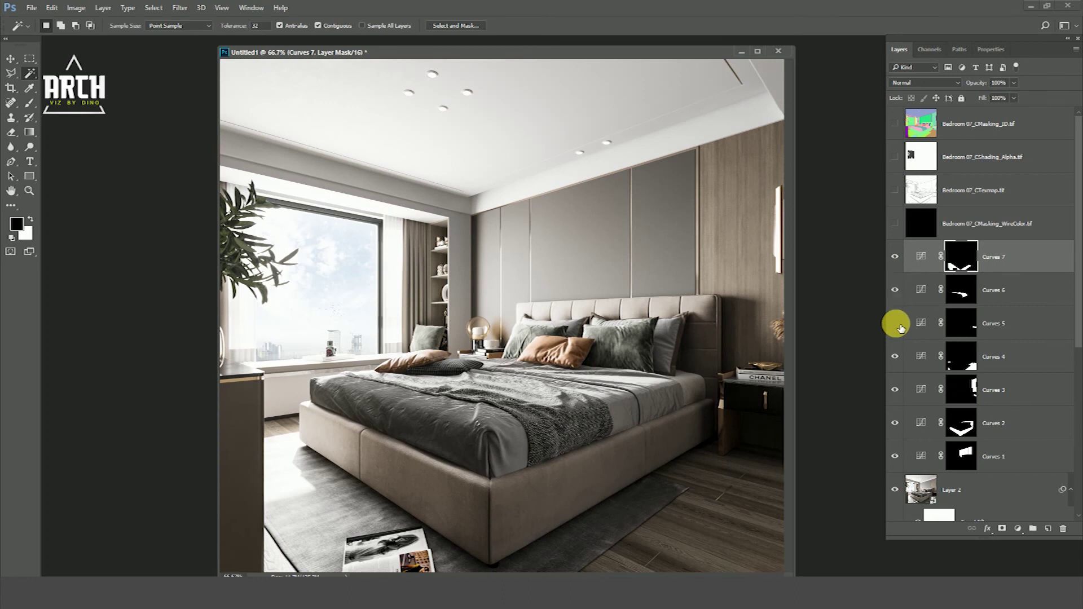
pyautogui.click(895, 423)
pyautogui.click(895, 423)
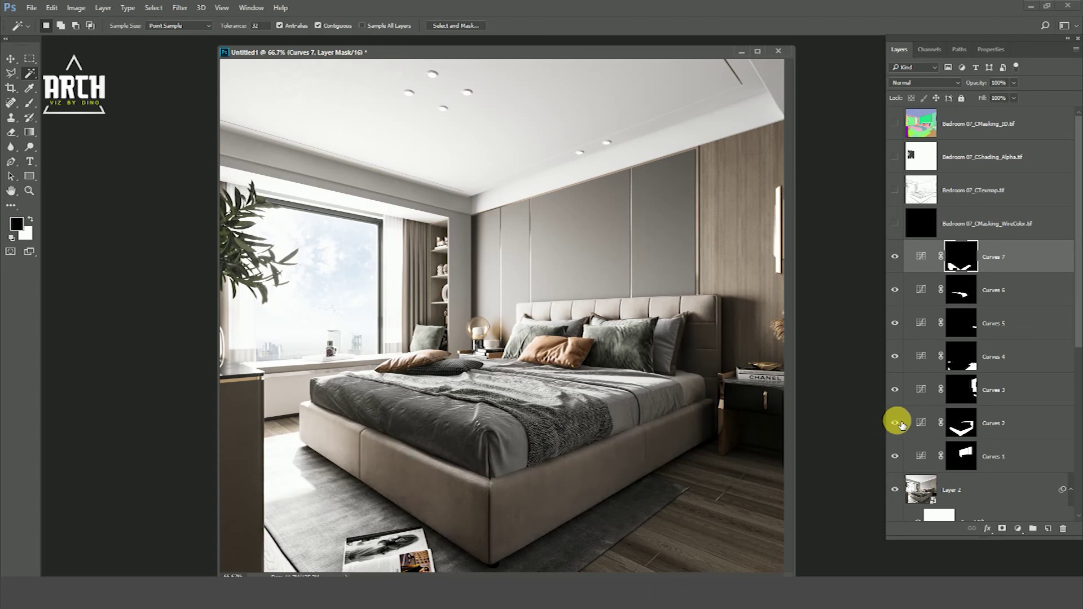
pyautogui.click(895, 257)
pyautogui.click(895, 257)
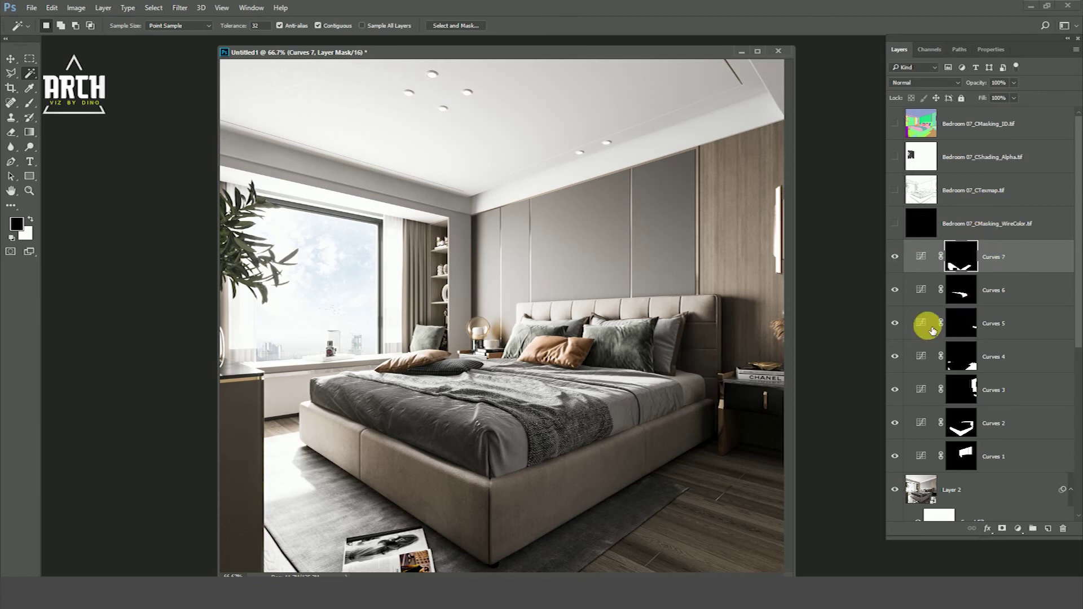
pyautogui.scroll(-5, 948, 383)
pyautogui.scroll(-2, 951, 398)
pyautogui.click(896, 438)
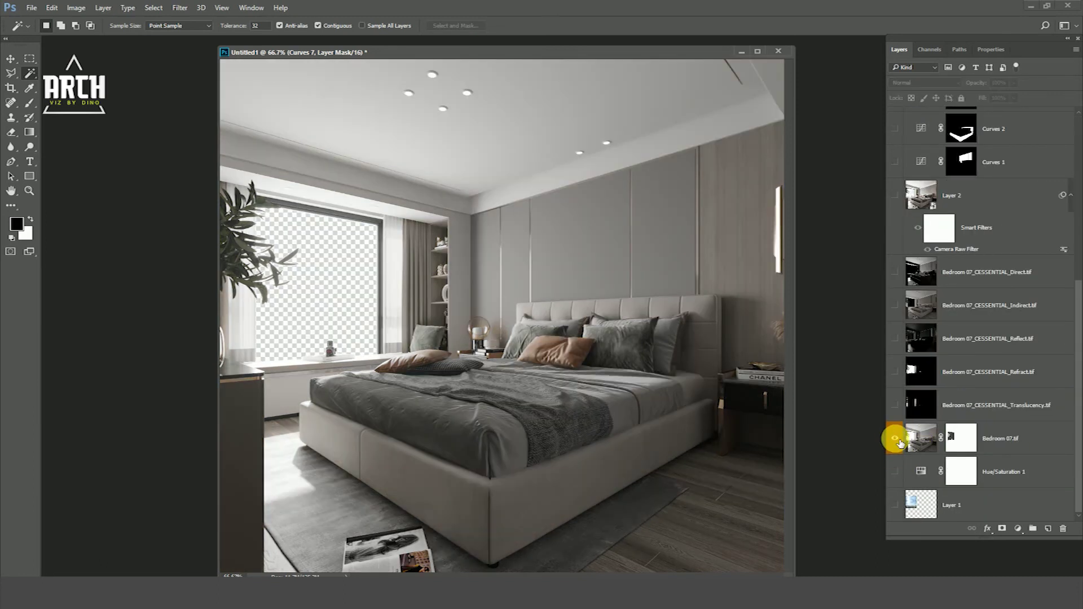
pyautogui.click(895, 438)
pyautogui.click(895, 438)
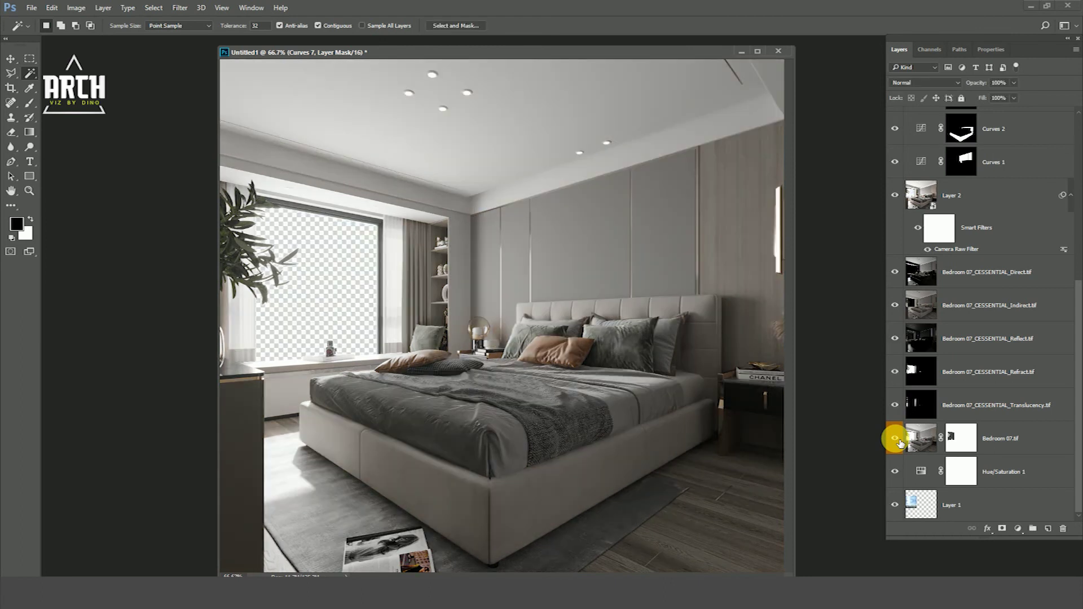
pyautogui.click(895, 439)
pyautogui.scroll(5, 985, 259)
pyautogui.scroll(4, 984, 258)
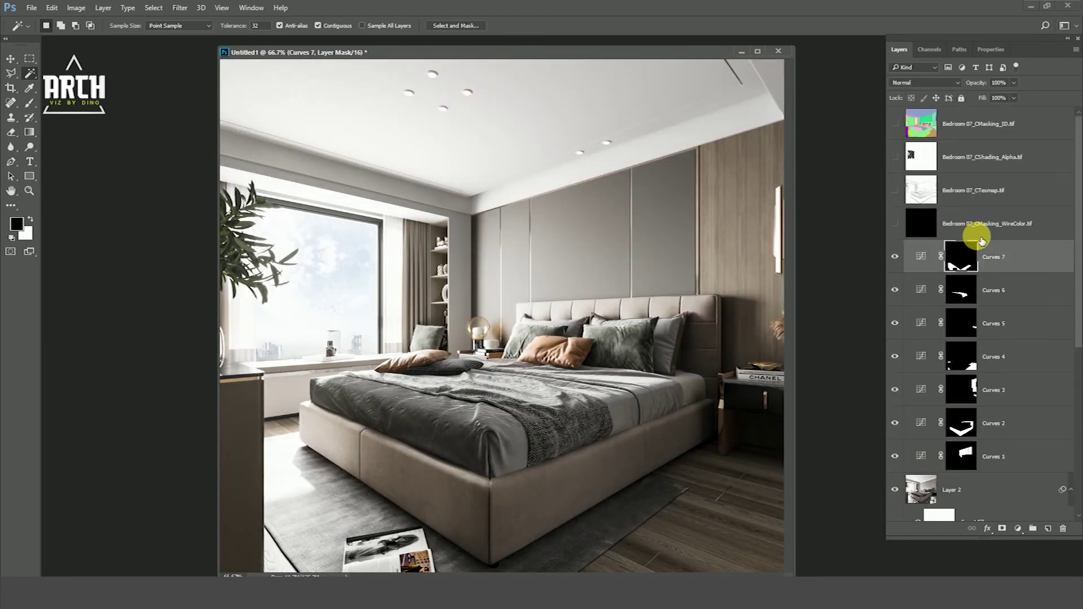
pyautogui.click(921, 124)
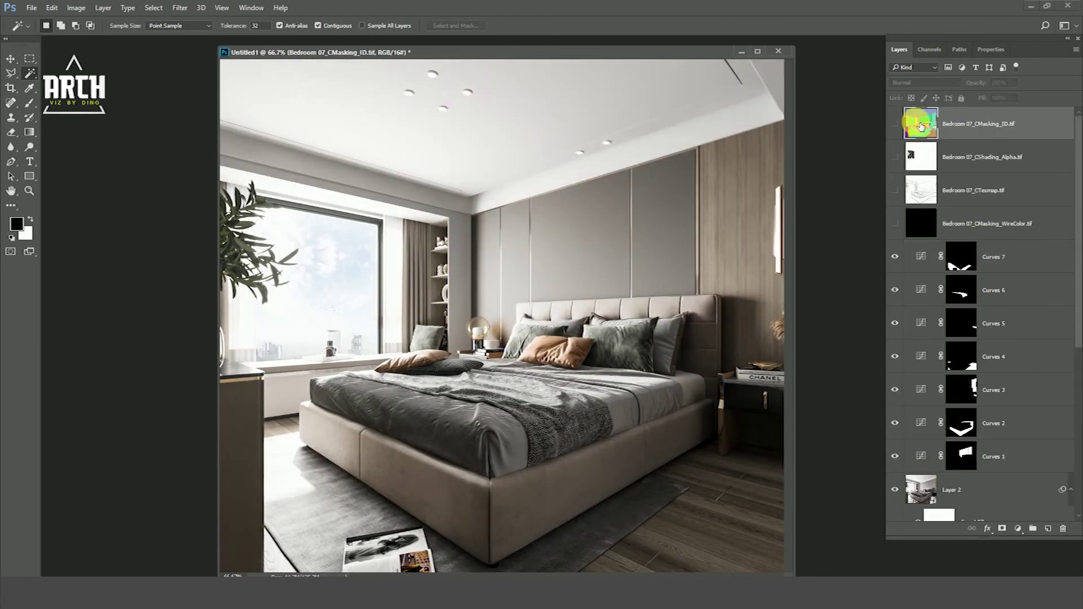
# Select the curtain on the colour ID map and add a Curves adjustment above Curves 7
pyautogui.click(896, 124)
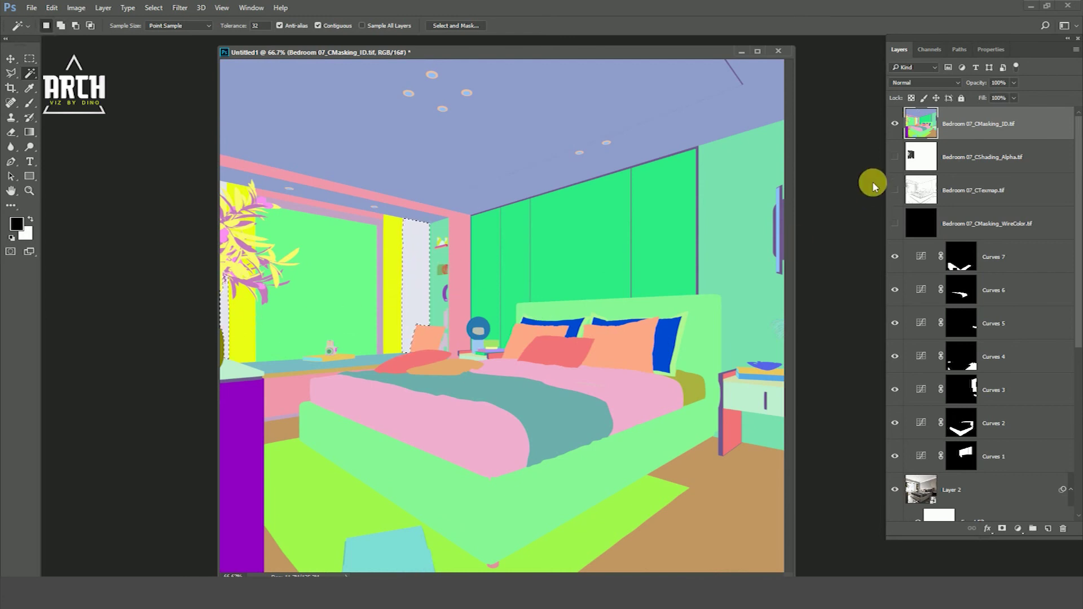
pyautogui.click(895, 124)
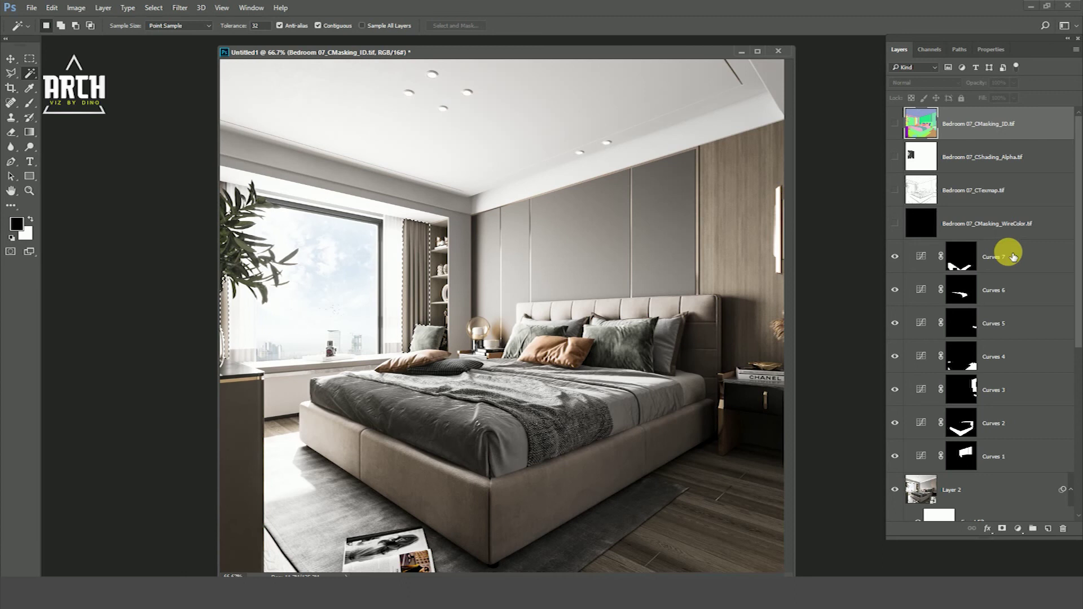
pyautogui.click(968, 256)
pyautogui.click(1018, 529)
pyautogui.click(1007, 352)
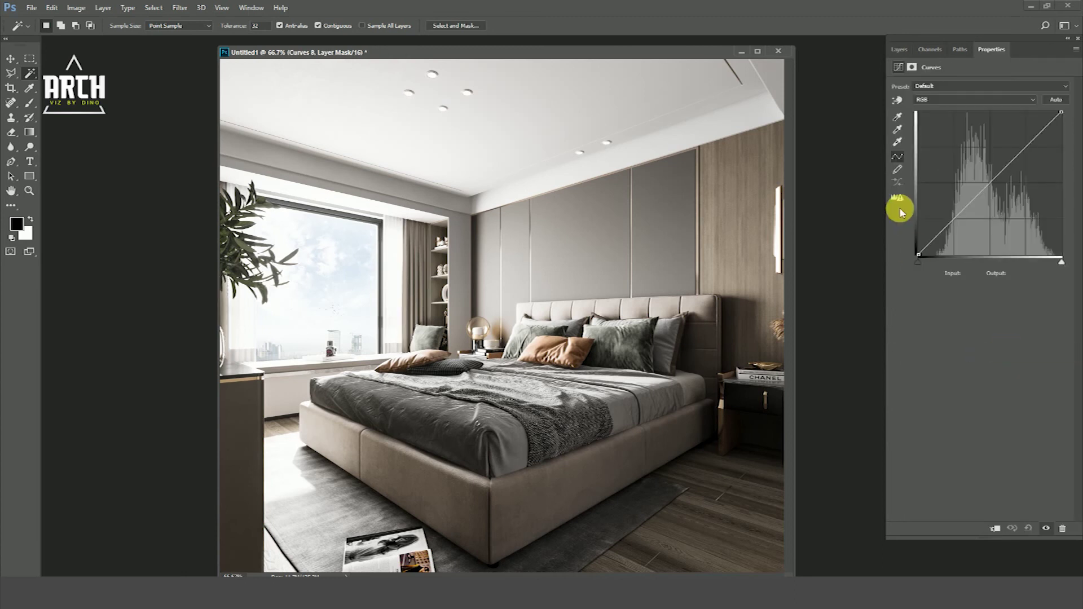
# Pull Curves 8's lower point down to deepen curtain shadows, then compare
pyautogui.moveTo(958, 217); pyautogui.dragTo(963, 224)
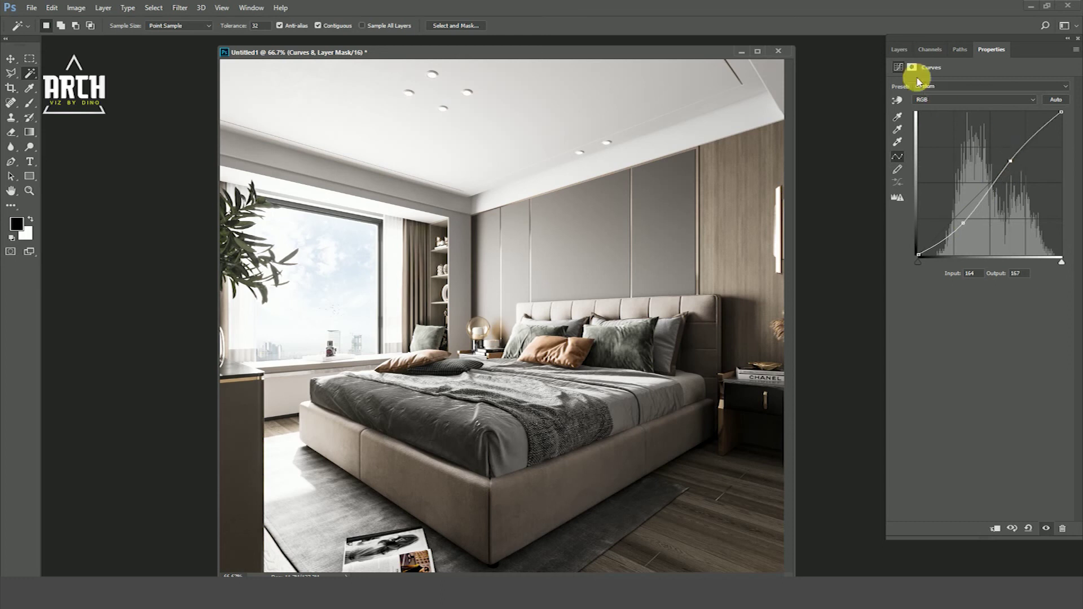
pyautogui.click(899, 49)
pyautogui.click(897, 257)
pyautogui.click(897, 258)
pyautogui.click(897, 257)
pyautogui.click(897, 257)
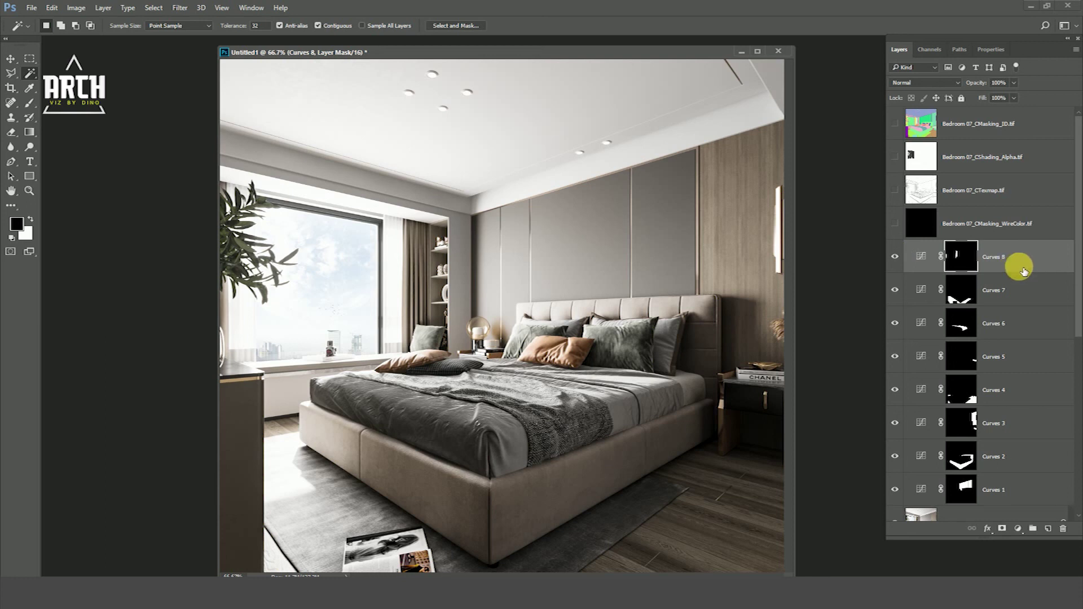
# Stamp visible layers into Layer 3, make it a Smart Object, and apply High Pass
pyautogui.hotkey('ctrl', 'shift', 'alt', 'e')
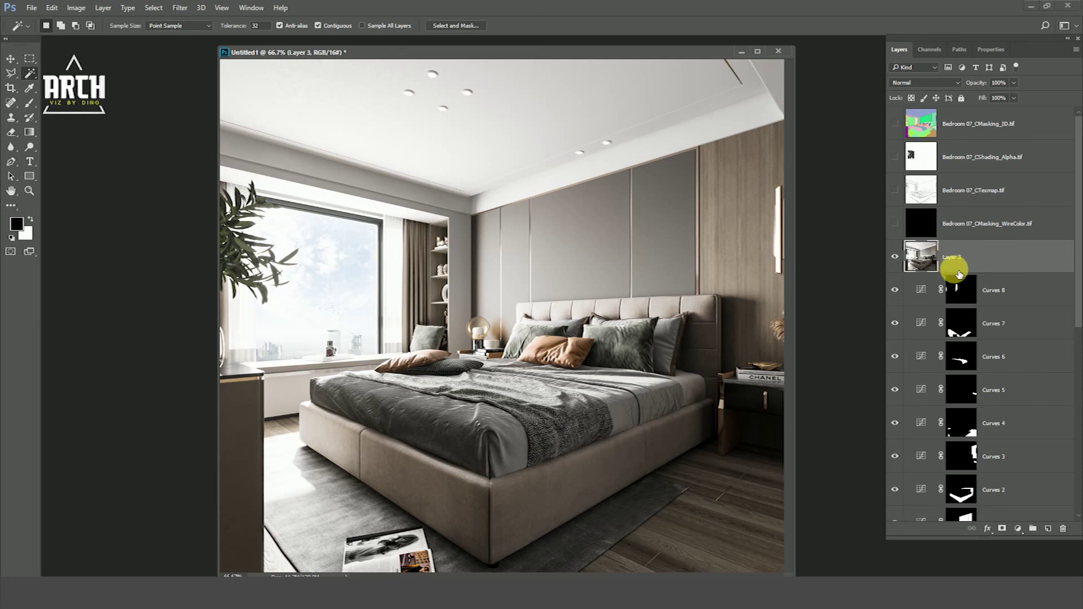
pyautogui.rightClick(962, 261)
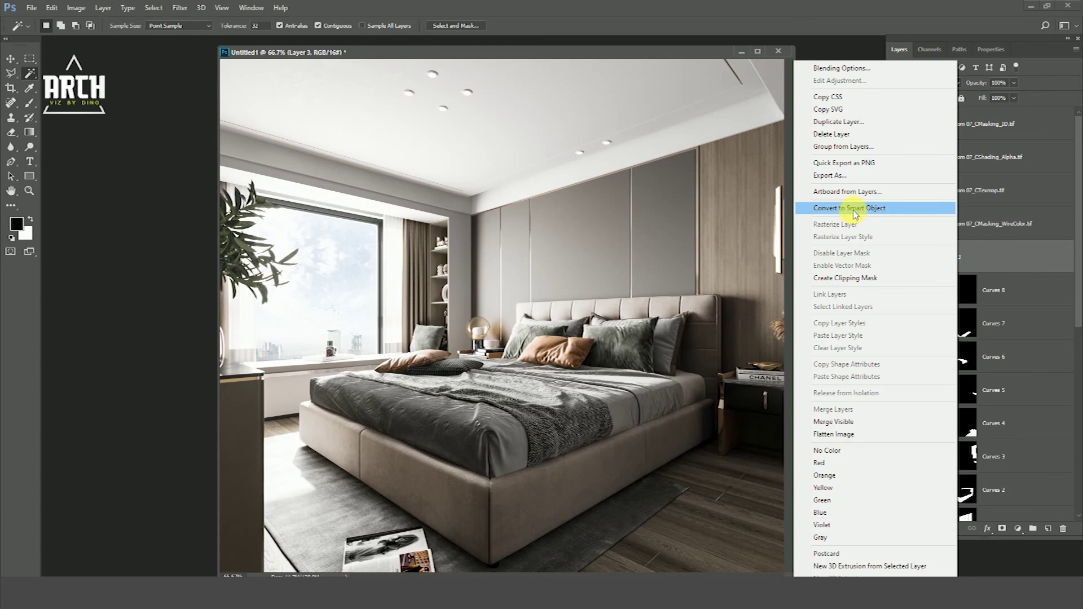
pyautogui.click(856, 209)
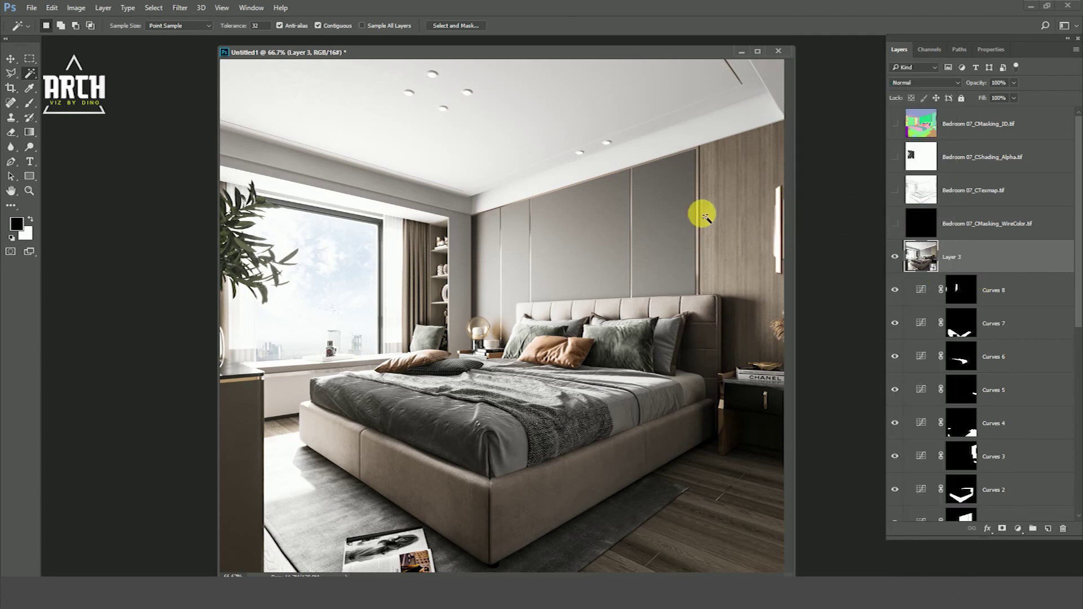
pyautogui.click(181, 8)
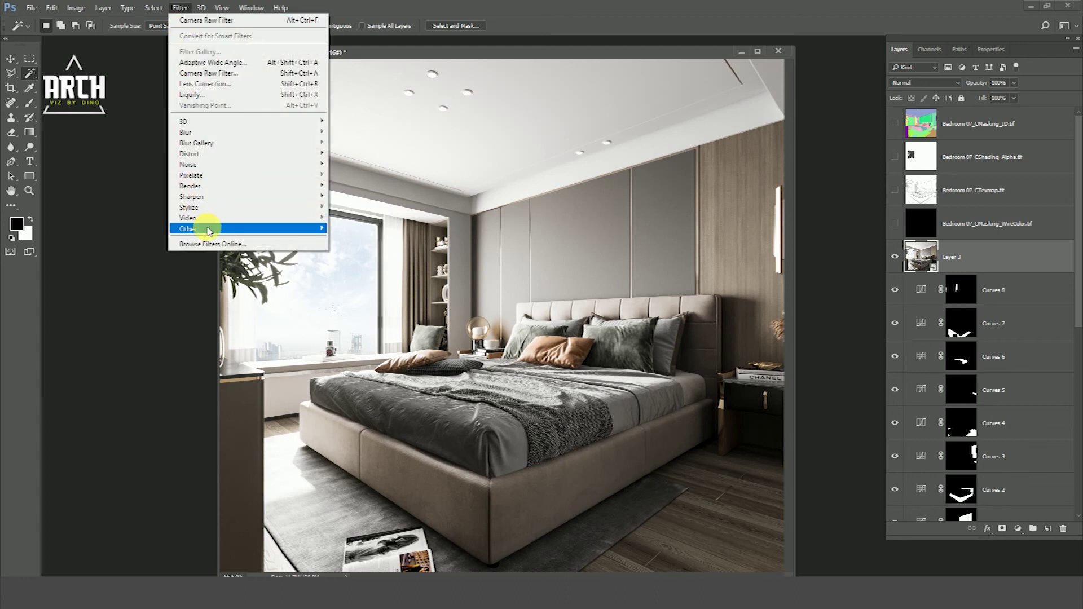
pyautogui.moveTo(187, 228)
pyautogui.click(363, 241)
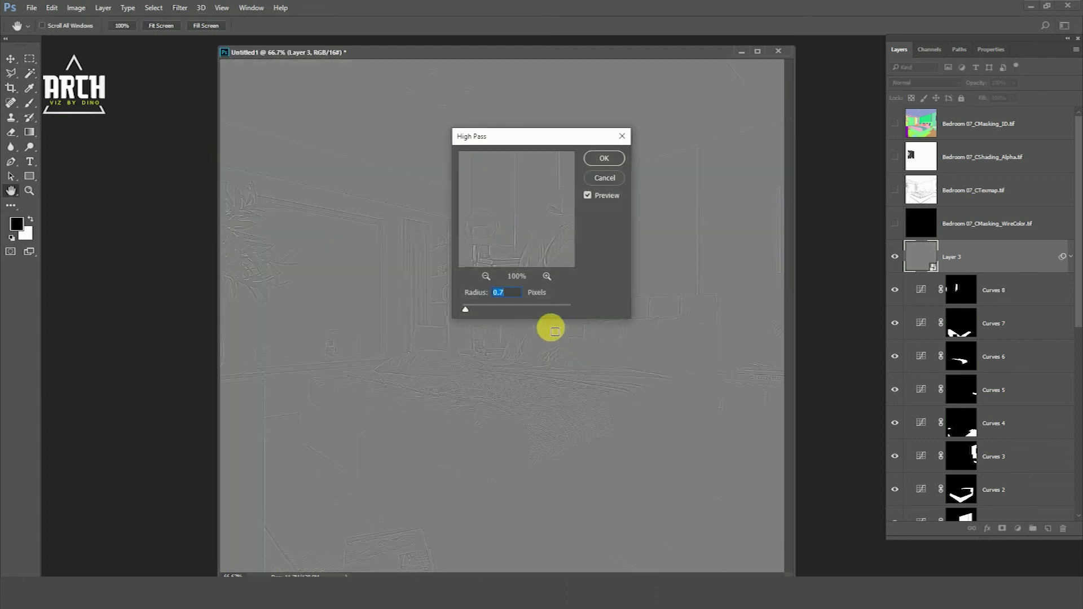
pyautogui.click(603, 158)
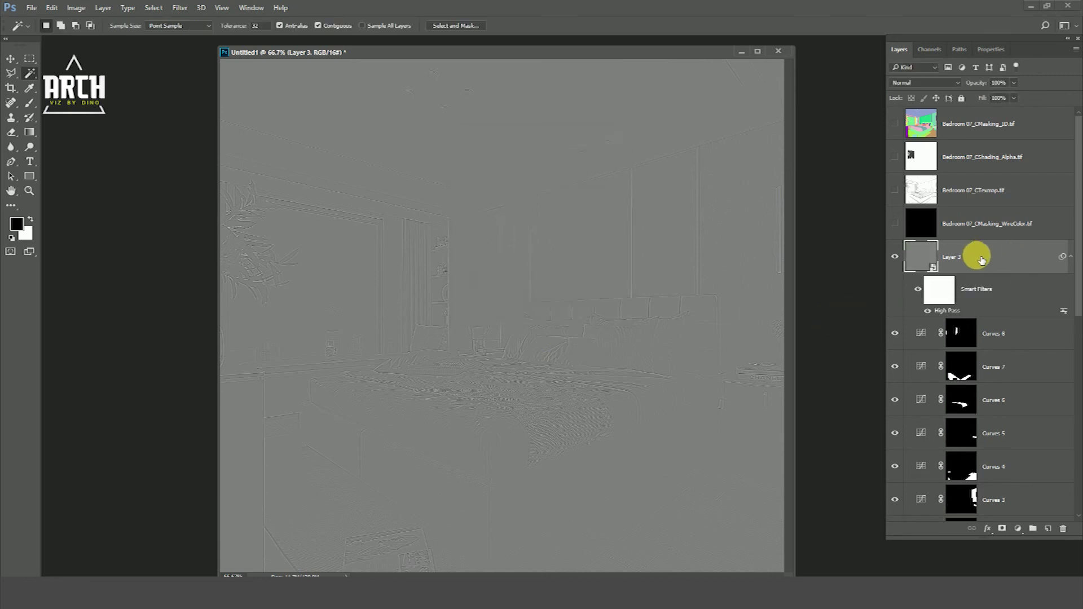
# Blend Layer 3 in Overlay, compare the sharpening, then show and select Bedroom 07_CTexmap
pyautogui.click(914, 82)
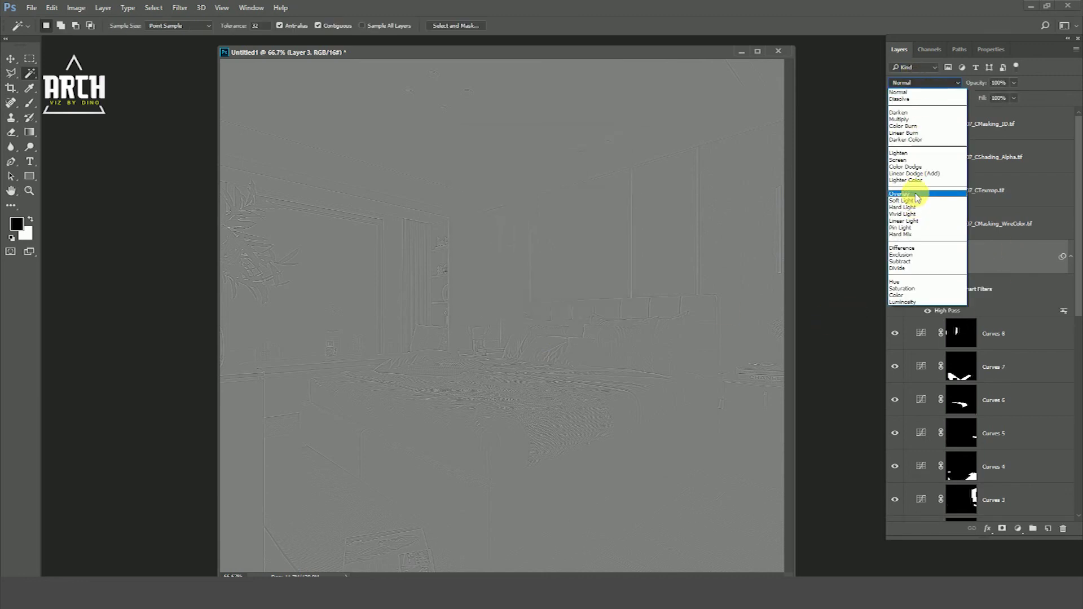
pyautogui.click(925, 192)
pyautogui.click(896, 257)
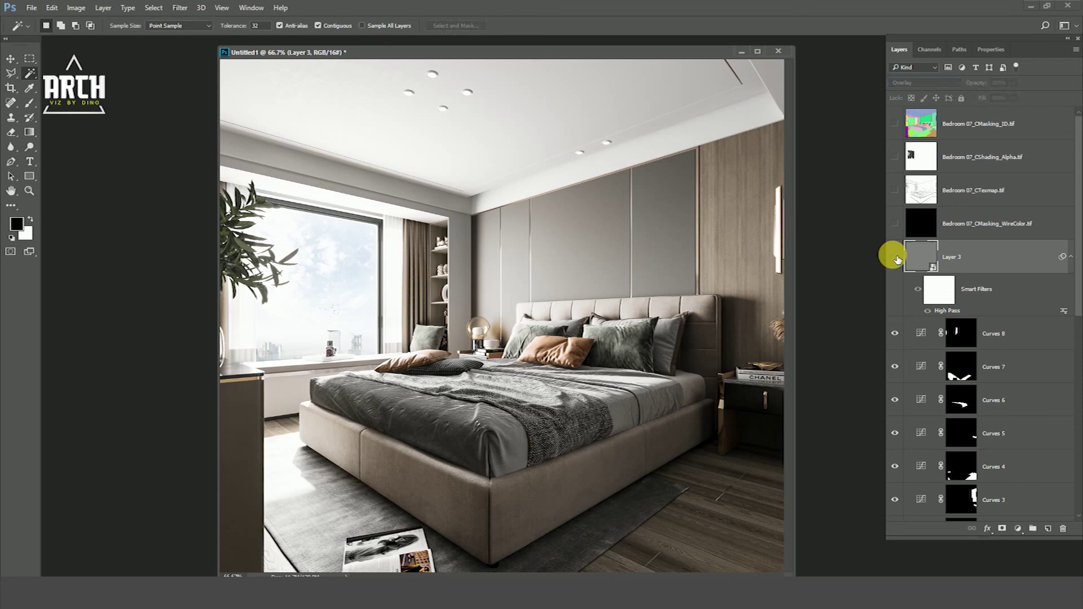
pyautogui.click(896, 257)
pyautogui.click(967, 190)
pyautogui.click(894, 190)
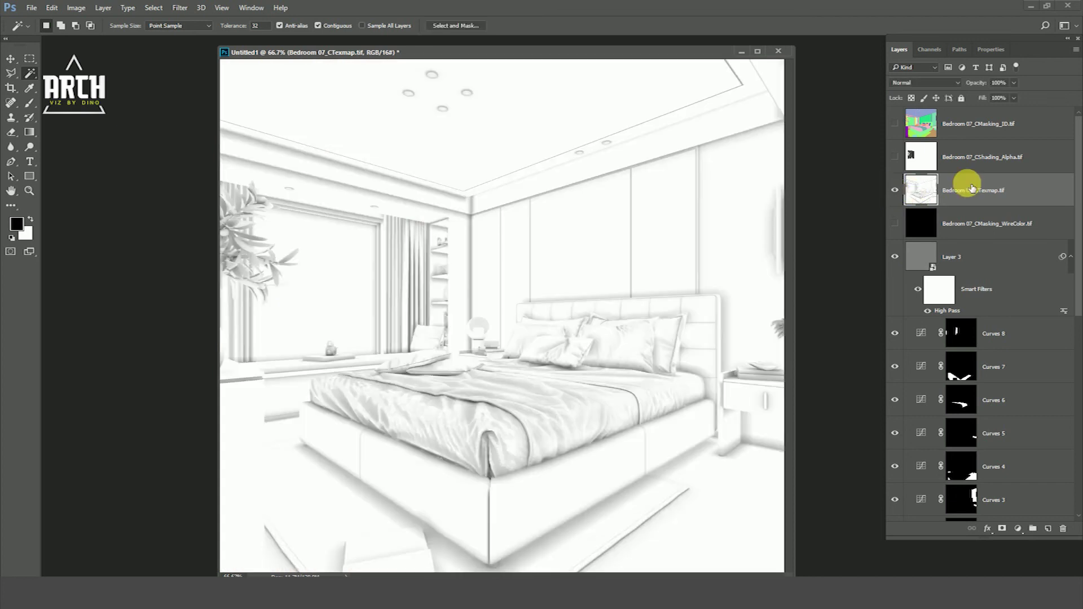
# Set the Bedroom 07_CTexmap layer to Multiply and toggle it to compare
pyautogui.click(923, 82)
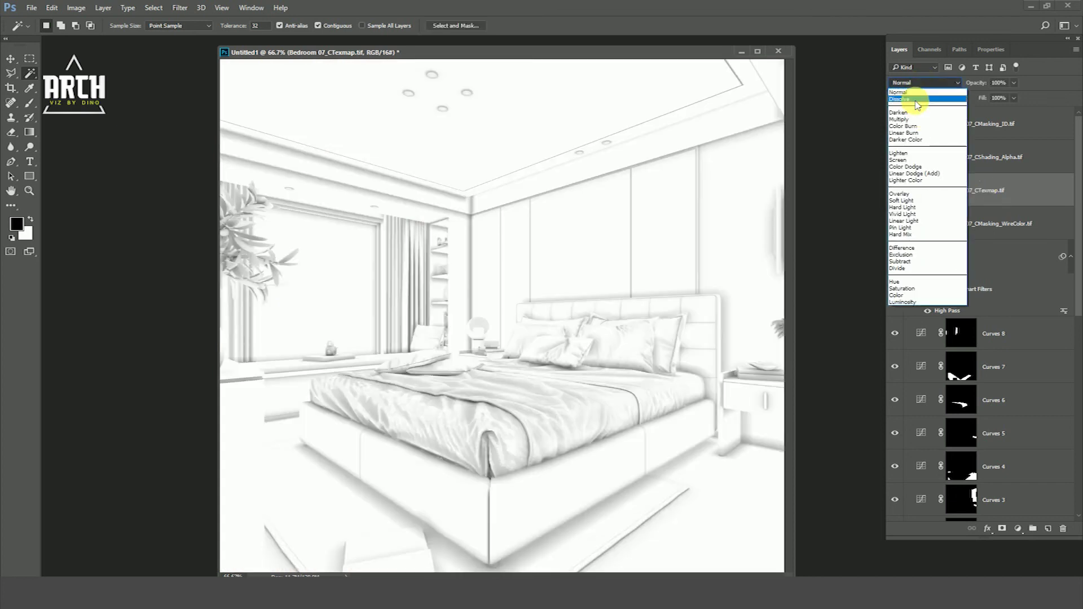
pyautogui.click(898, 119)
pyautogui.click(895, 190)
pyautogui.click(895, 192)
pyautogui.click(895, 192)
pyautogui.click(894, 192)
pyautogui.click(895, 192)
pyautogui.click(894, 192)
pyautogui.click(895, 192)
pyautogui.click(894, 192)
# Lower the texmap opacity to 50%, compare against Bedroom 07.tif, and stamp visible into Layer 4
pyautogui.click(1008, 85)
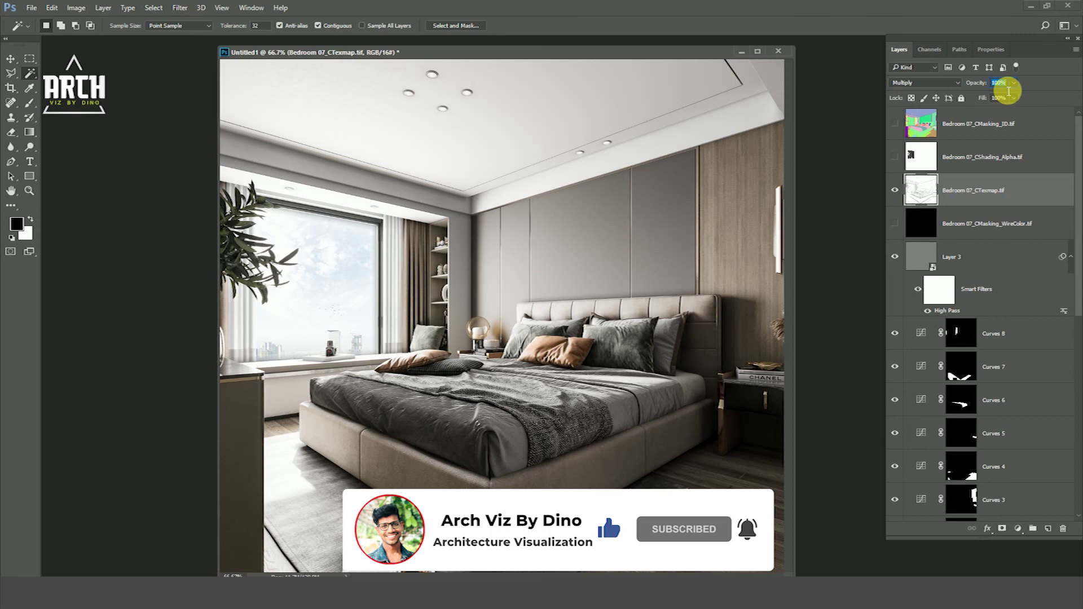
pyautogui.write('50')
pyautogui.press('Return')
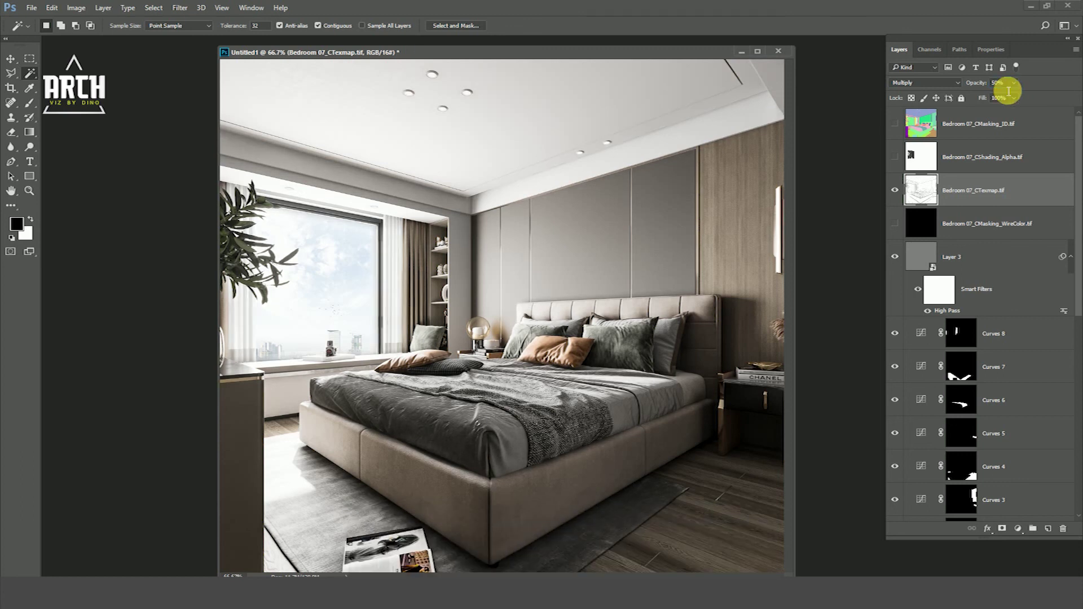
pyautogui.scroll(-5, 996, 339)
pyautogui.scroll(-3, 996, 387)
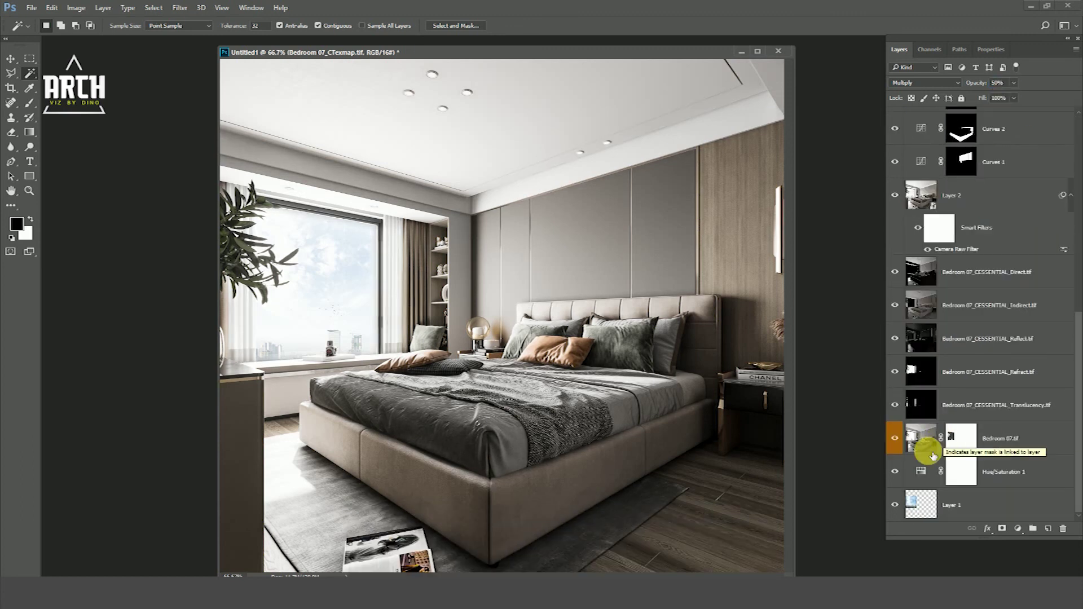
pyautogui.click(895, 439)
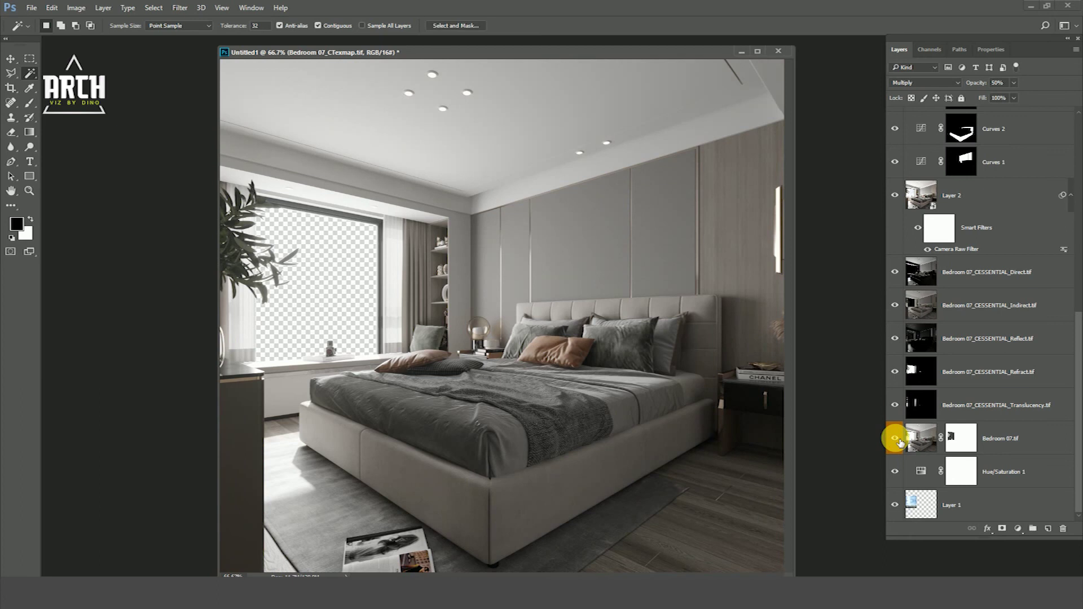
pyautogui.click(896, 439)
pyautogui.scroll(5, 899, 338)
pyautogui.scroll(5, 987, 270)
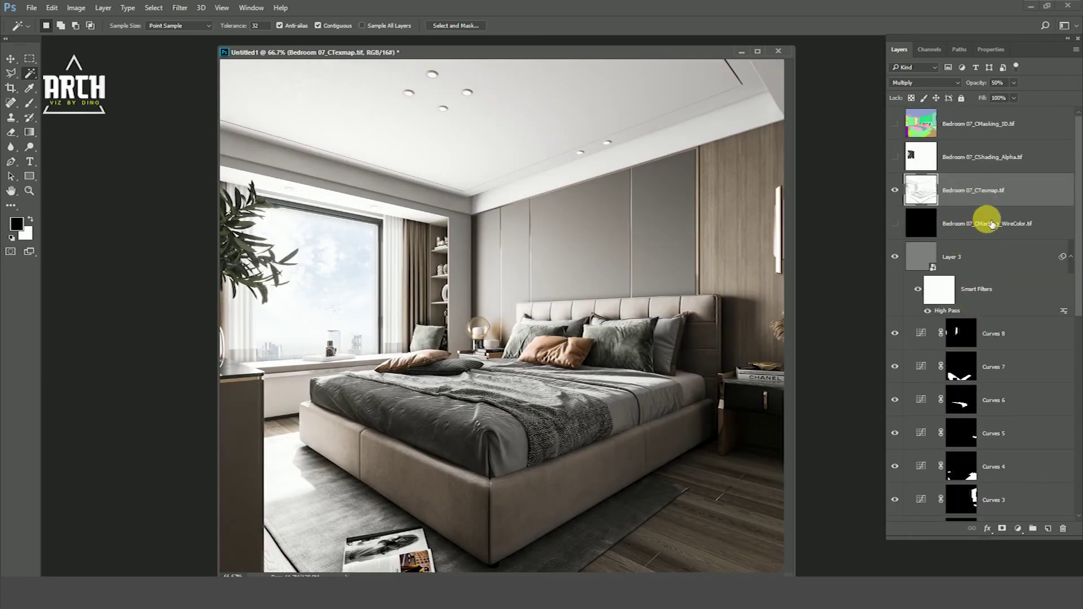
pyautogui.hotkey('ctrl', 'shift', 'alt', 'e')
# Convert Layer 4 to a Smart Object and apply a Gaussian Blur of about 3 px
pyautogui.rightClick(962, 189)
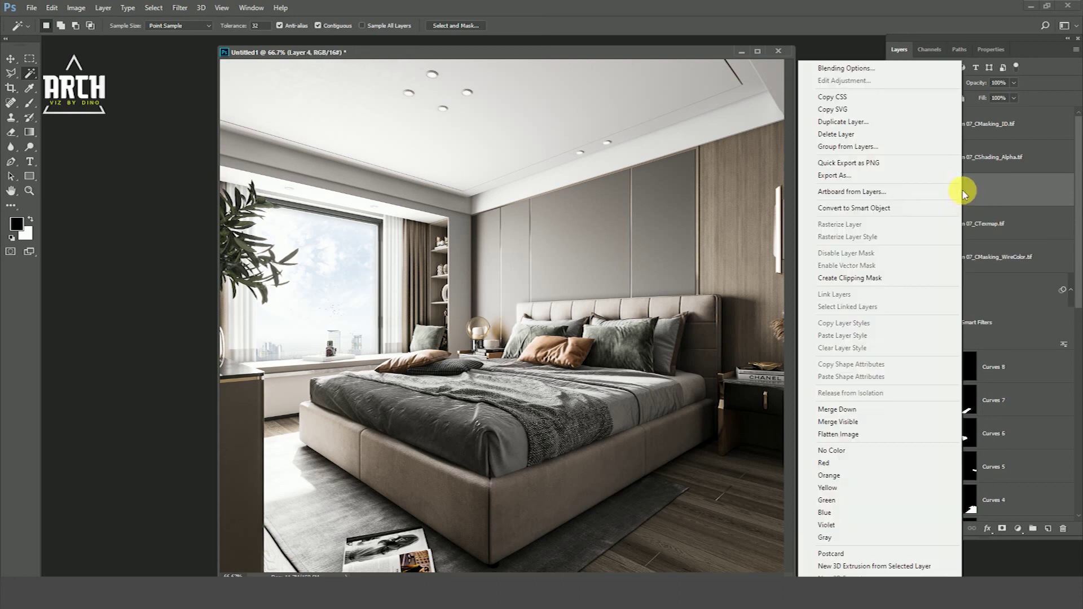
pyautogui.click(896, 210)
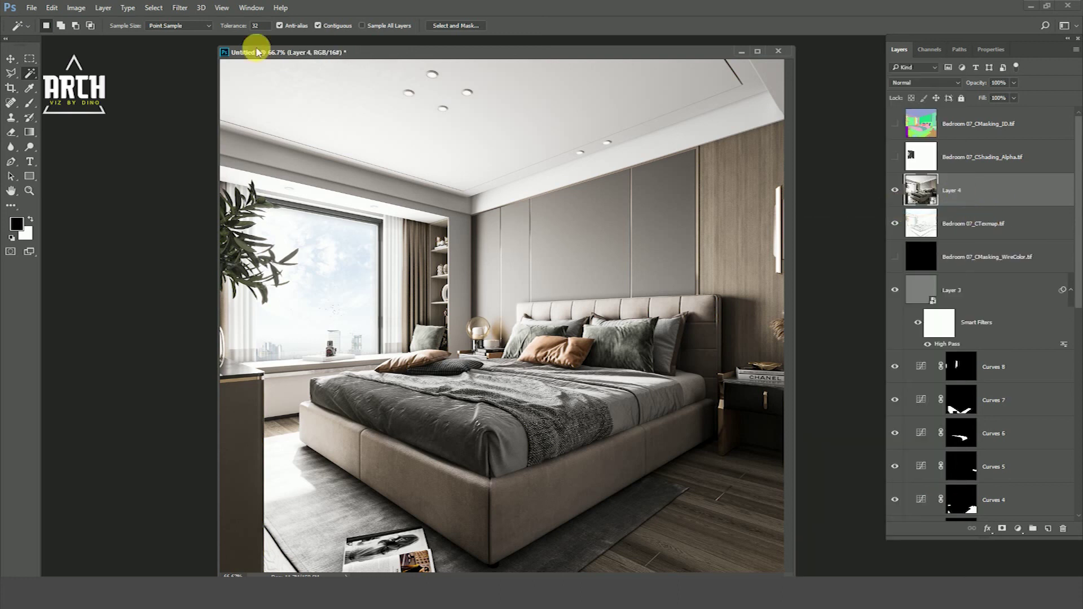
pyautogui.click(178, 8)
pyautogui.moveTo(227, 132)
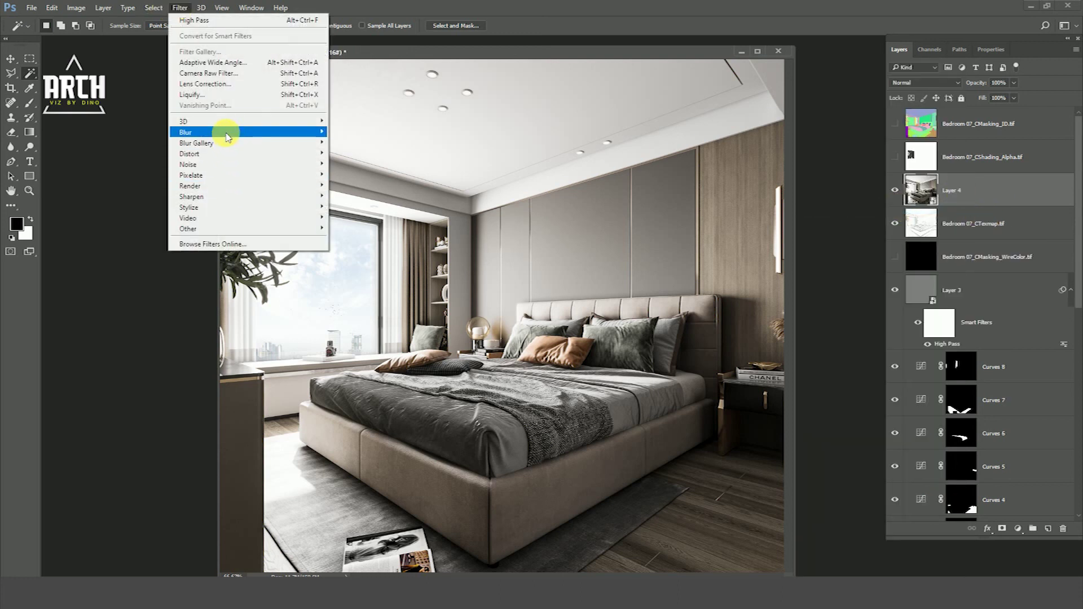
pyautogui.click(370, 176)
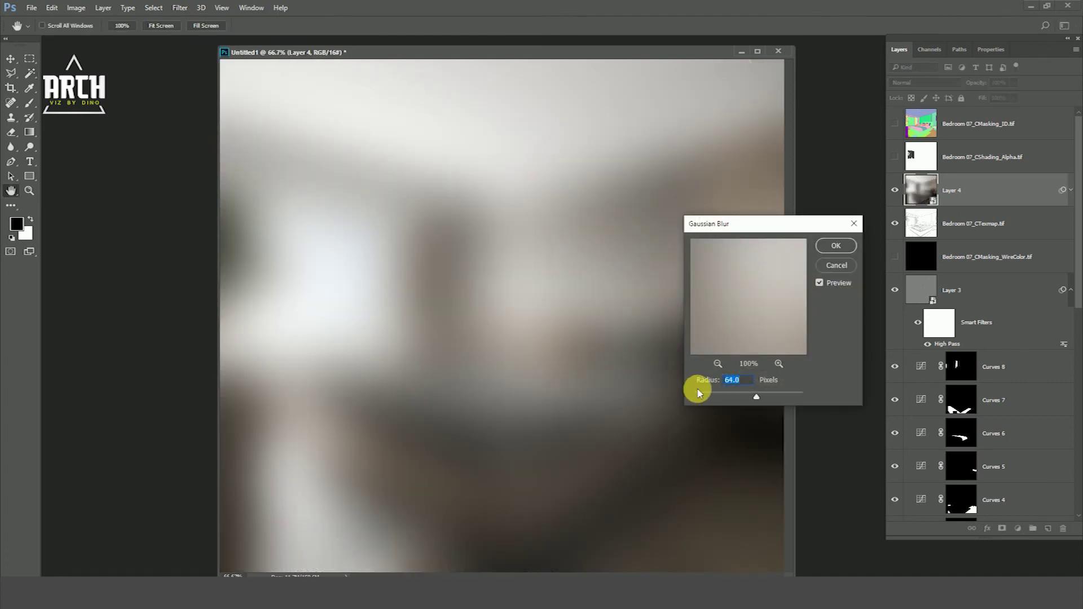
pyautogui.moveTo(711, 395); pyautogui.dragTo(719, 396)
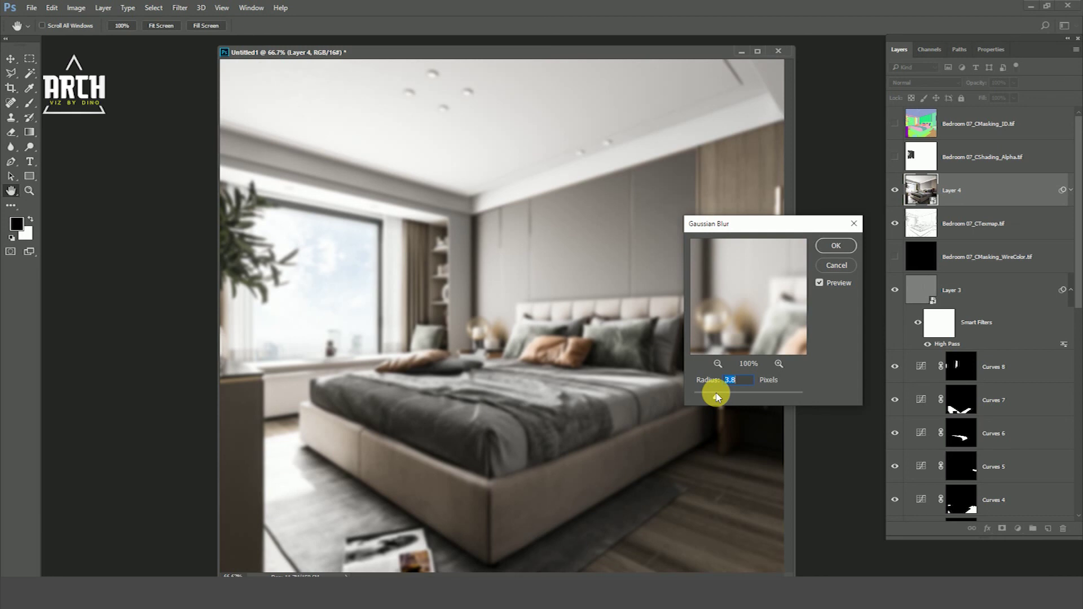
pyautogui.moveTo(708, 399); pyautogui.dragTo(708, 399)
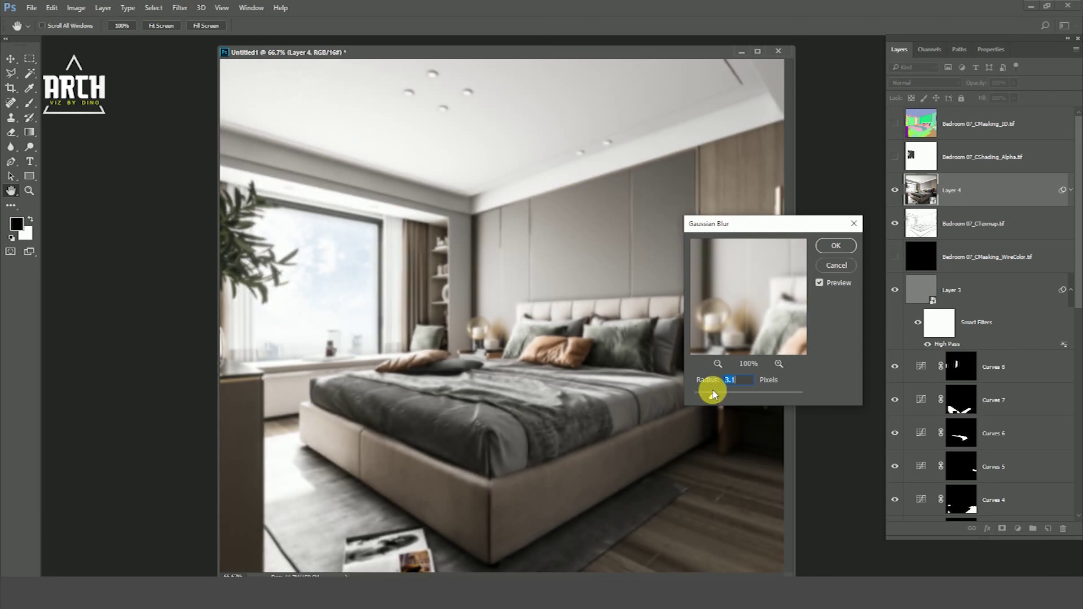
pyautogui.click(835, 246)
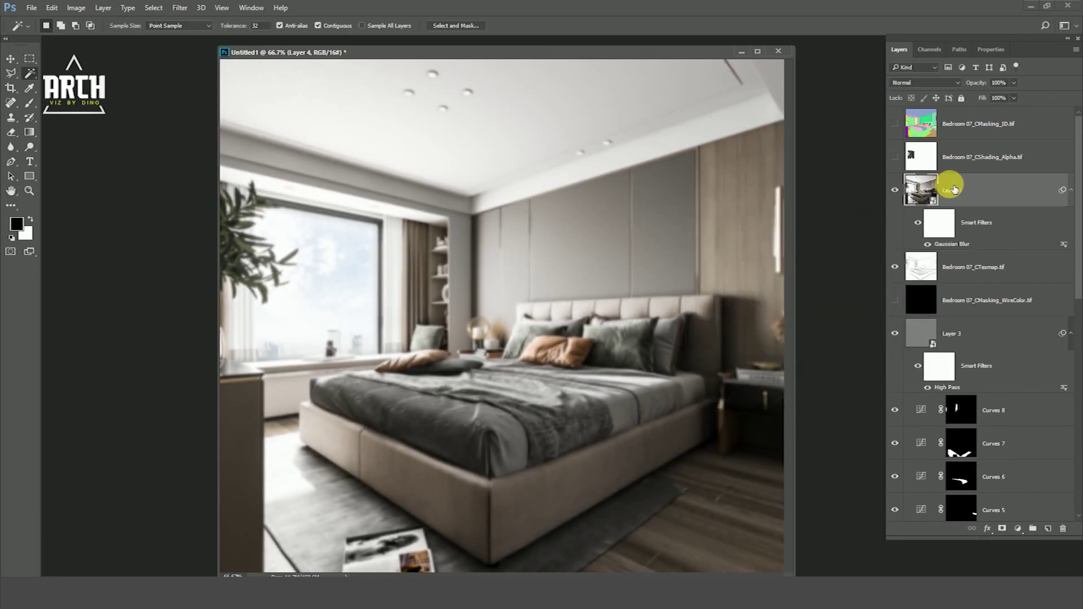
# Blend Layer 4 in Soft Light at 20% opacity, toggling it to compare the glow
pyautogui.click(938, 84)
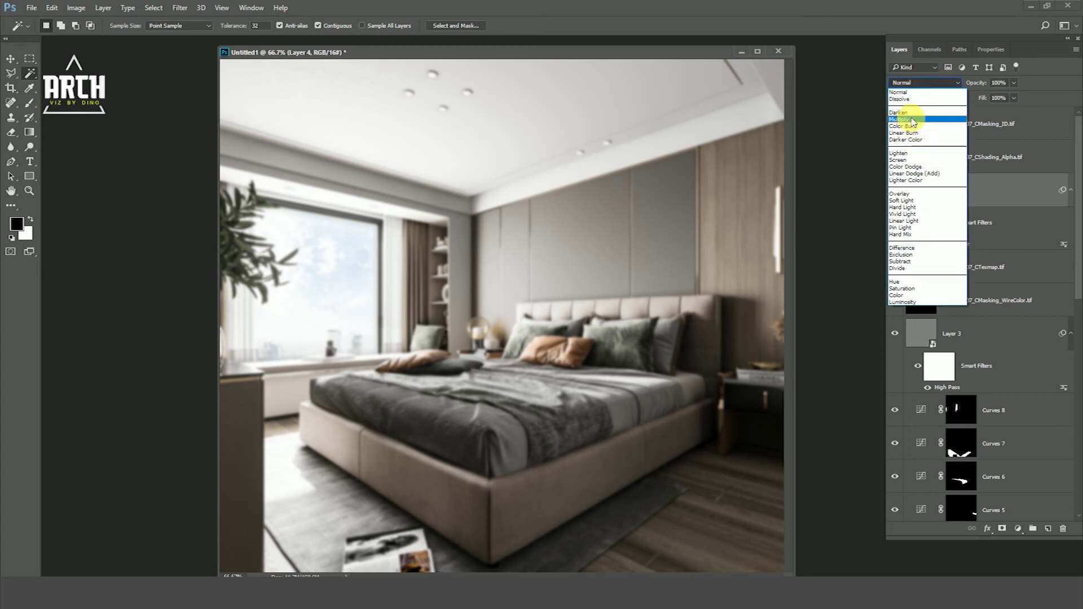
pyautogui.click(903, 200)
pyautogui.click(901, 194)
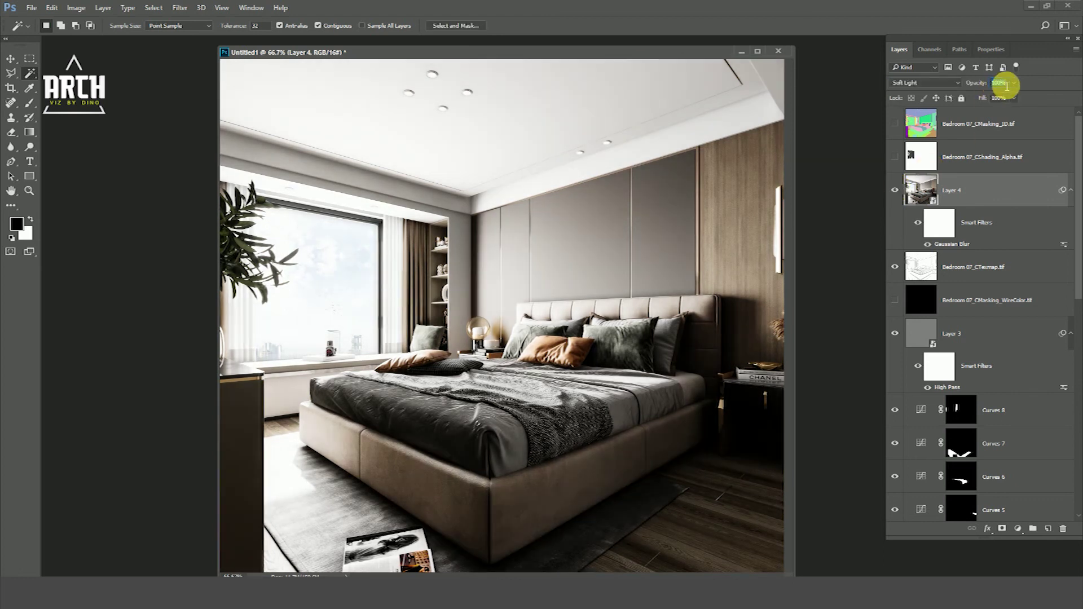
pyautogui.write('20')
pyautogui.press('Return')
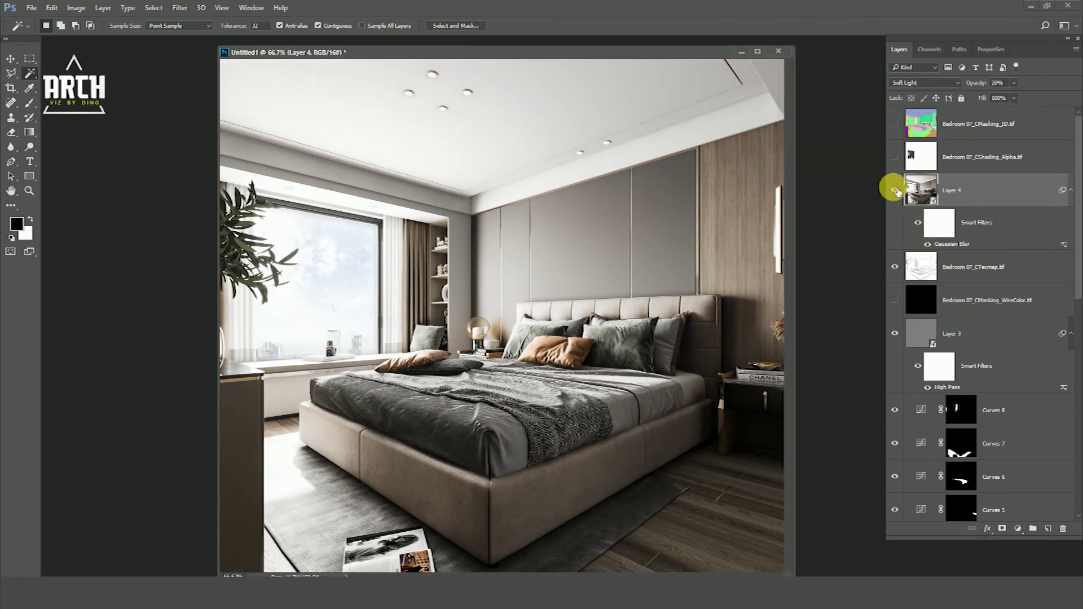
pyautogui.click(895, 191)
pyautogui.scroll(-5, 938, 338)
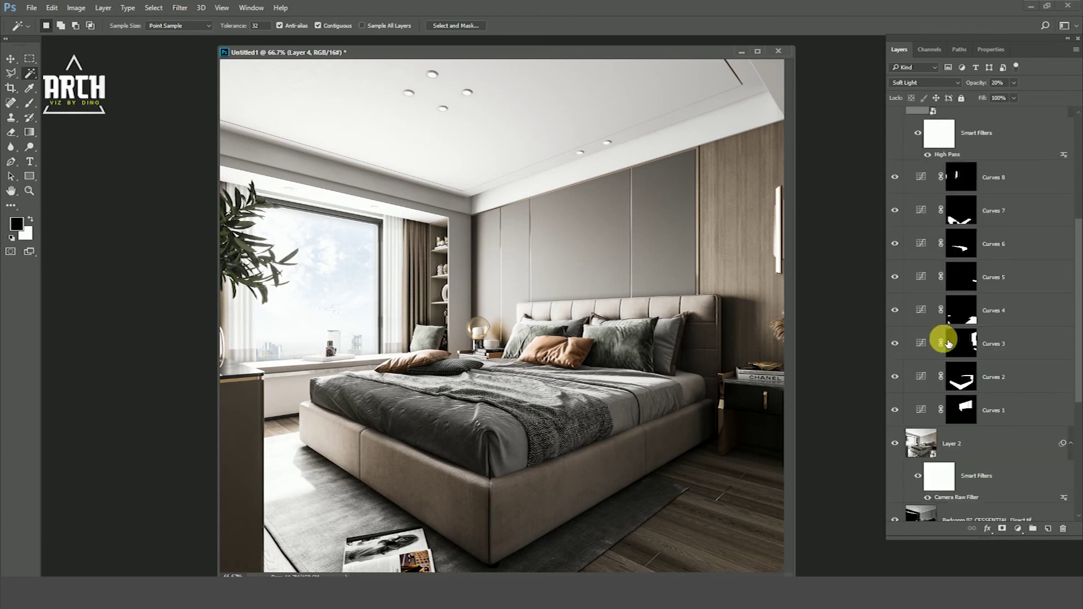
pyautogui.scroll(-5, 943, 345)
pyautogui.scroll(-5, 948, 353)
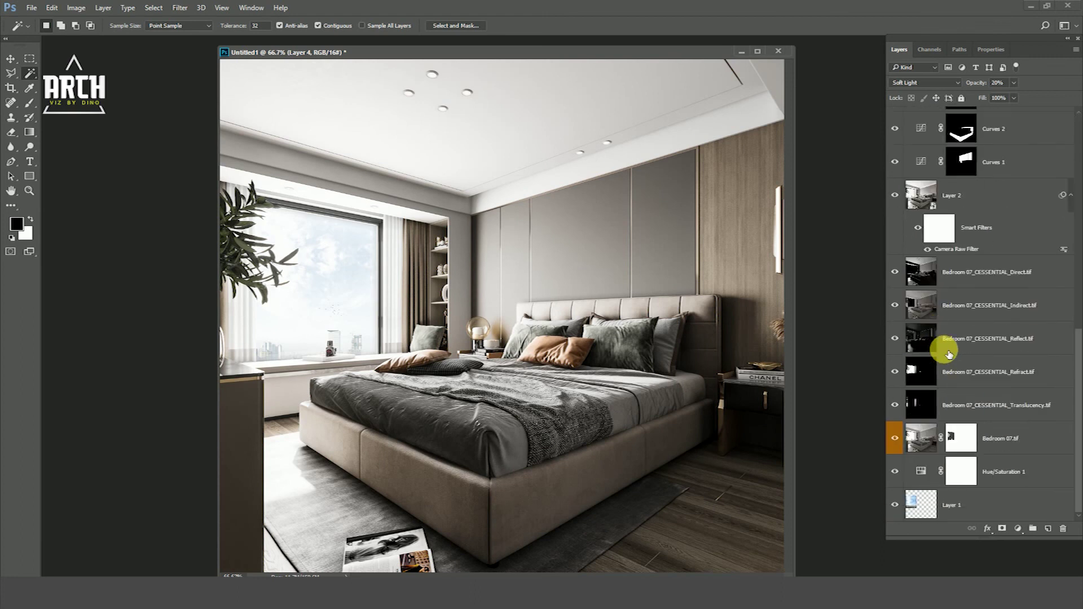
pyautogui.click(895, 438)
pyautogui.click(895, 439)
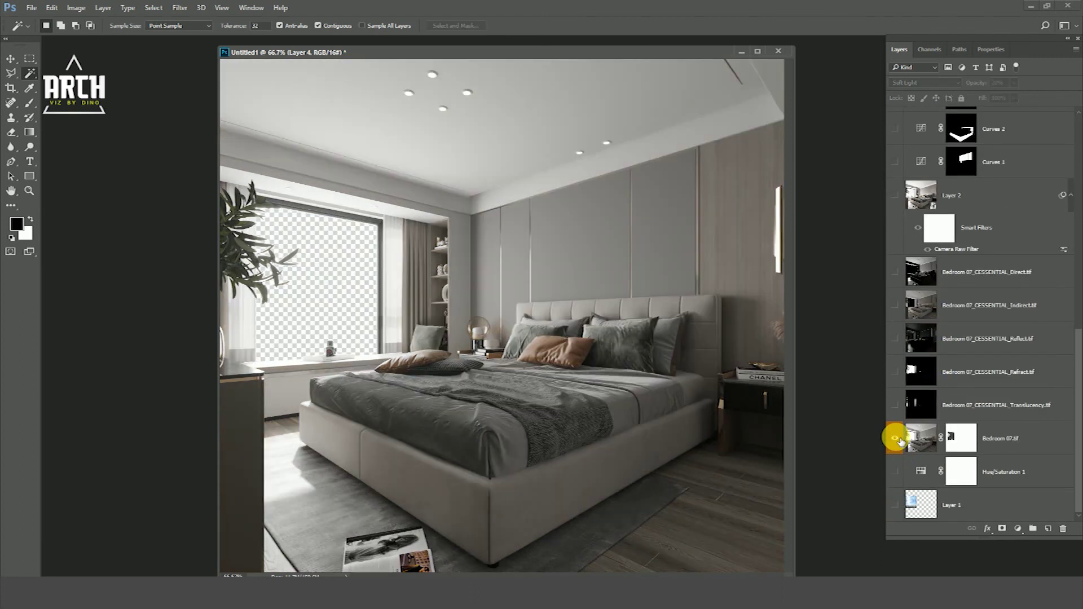
pyautogui.click(895, 438)
pyautogui.click(895, 438)
pyautogui.click(895, 438)
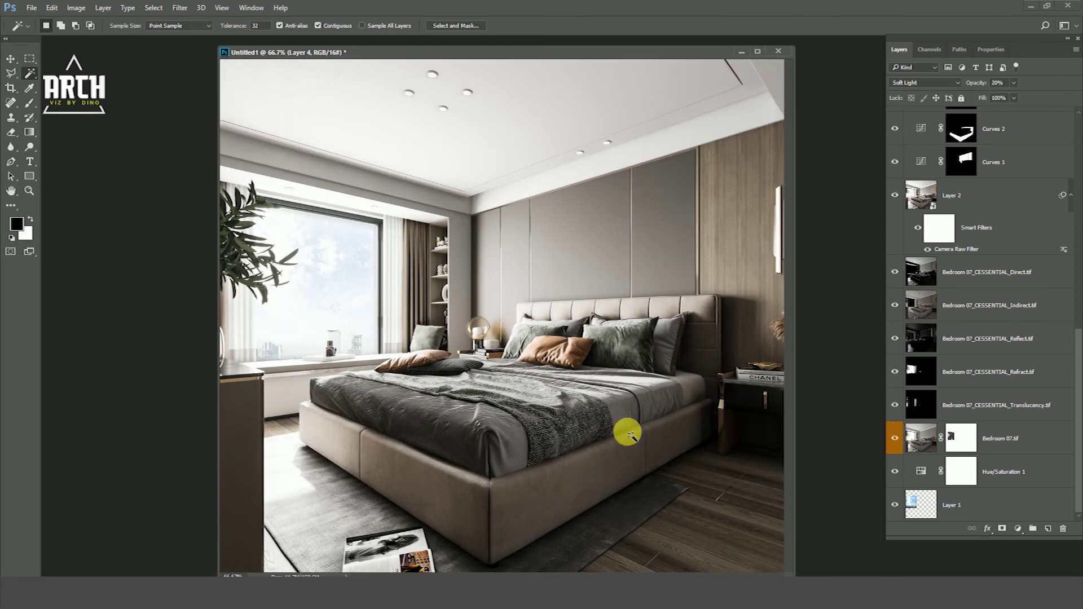
pyautogui.hotkey('ctrl', '0')
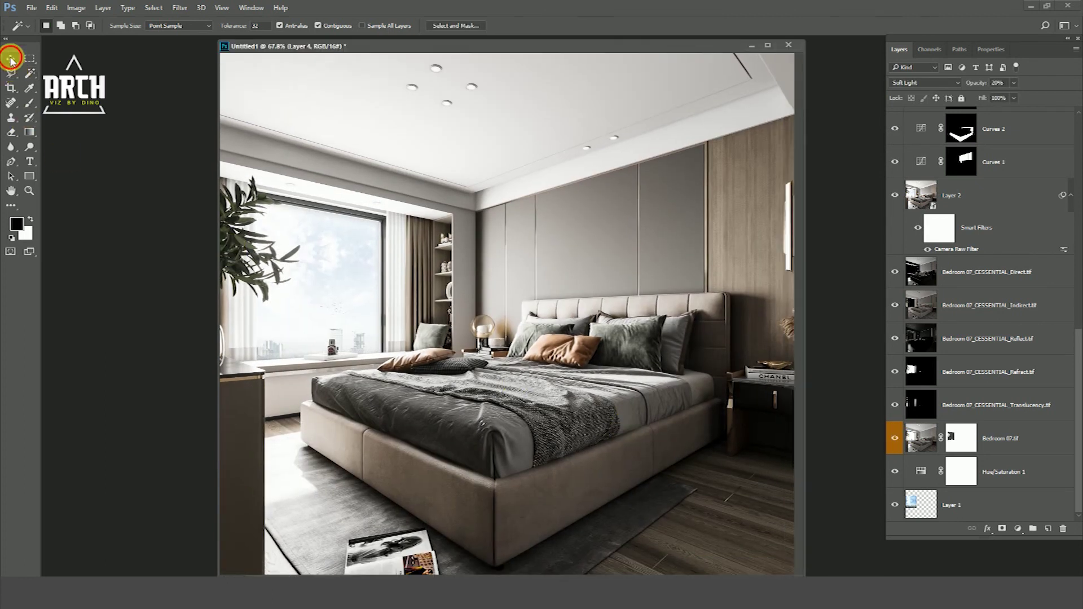